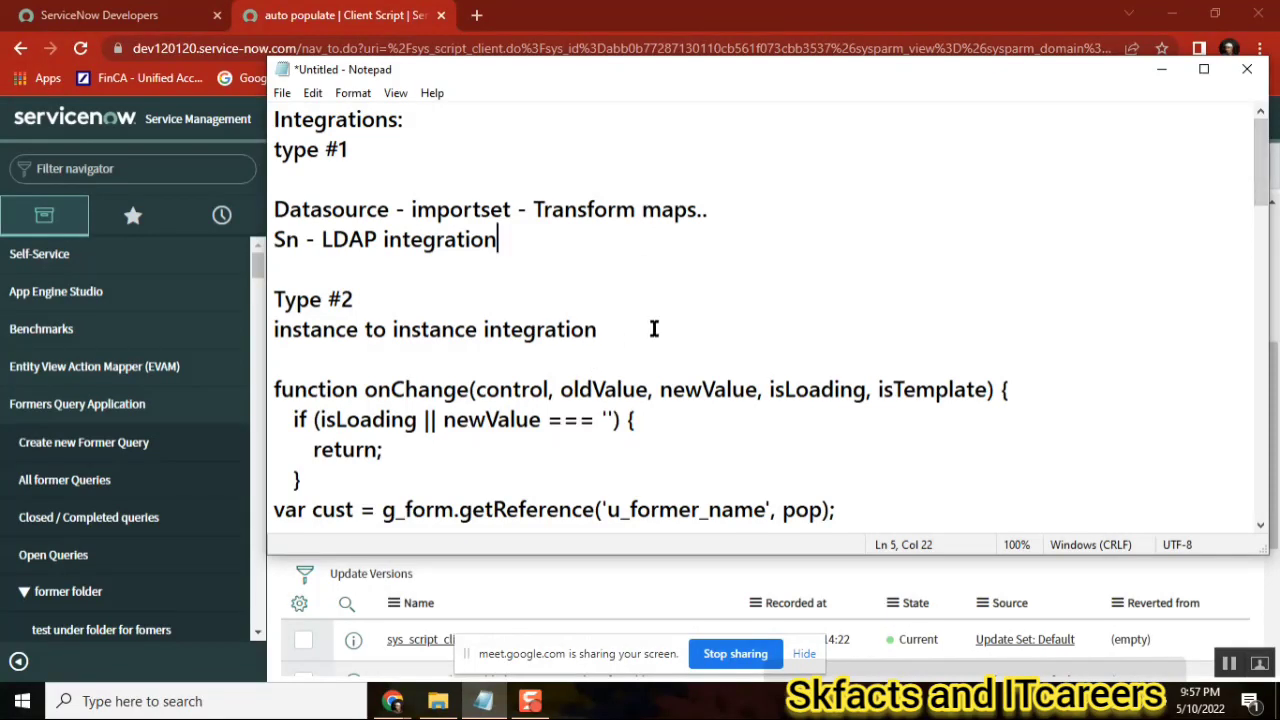
# Delete the duplicate integration notes on lines 1–8 so the file starts with the code
pyautogui.click(654, 329)
pyautogui.moveTo(654, 329); pyautogui.dragTo(270, 120)
pyautogui.click(270, 120)
pyautogui.keyDown('shift'); pyautogui.click(618, 337); pyautogui.keyUp('shift')
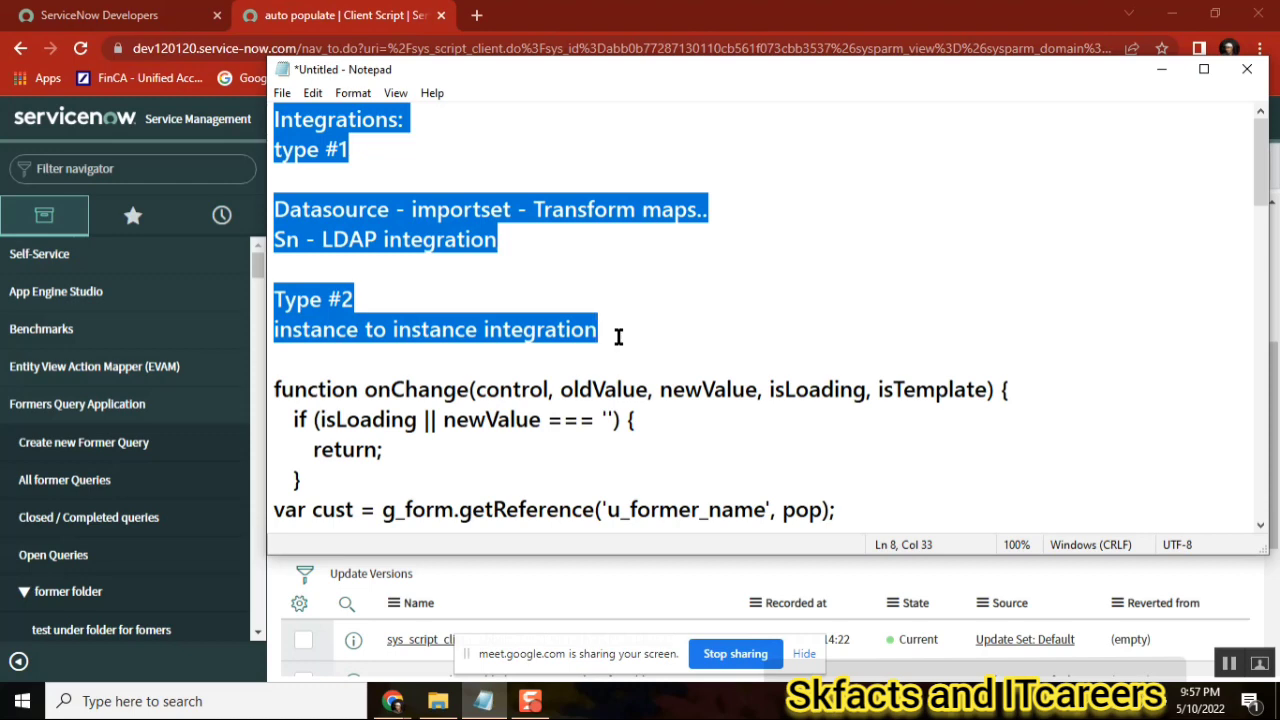
pyautogui.press('BackSpace')
pyautogui.press('Delete')
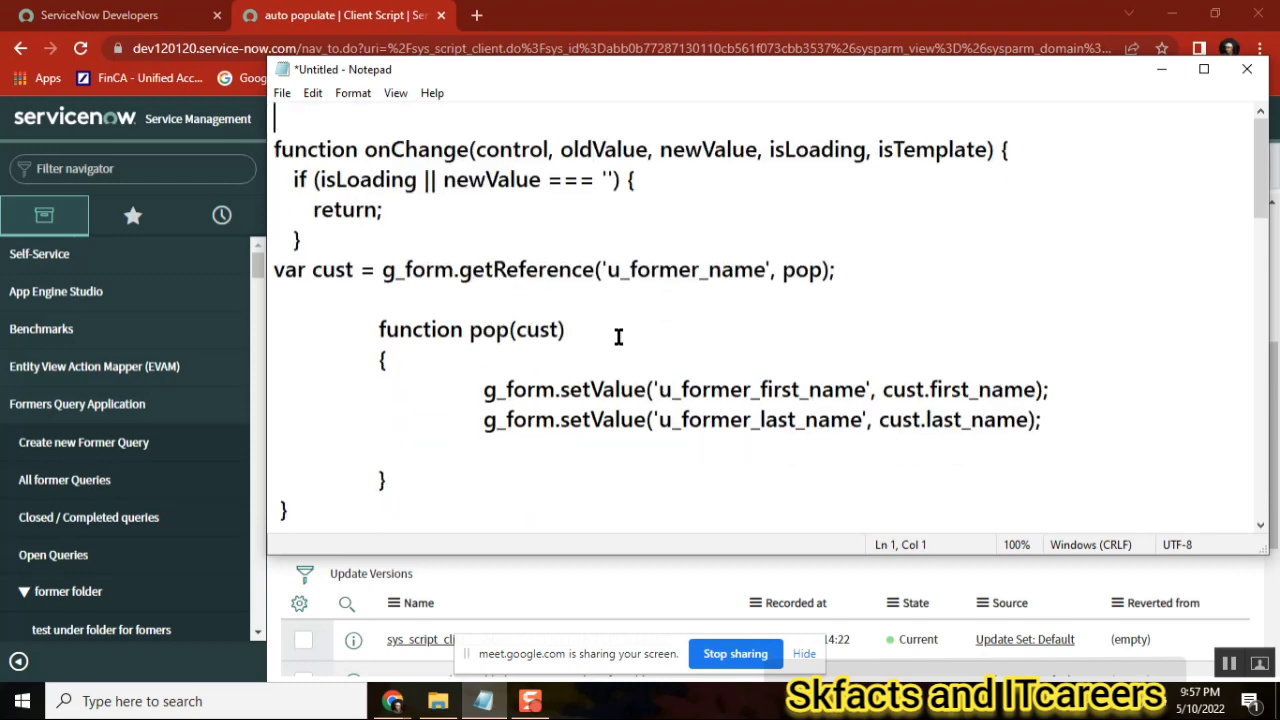
pyautogui.press('Down')
pyautogui.press('Down')
pyautogui.press('Down')
pyautogui.press('Down')
pyautogui.press('Down')
pyautogui.press('Down')
pyautogui.press('Down')
pyautogui.press('Down')
pyautogui.press('Down')
pyautogui.press('Down')
pyautogui.press('Down')
pyautogui.press('Down')
pyautogui.press('Down')
pyautogui.press('Down')
pyautogui.press('Down')
pyautogui.press('Down')
pyautogui.press('Down')
pyautogui.press('Down')
pyautogui.press('Down')
pyautogui.press('Down')
pyautogui.press('Down')
pyautogui.press('Down')
pyautogui.press('Down')
pyautogui.press('Down')
pyautogui.press('Down')
pyautogui.press('Down')
pyautogui.press('Down')
pyautogui.press('Down')
pyautogui.press('Down')
pyautogui.press('Down')
pyautogui.press('Down')
pyautogui.press('Down')
pyautogui.press('Down')
pyautogui.press('Down')
pyautogui.press('Down')
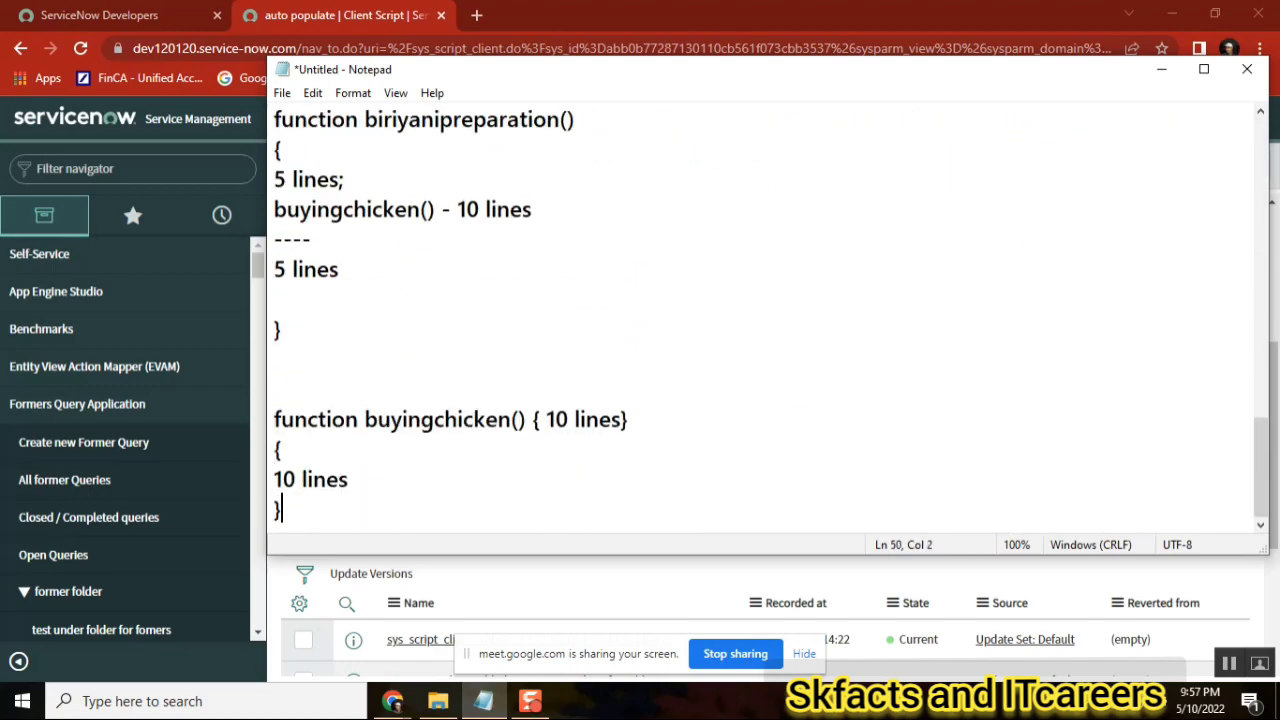
# Add blank lines after the closing Type #2 instance-to-instance integration notes
pyautogui.press('Down')
pyautogui.press('Down')
pyautogui.press('Down')
pyautogui.press('Down')
pyautogui.press('Down')
pyautogui.press('Down')
pyautogui.hotkey('ctrl', 'End')
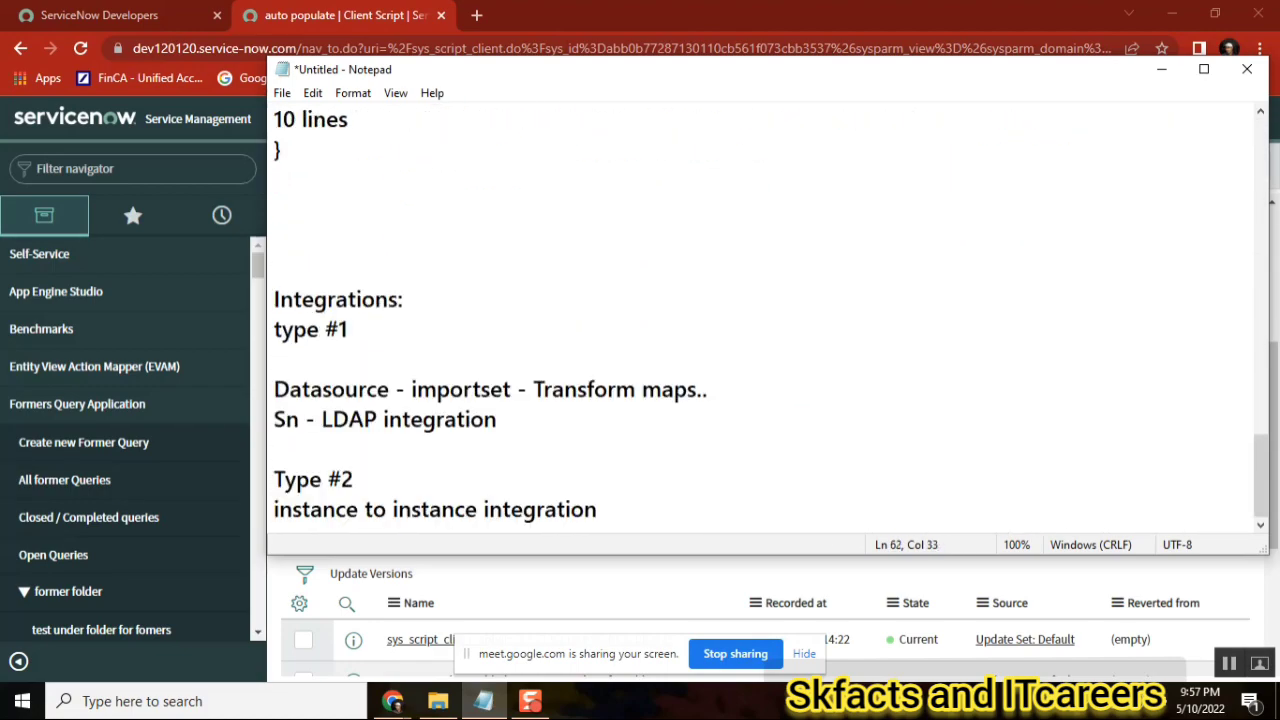
pyautogui.doubleClick(355, 300)
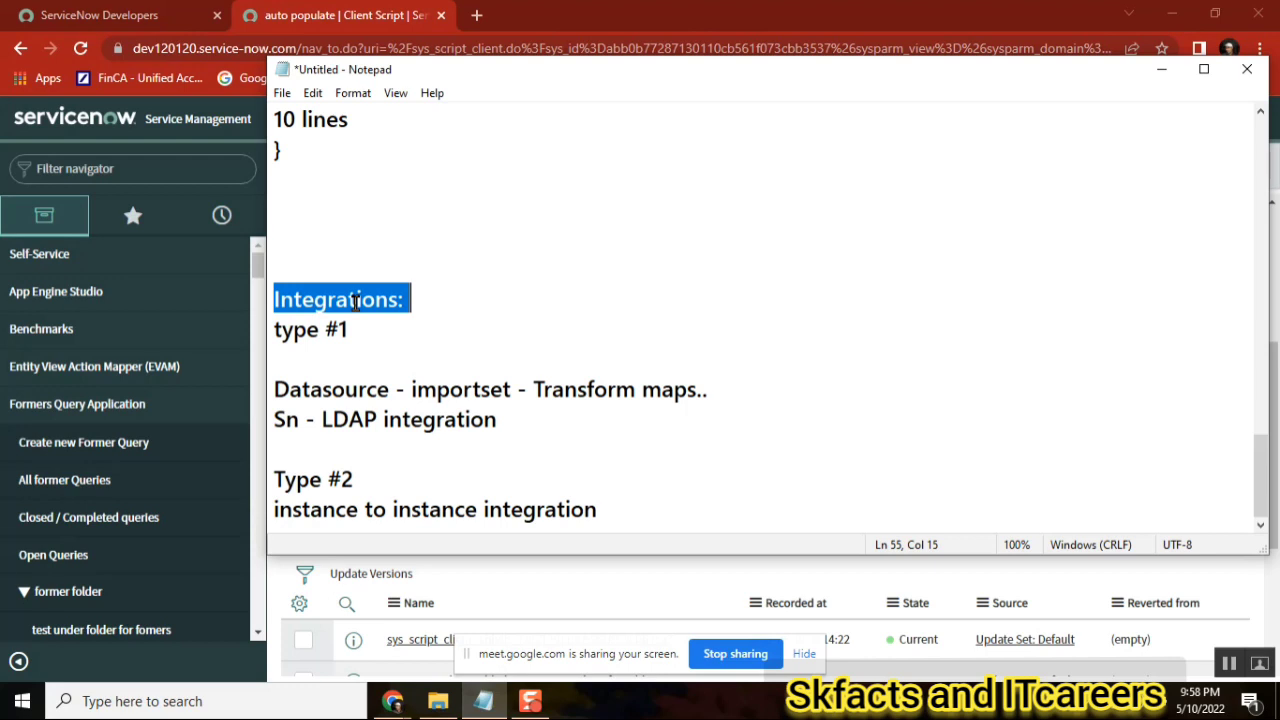
pyautogui.click(628, 510)
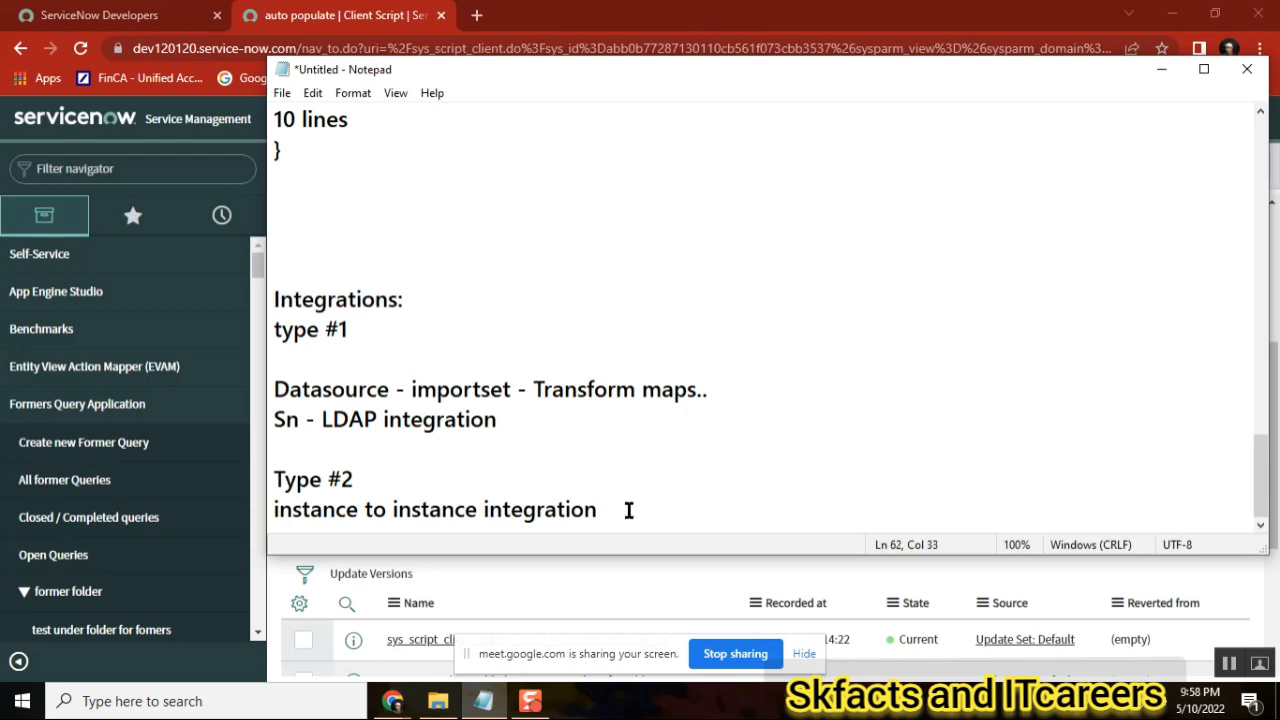
pyautogui.press('Return')
pyautogui.press('Return')
pyautogui.press('Return')
pyautogui.press('Return')
pyautogui.press('Return')
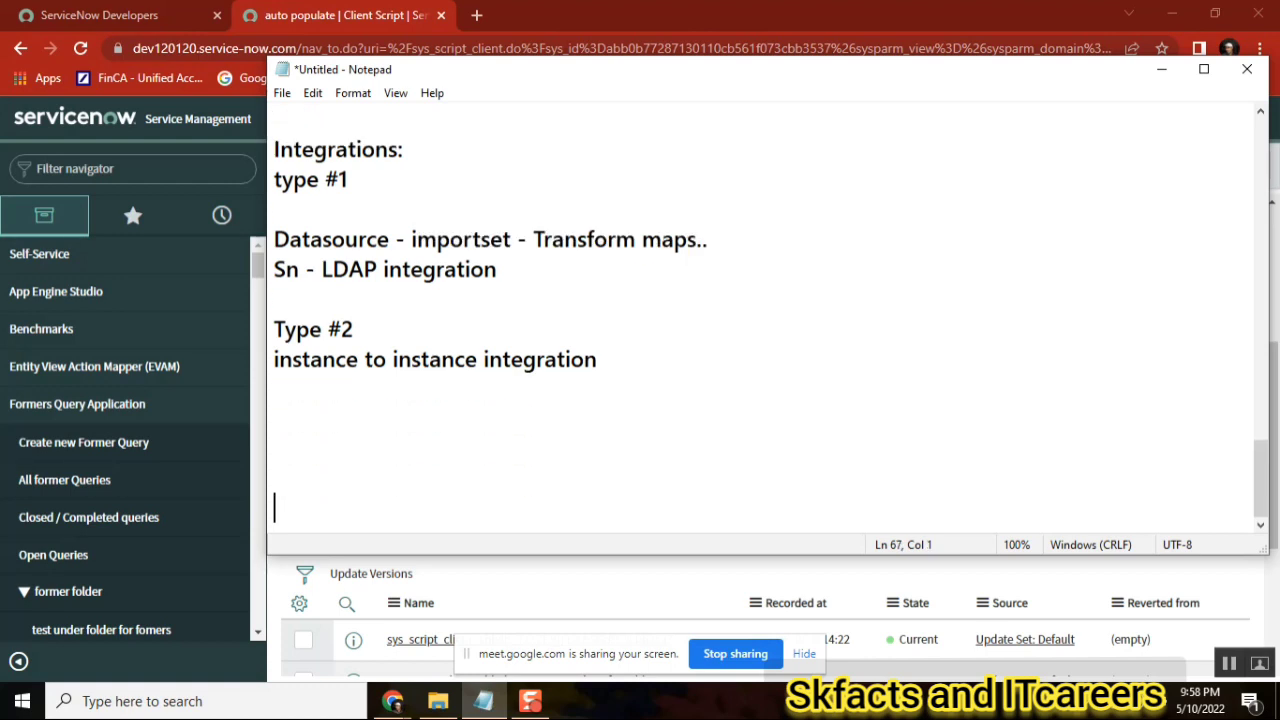
# Type the line 'your client 25 years old company.' below the integration notes
pyautogui.click(301, 408)
pyautogui.write('-')
pyautogui.press('BackSpace')
pyautogui.write('your client')
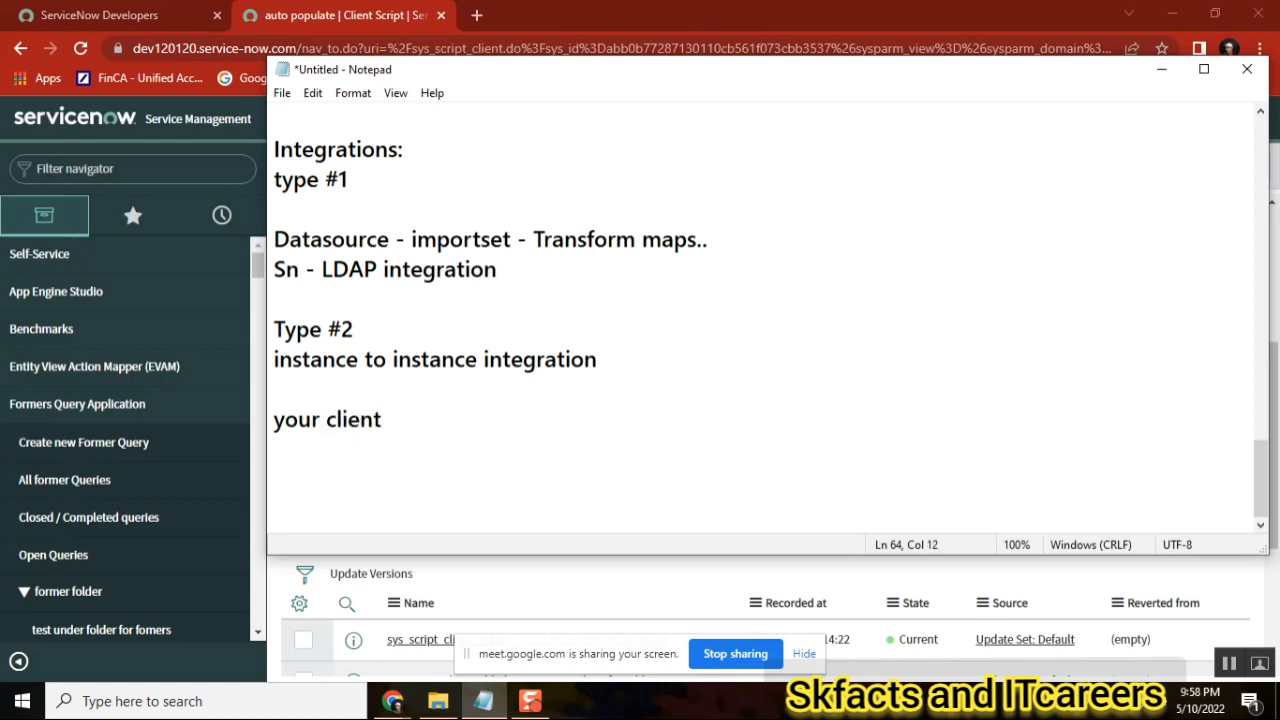
pyautogui.write(':')
pyautogui.press('BackSpace')
pyautogui.write('2')
pyautogui.write('5')
pyautogui.write(' year c')
pyautogui.press('BackSpace')
pyautogui.press('BackSpace')
pyautogui.write('so')
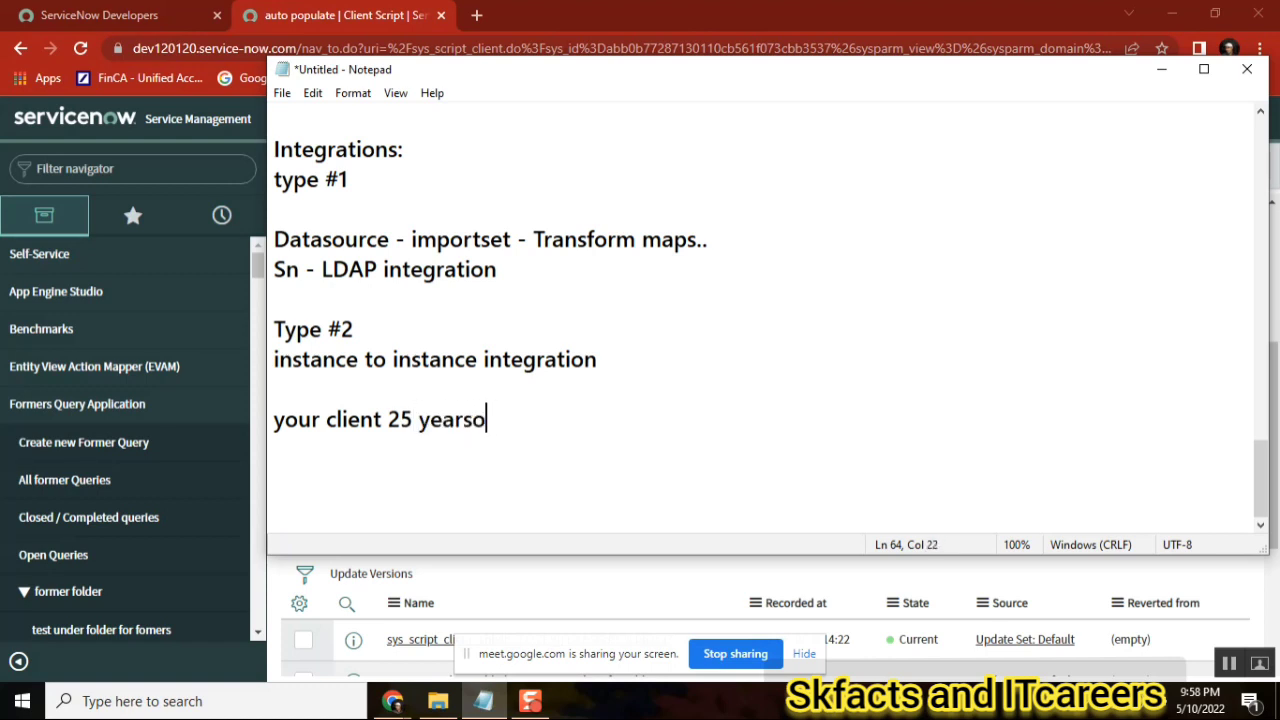
pyautogui.press('BackSpace')
pyautogui.write('old com')
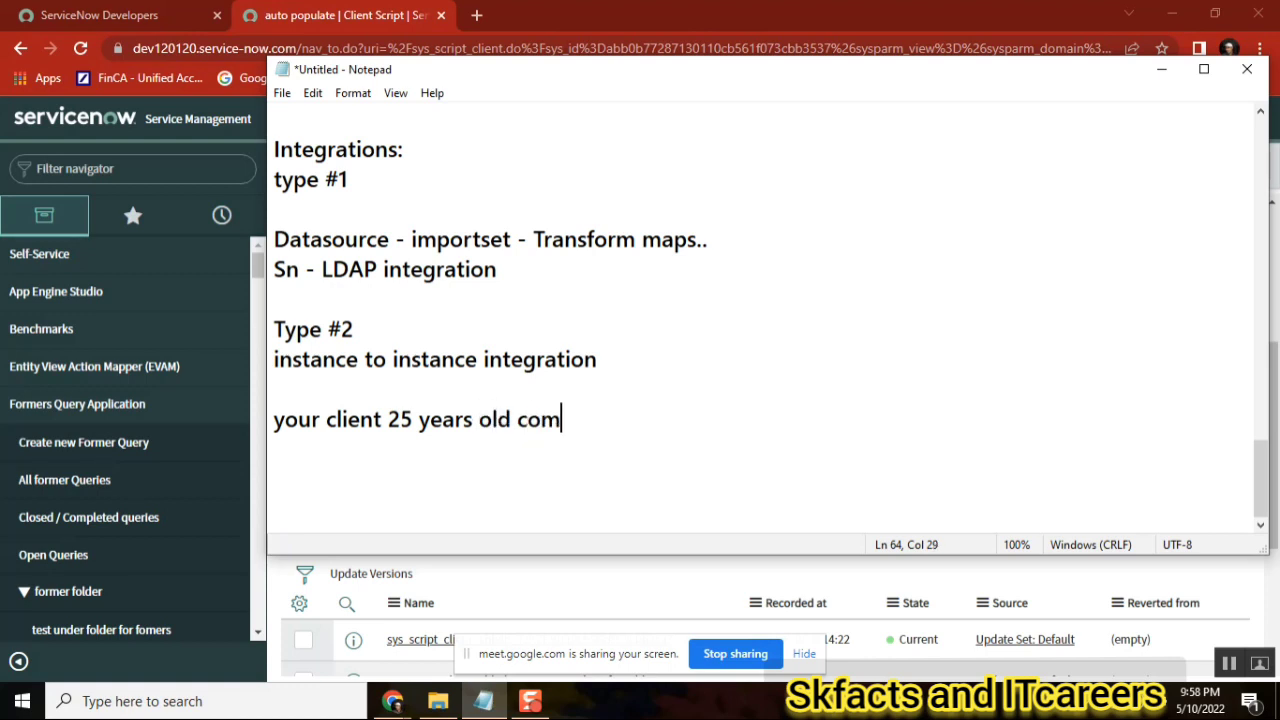
pyautogui.write('pany')
pyautogui.press('BackSpace')
pyautogui.write('ny.')
# Add the next line 'Remed/JIRA - incident managment.' and start a new line after it
pyautogui.press('Return')
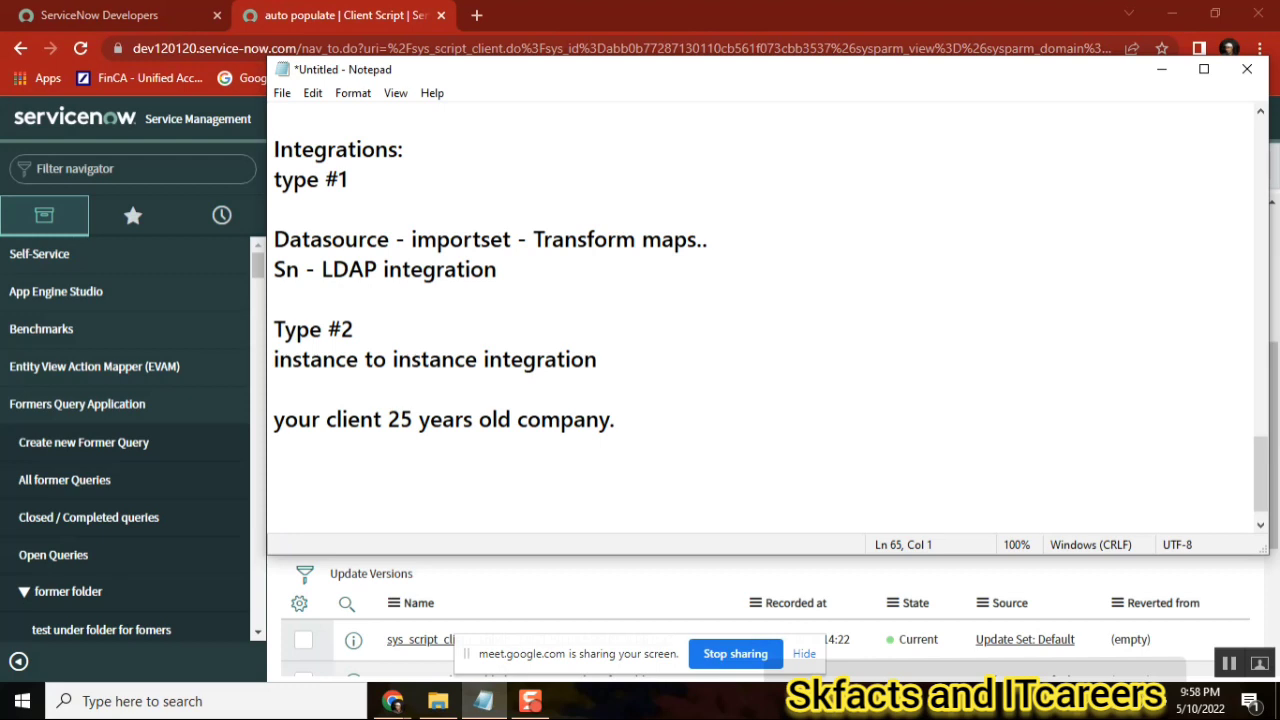
pyautogui.write('Remedy - incident mana')
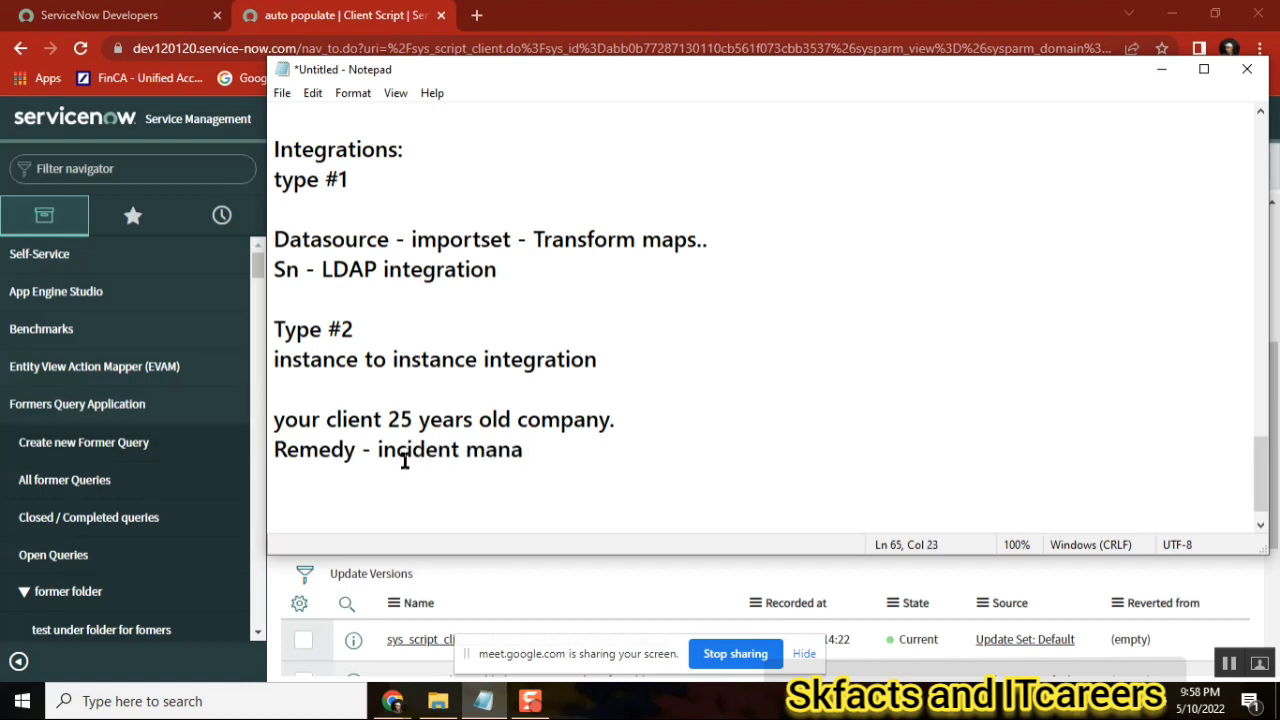
pyautogui.click(360, 450)
pyautogui.press('BackSpace')
pyautogui.write('/JIRA')
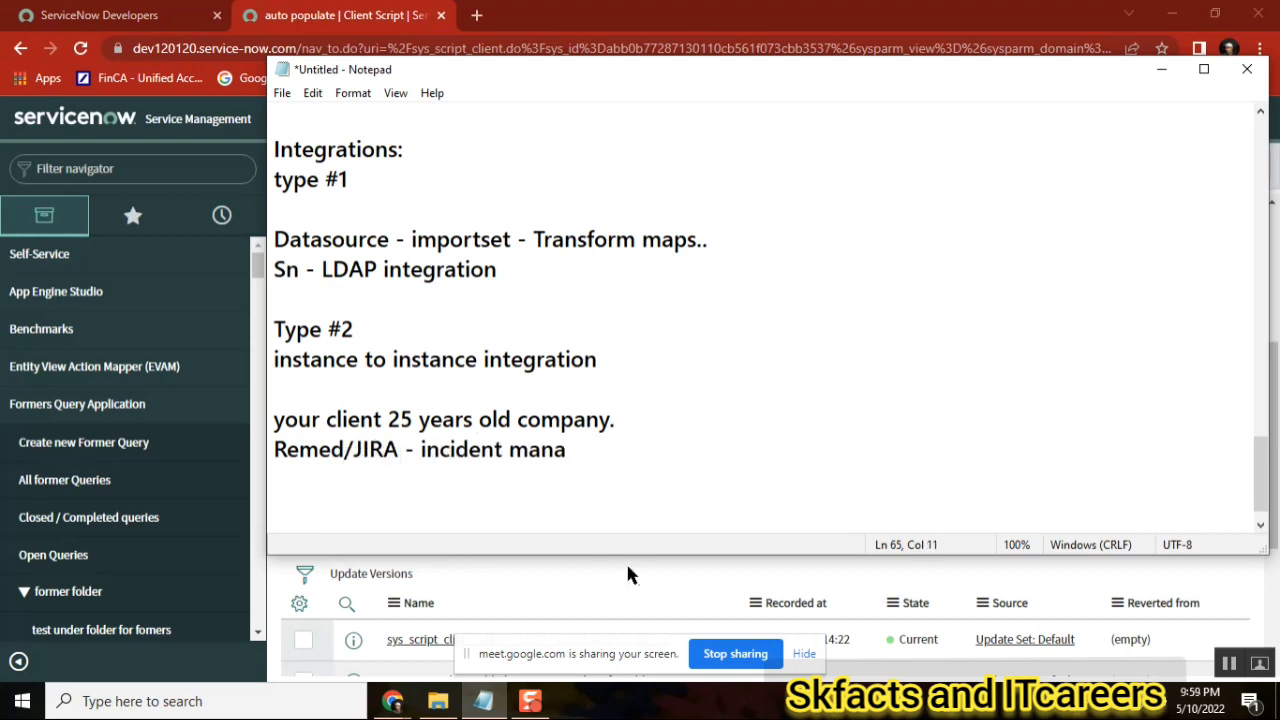
pyautogui.click(594, 452)
pyautogui.write('gment')
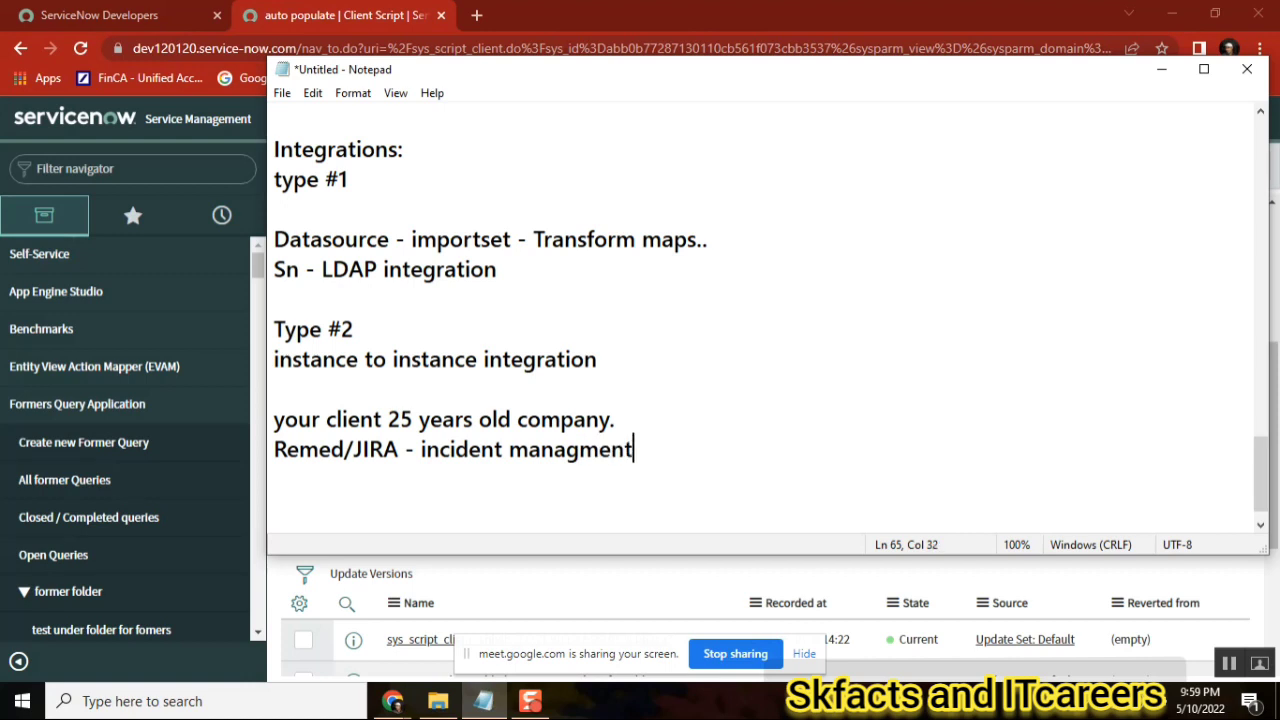
pyautogui.doubleClick(372, 448)
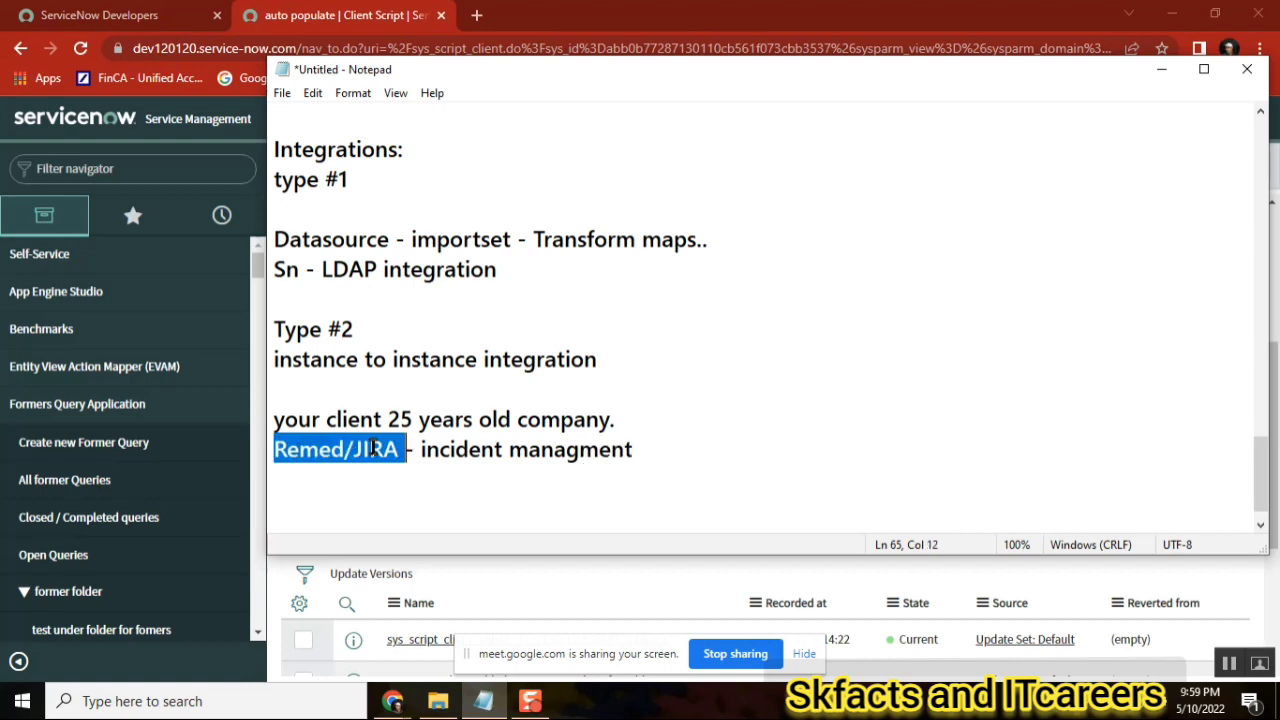
pyautogui.click(648, 449)
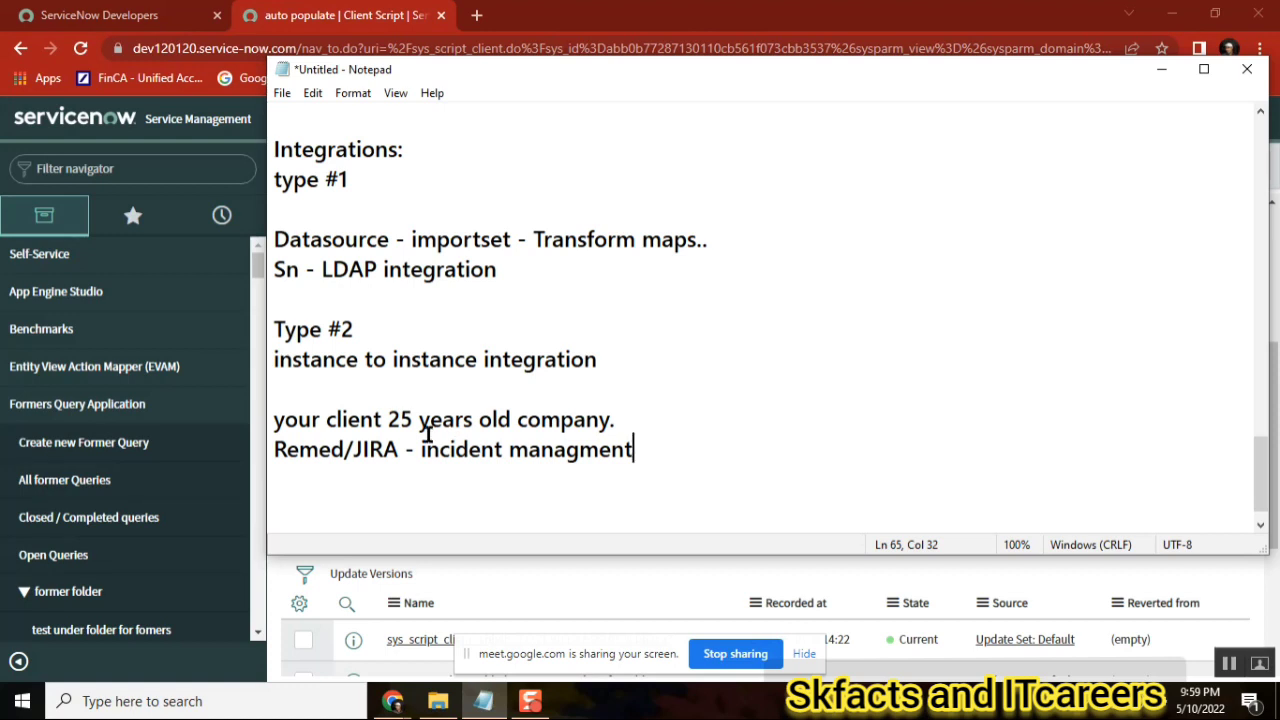
pyautogui.doubleClick(399, 419)
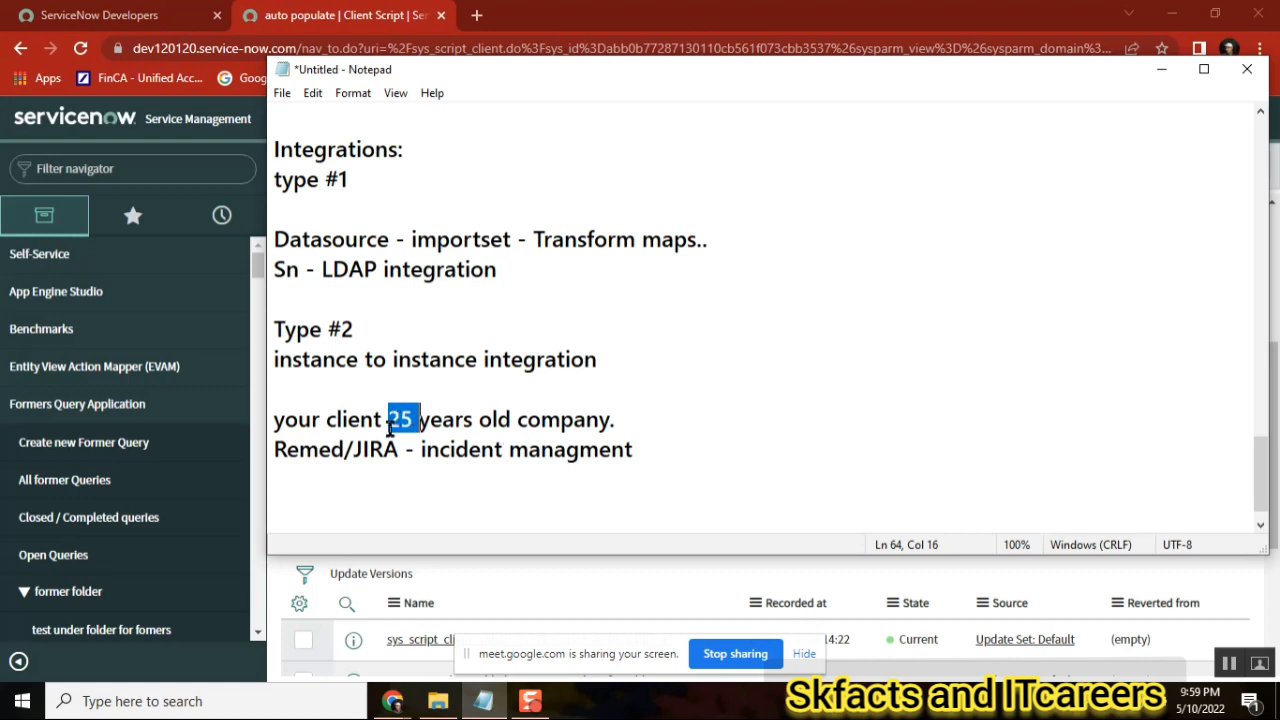
pyautogui.doubleClick(340, 420)
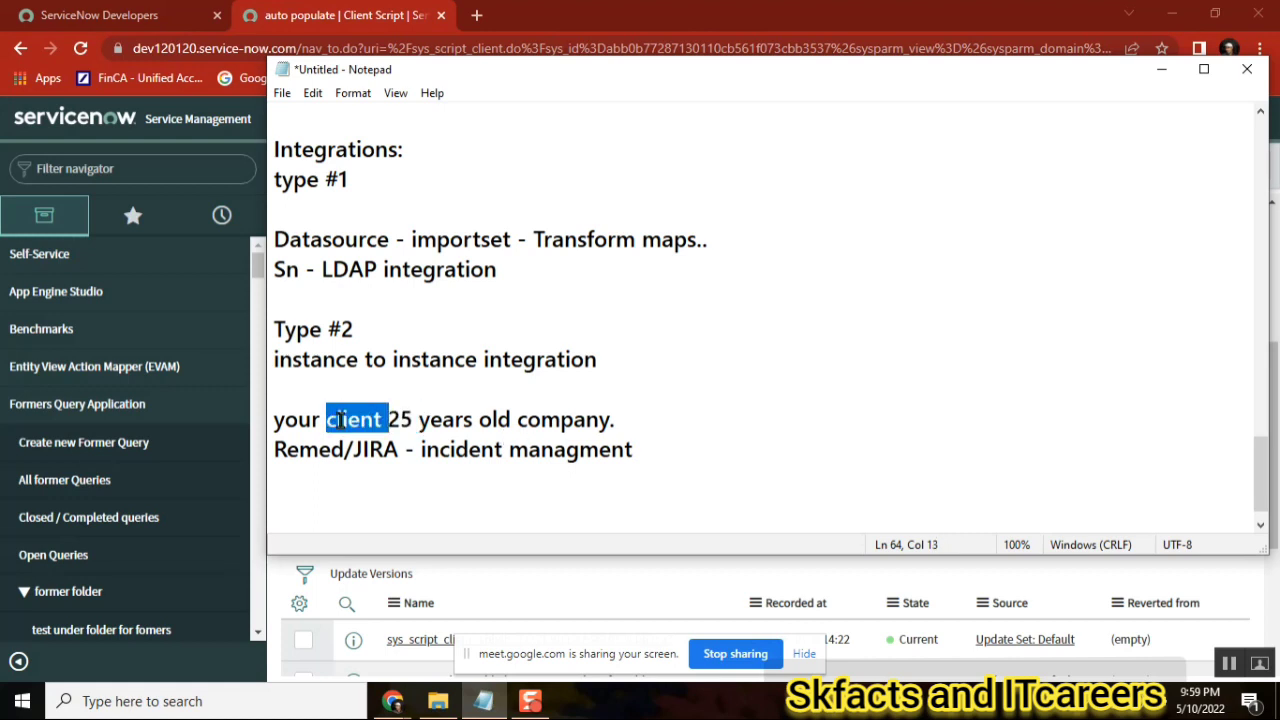
pyautogui.click(663, 457)
pyautogui.write('.')
pyautogui.press('Return')
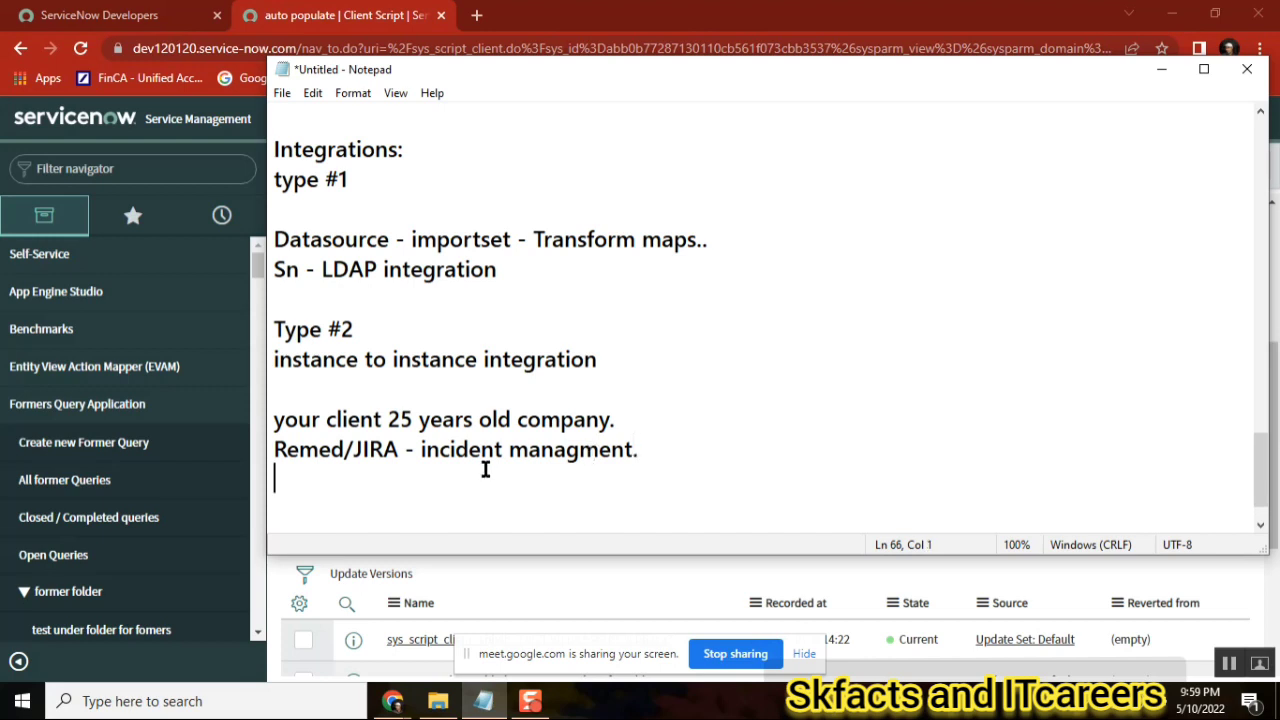
# Write 'Migration - Servicenow' under the Remed/JIRA line, with a blank line above it and empty lines below
pyautogui.doubleClick(457, 449)
pyautogui.click(686, 450)
pyautogui.press('Return')
pyautogui.write('Service')
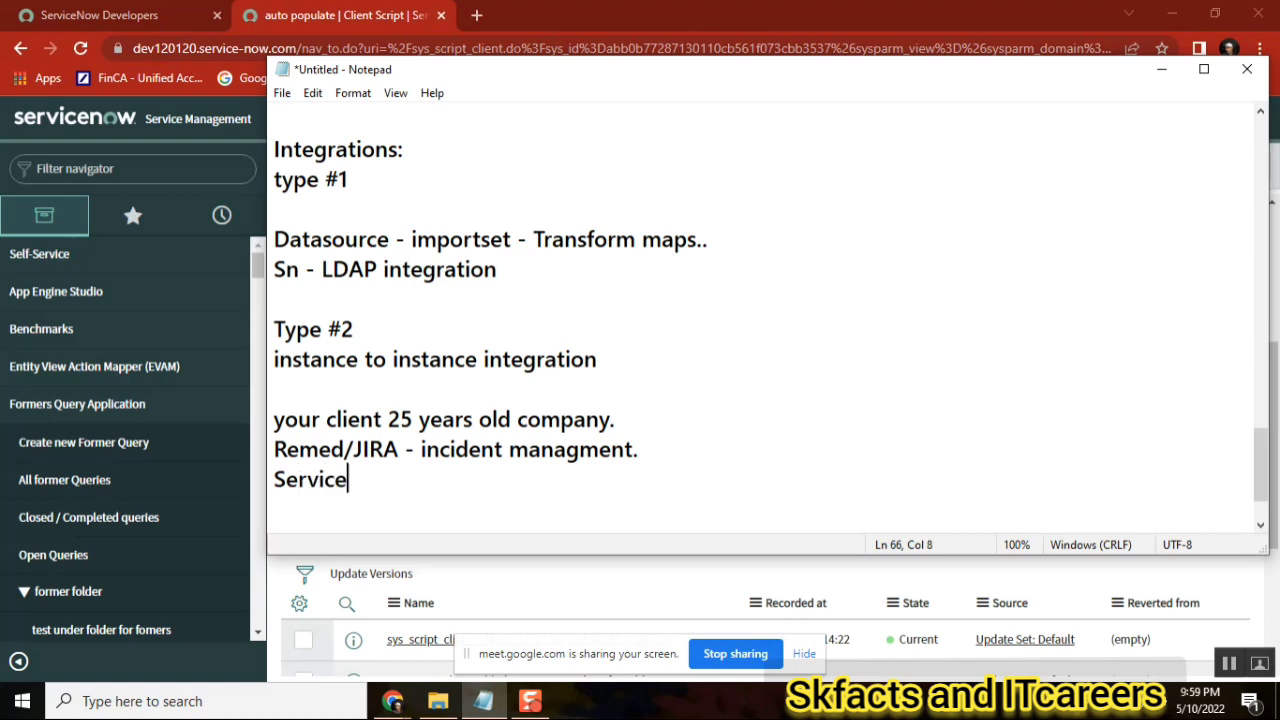
pyautogui.write('now')
pyautogui.click(274, 479)
pyautogui.write('Migr')
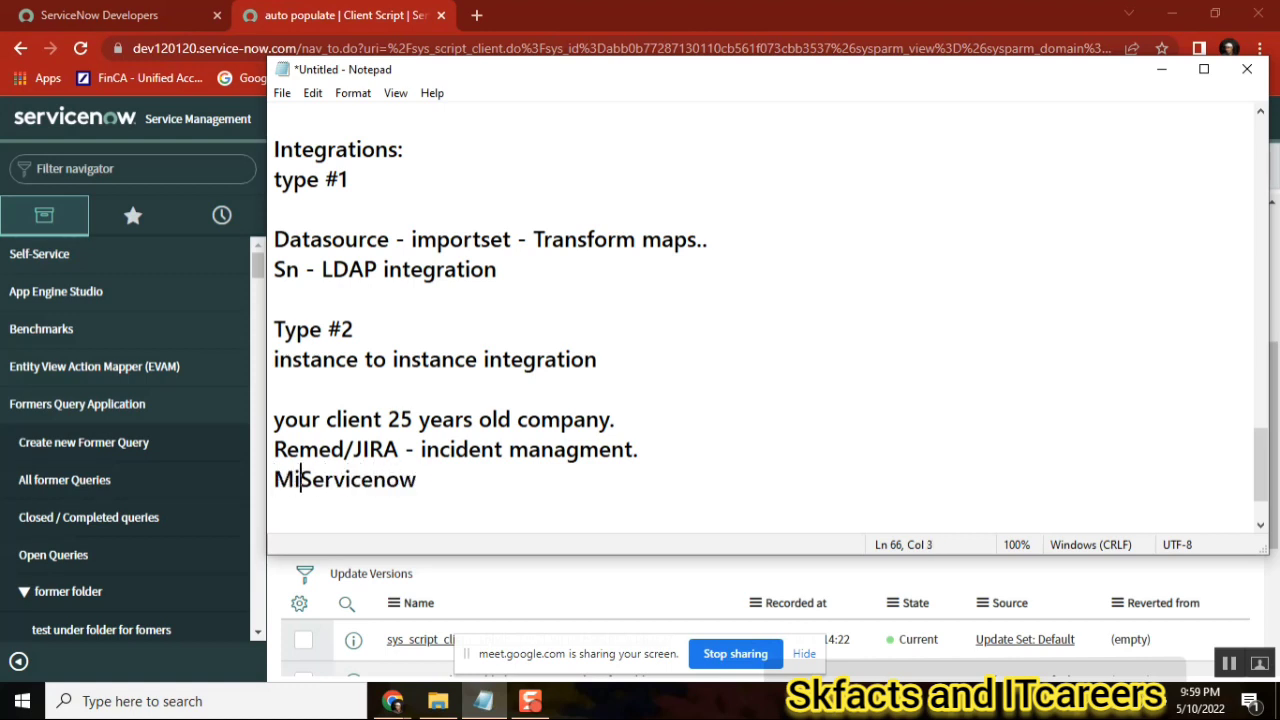
pyautogui.write('ation -')
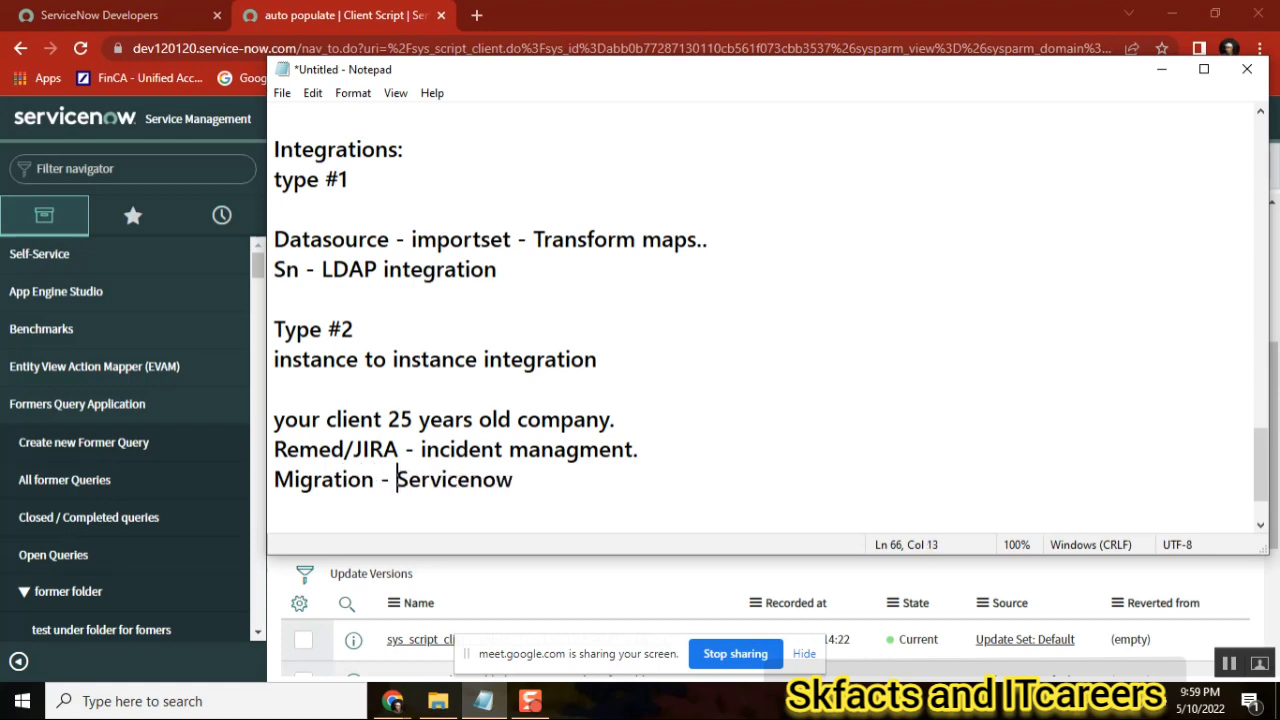
pyautogui.click(638, 449)
pyautogui.press('Return')
pyautogui.click(529, 508)
pyautogui.press('Return')
pyautogui.press('Return')
pyautogui.press('Return')
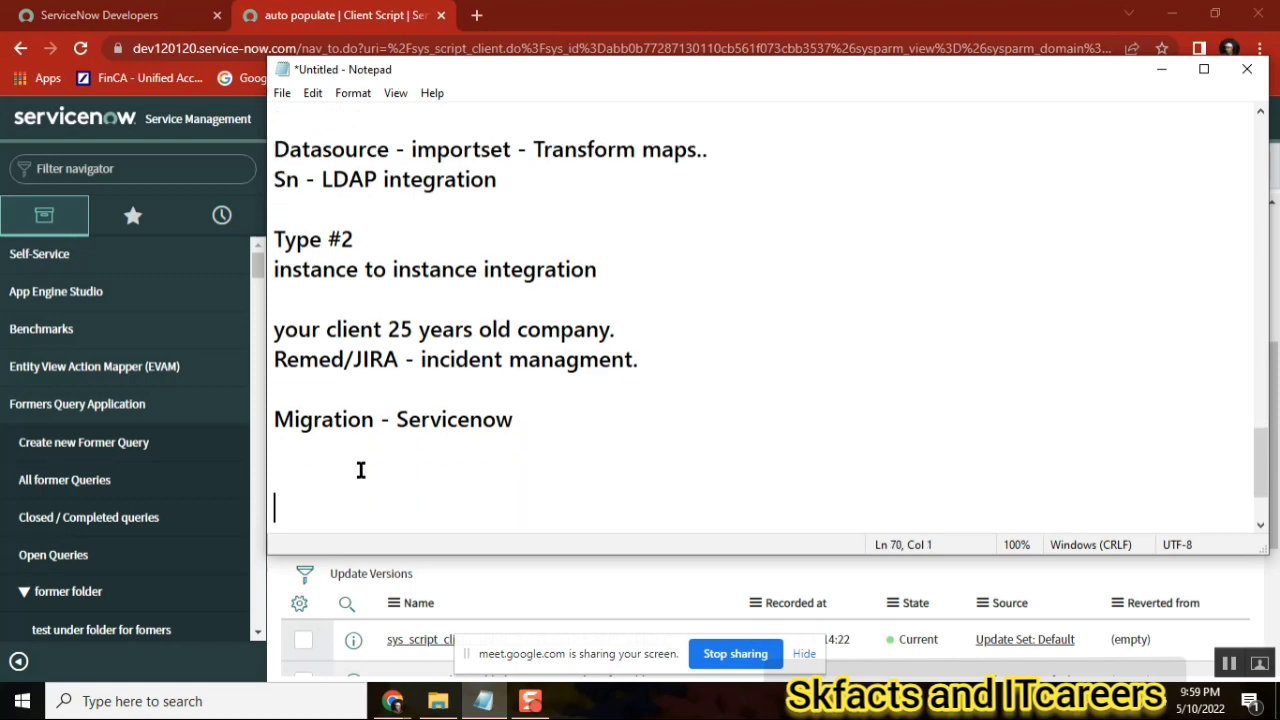
pyautogui.click(315, 448)
# Remove the trailing space after Servicenow, then highlight Remed/JIRA and Servicenow while explaining
pyautogui.click(403, 418)
pyautogui.press('BackSpace')
pyautogui.doubleClick(366, 357)
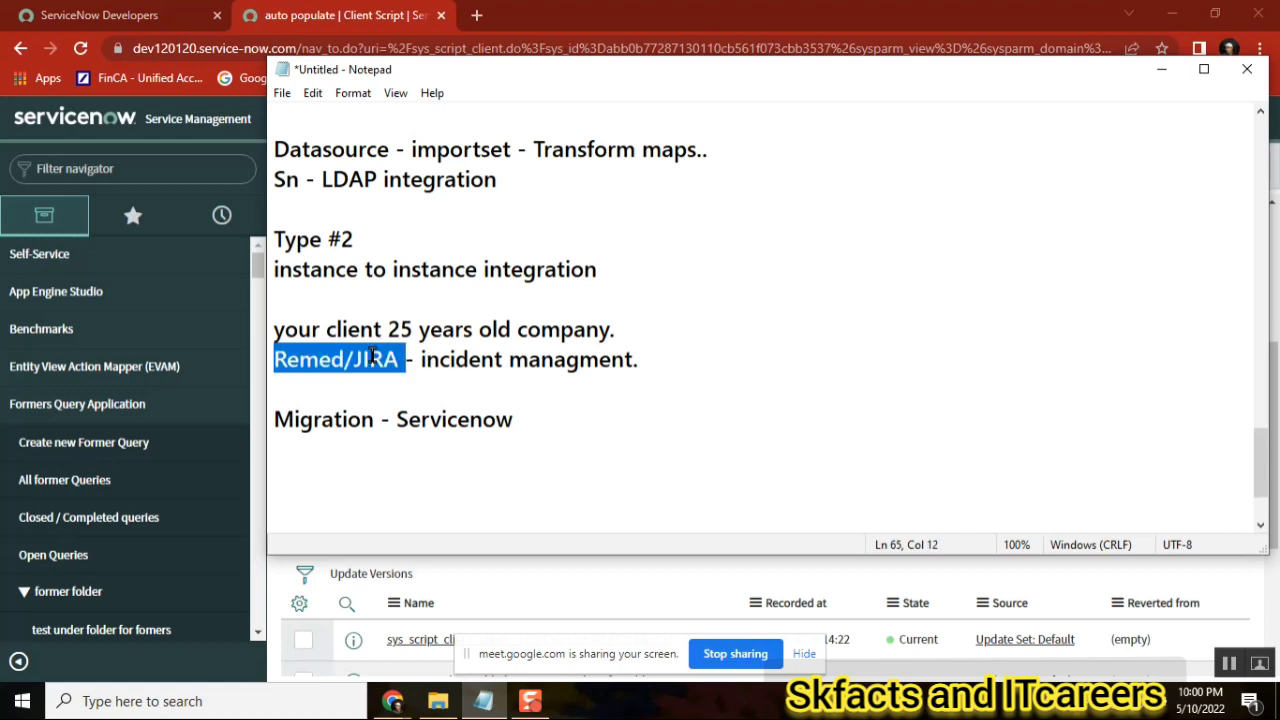
pyautogui.doubleClick(366, 359)
pyautogui.doubleClick(474, 355)
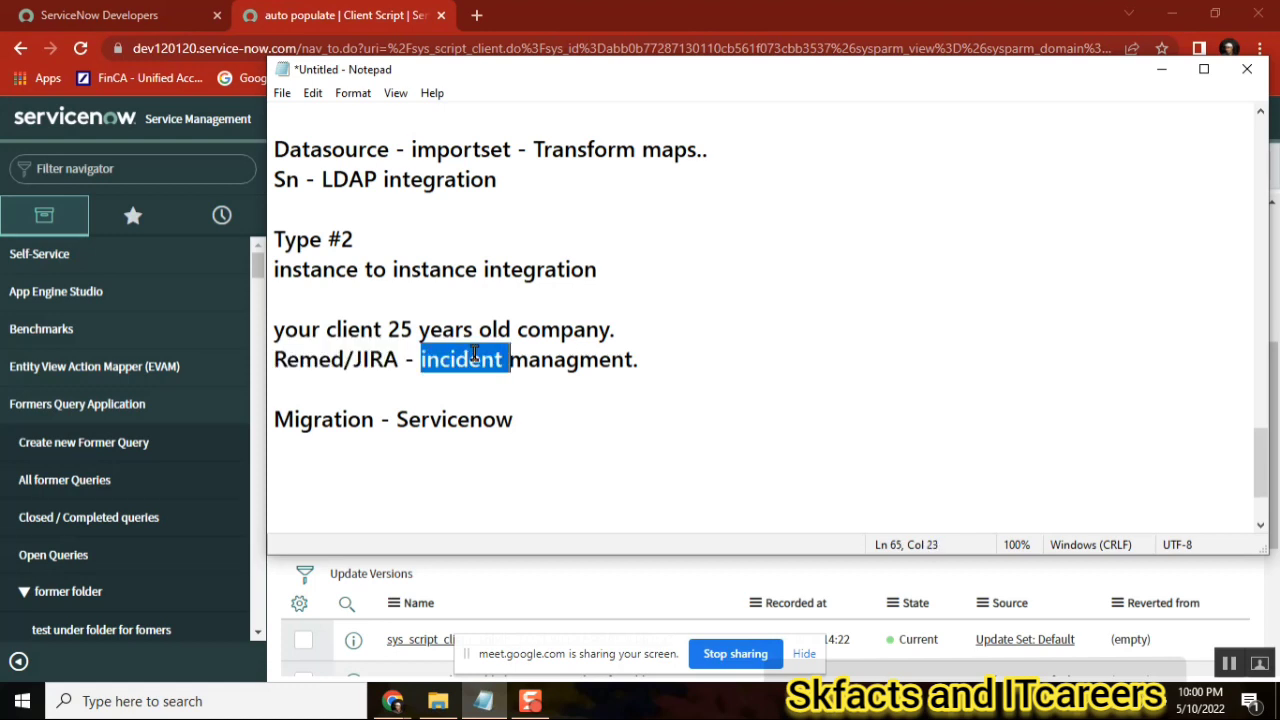
pyautogui.doubleClick(372, 360)
pyautogui.doubleClick(463, 360)
pyautogui.doubleClick(460, 420)
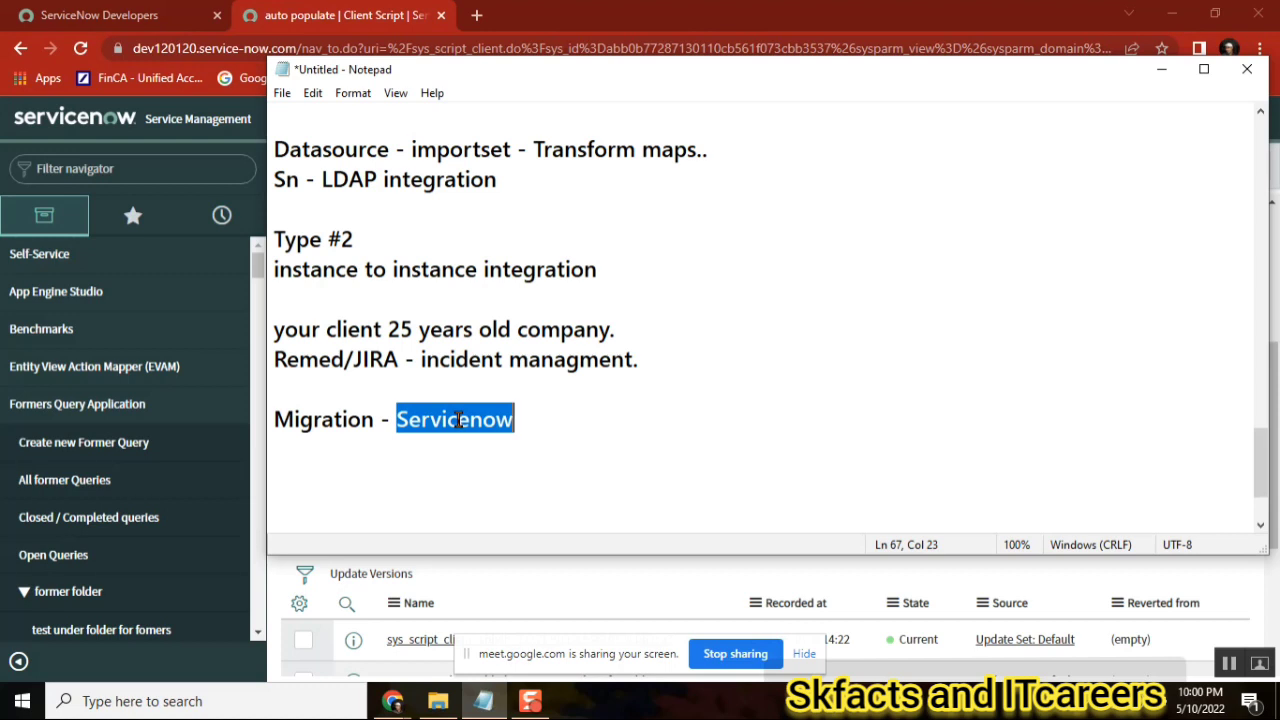
pyautogui.doubleClick(375, 362)
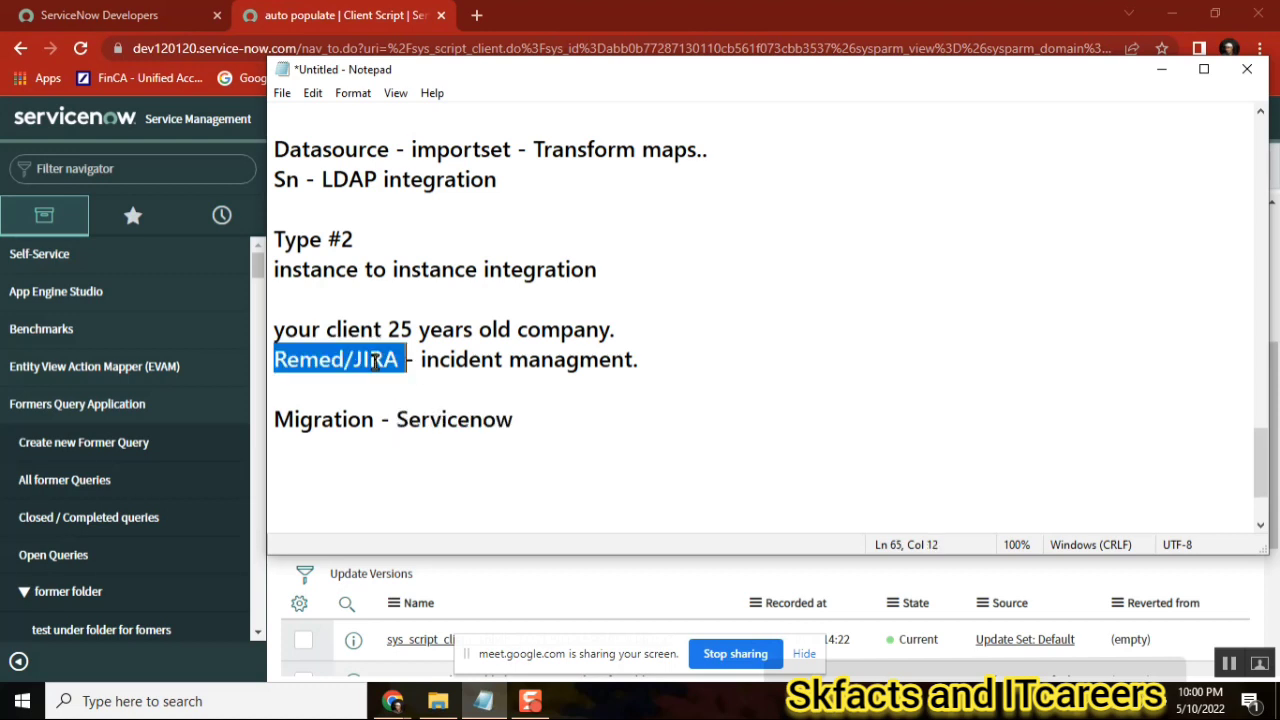
pyautogui.doubleClick(443, 422)
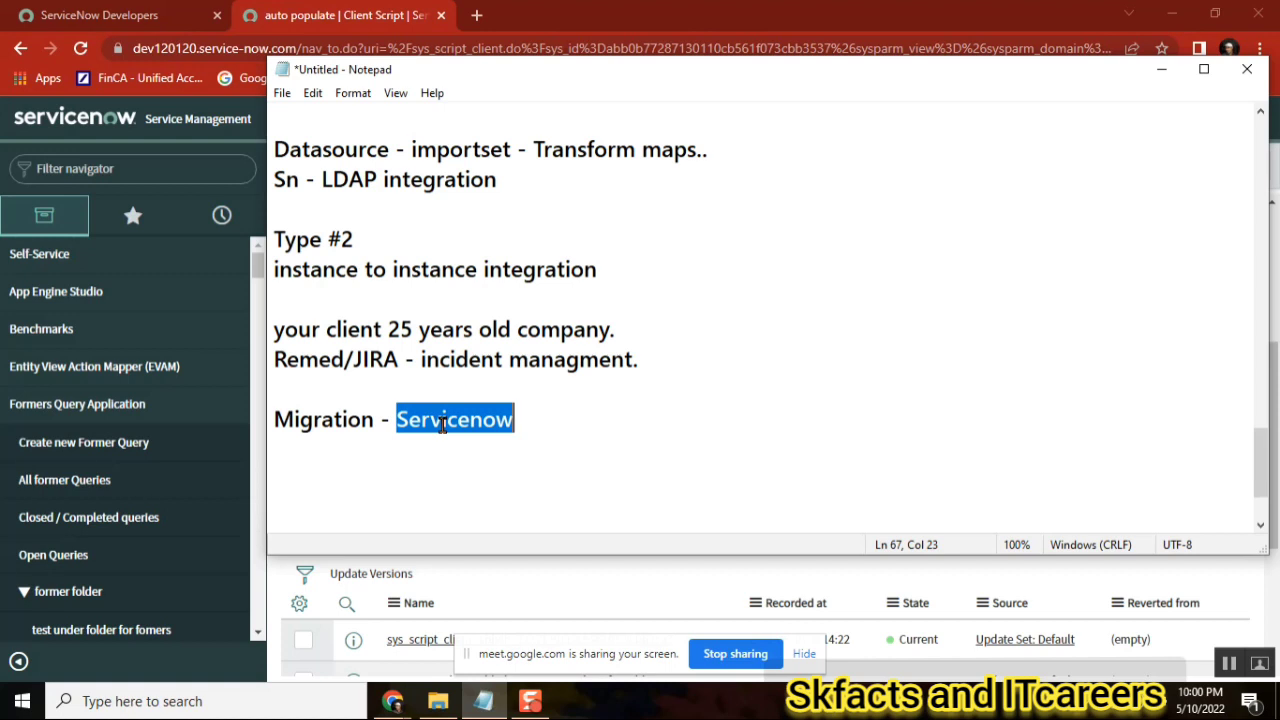
pyautogui.doubleClick(361, 356)
pyautogui.click(361, 357)
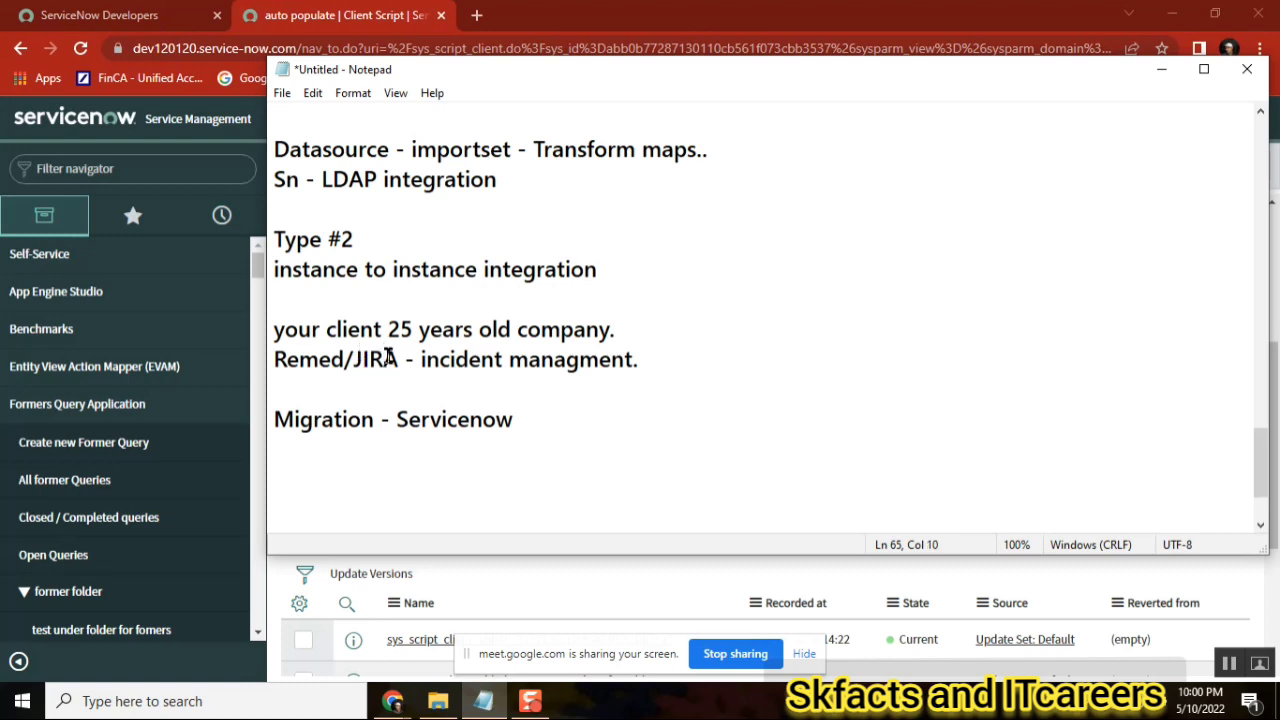
pyautogui.doubleClick(373, 360)
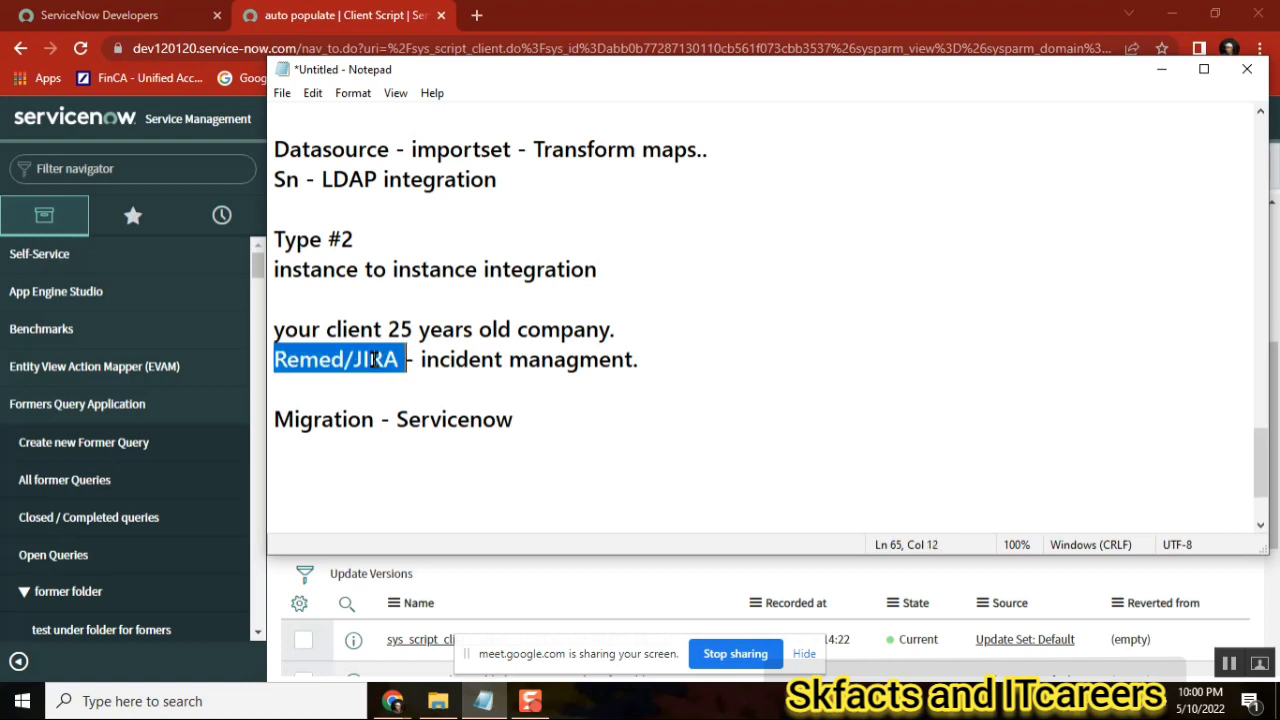
pyautogui.doubleClick(478, 420)
pyautogui.doubleClick(379, 358)
pyautogui.doubleClick(508, 420)
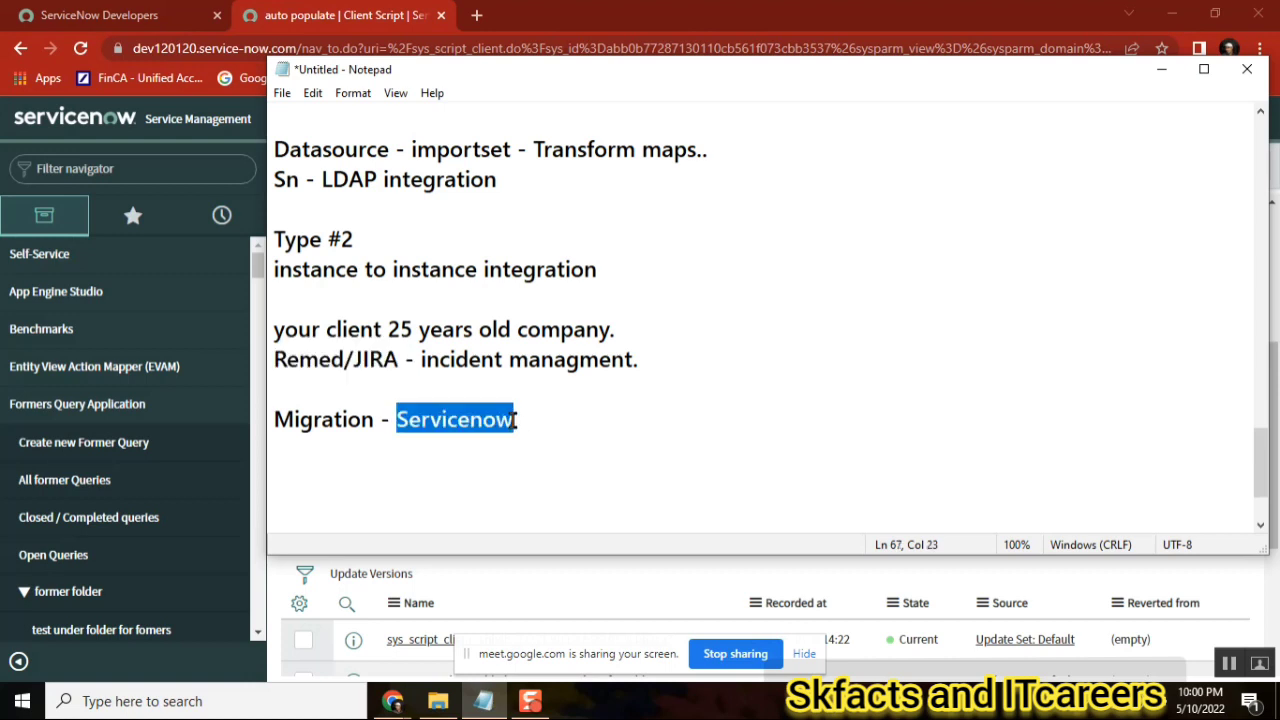
pyautogui.click(531, 419)
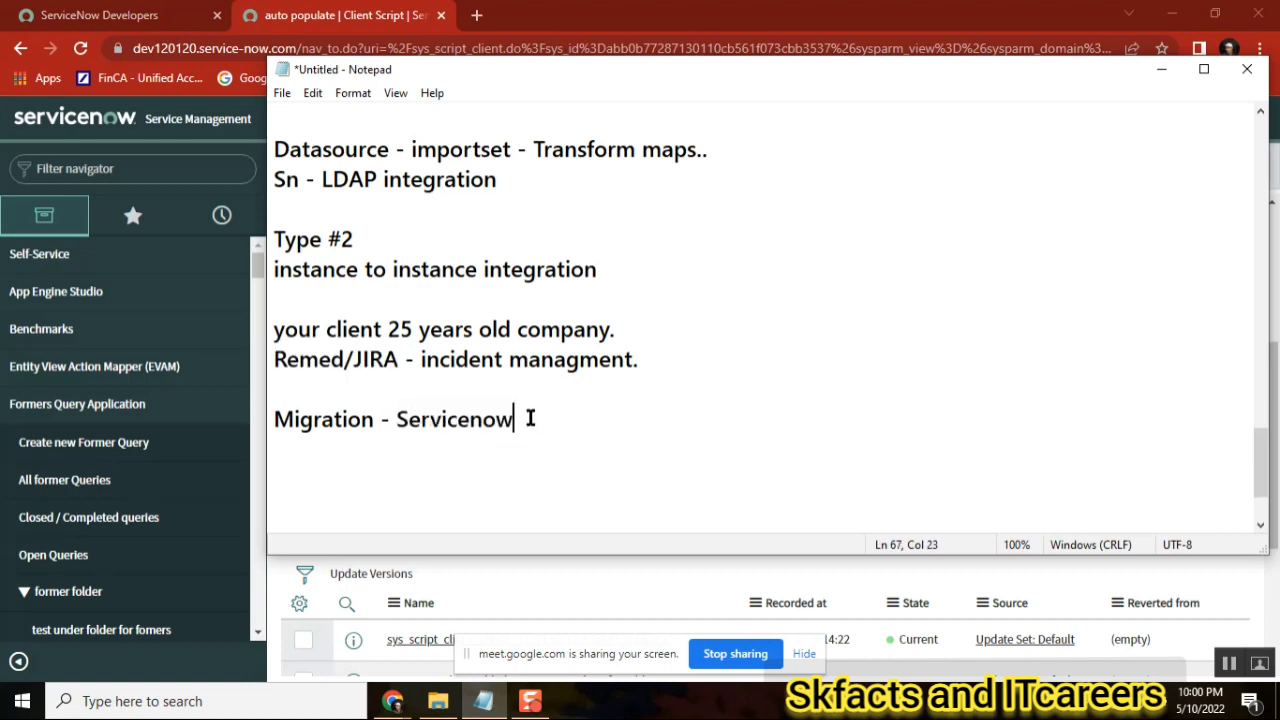
pyautogui.click(369, 357)
pyautogui.doubleClick(369, 357)
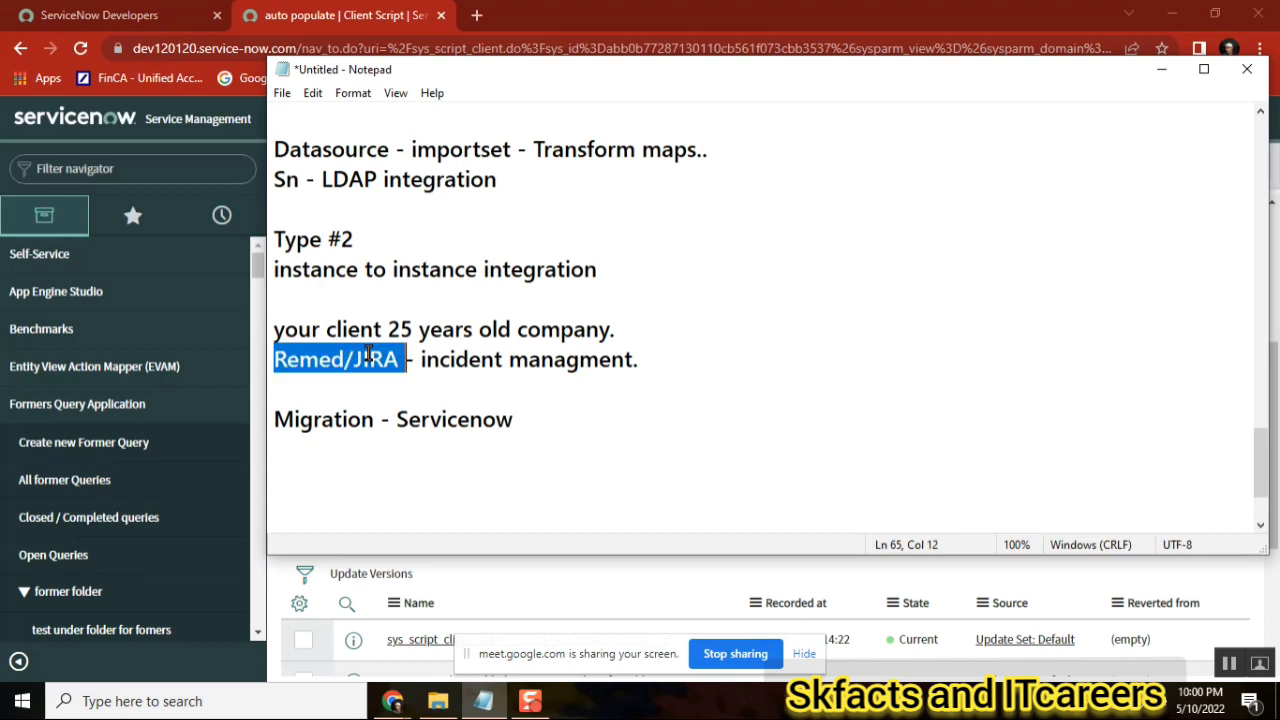
pyautogui.doubleClick(519, 419)
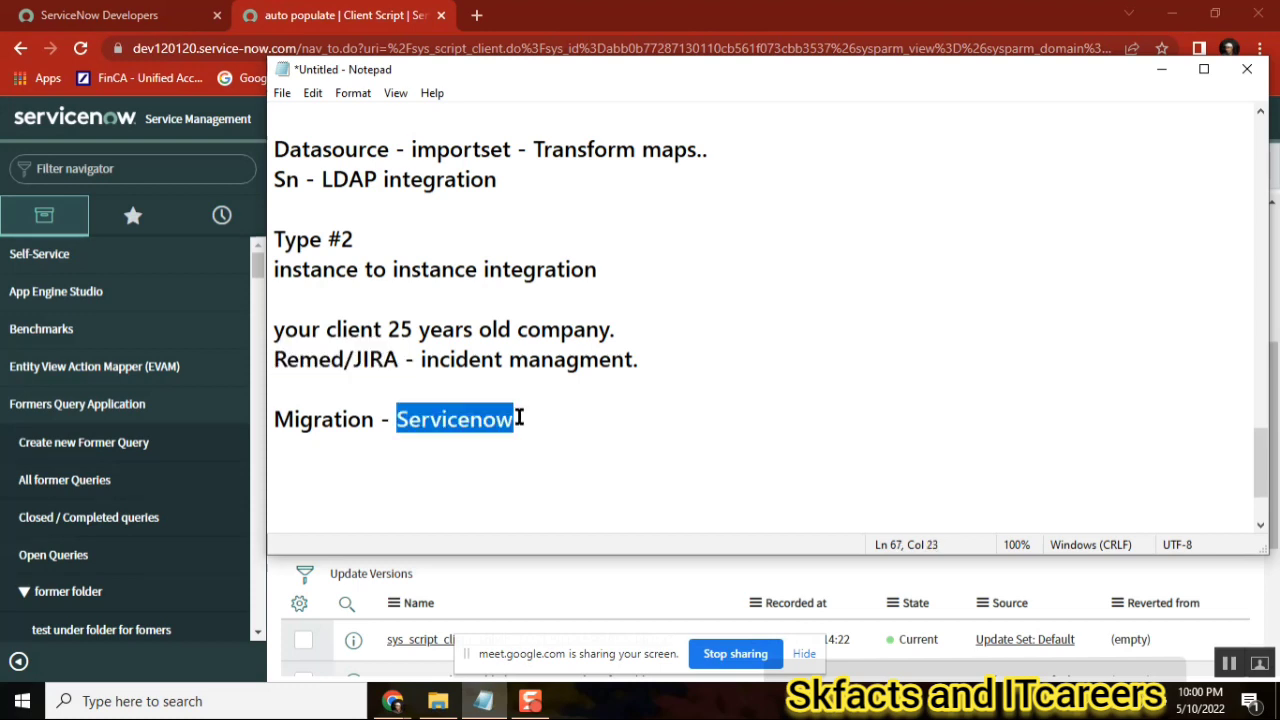
pyautogui.click(519, 419)
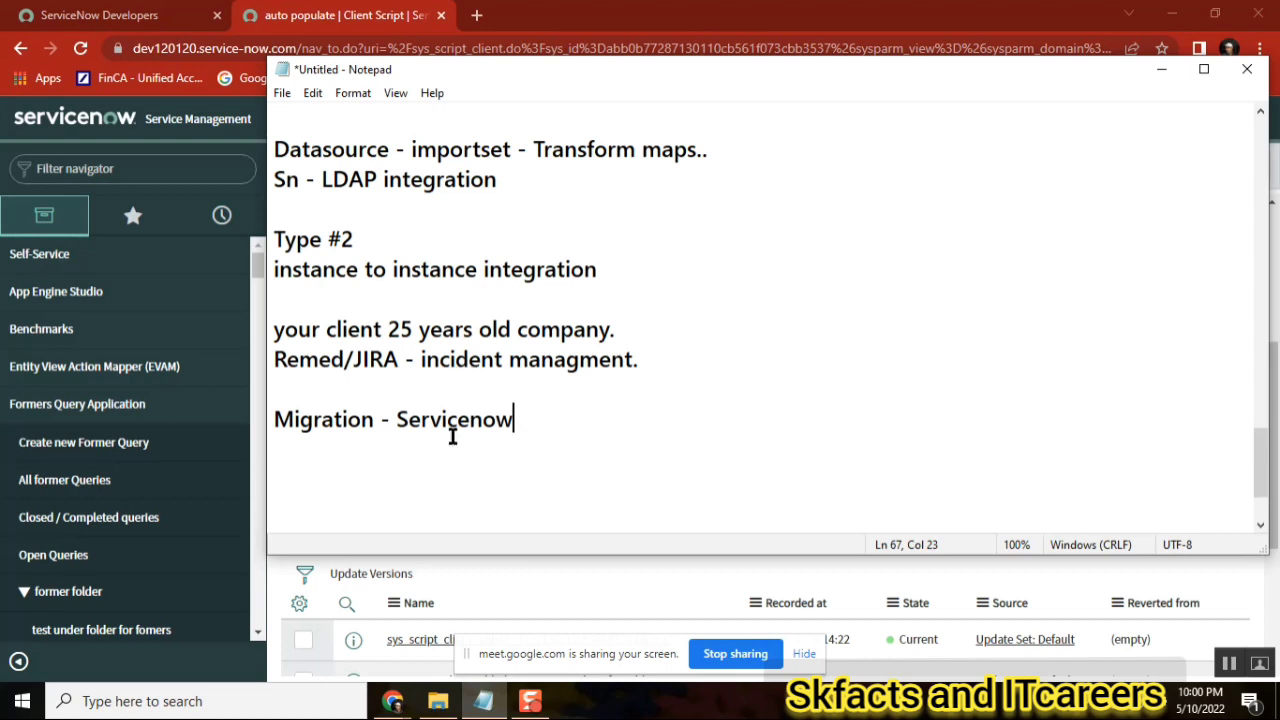
# End the Migration line with a period so it reads 'Migration - Servicenow.'
pyautogui.click(451, 436)
pyautogui.click(537, 429)
pyautogui.write('.')
pyautogui.doubleClick(458, 420)
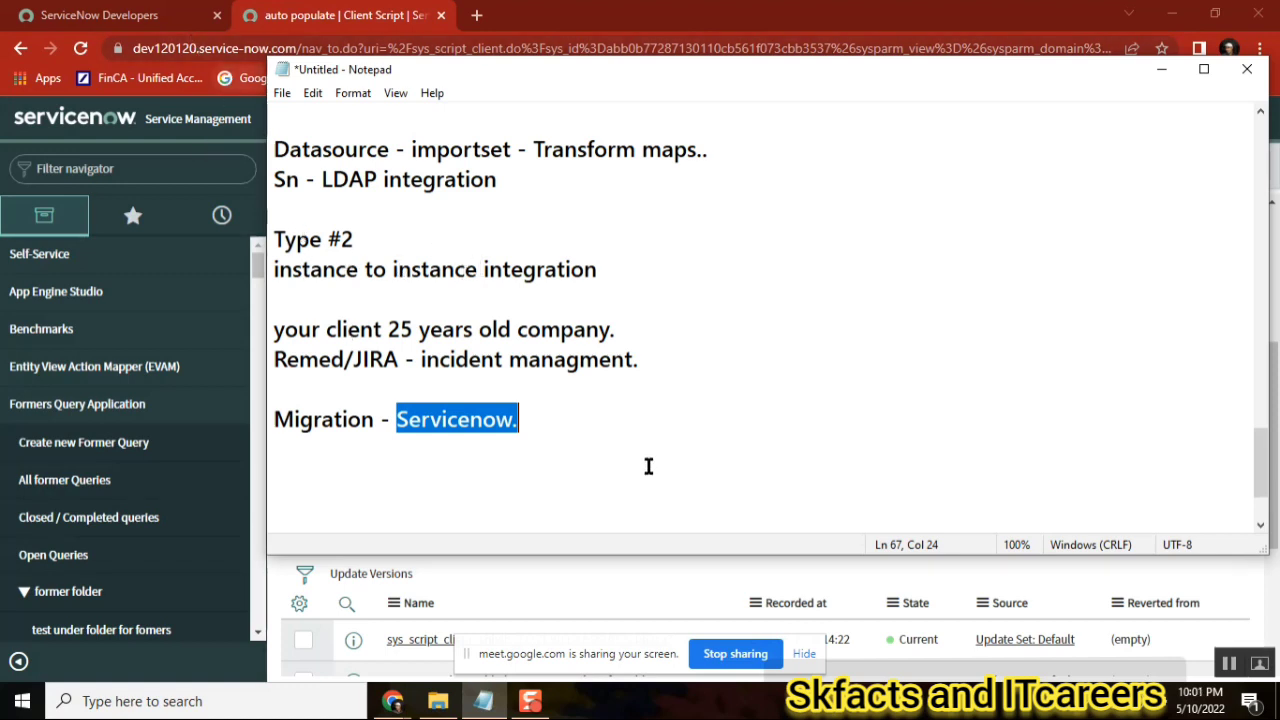
pyautogui.click(542, 407)
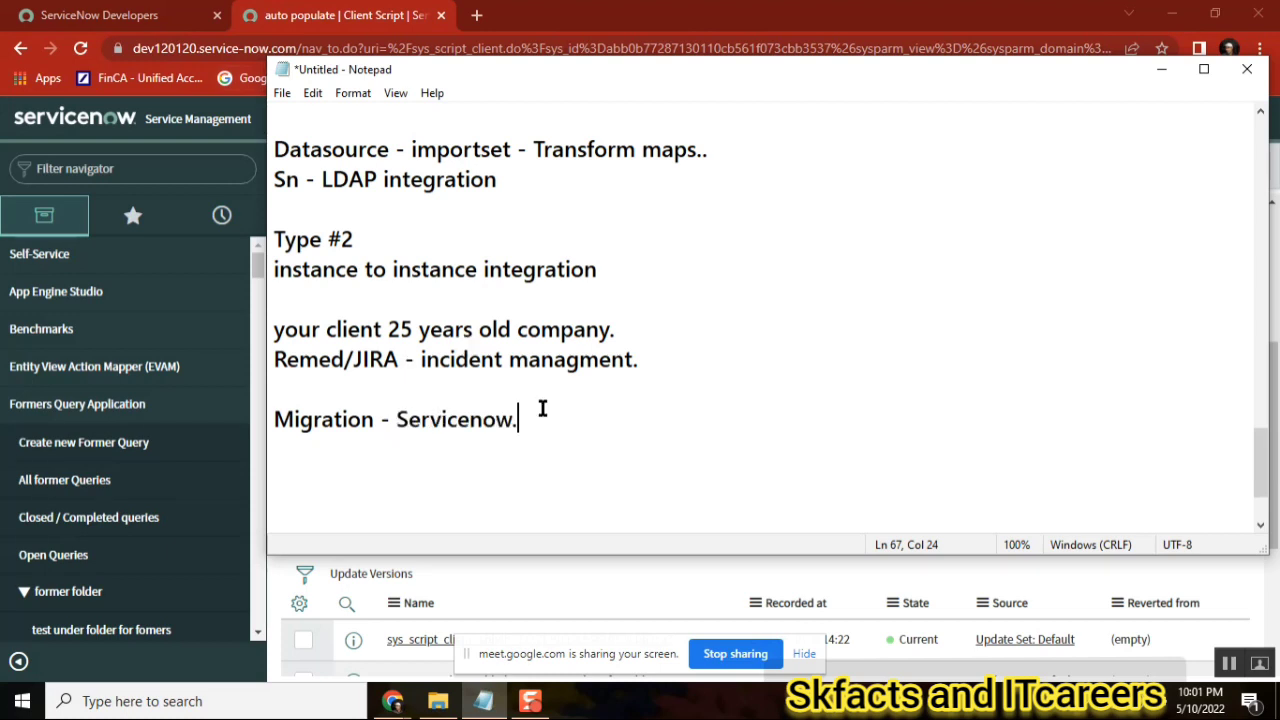
# Type 'image mapping' and 'clear the inc table incident' on separate lines below the Migration line
pyautogui.press('Return')
pyautogui.write('image')
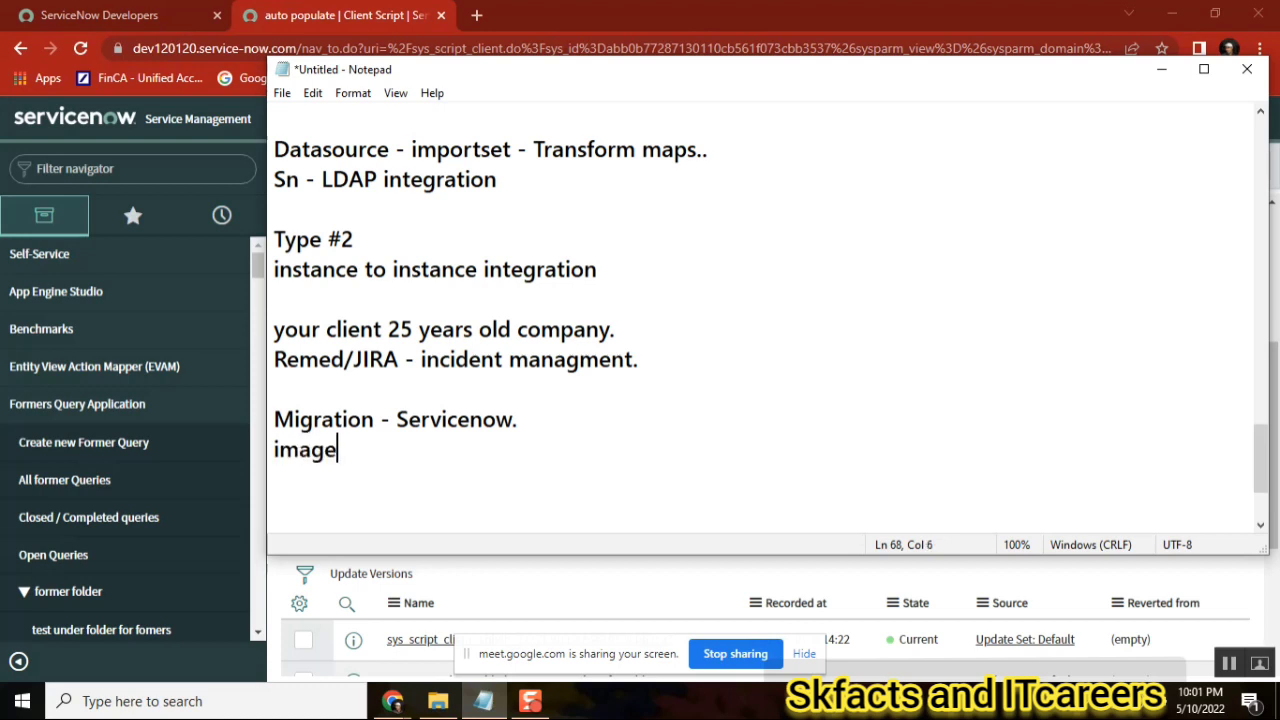
pyautogui.write(' mapping')
pyautogui.press('Return')
pyautogui.write('clear t')
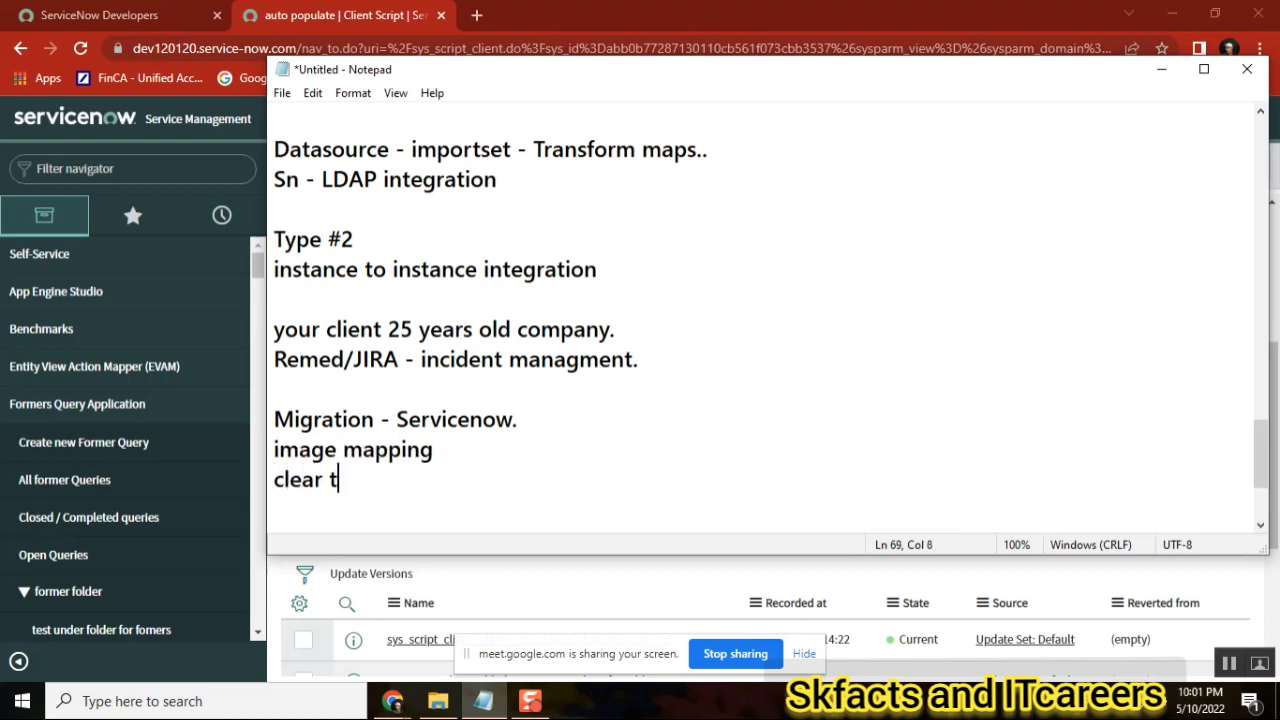
pyautogui.write('he')
pyautogui.press('Return')
pyautogui.press('Return')
pyautogui.press('Return')
pyautogui.press('Return')
pyautogui.press('Return')
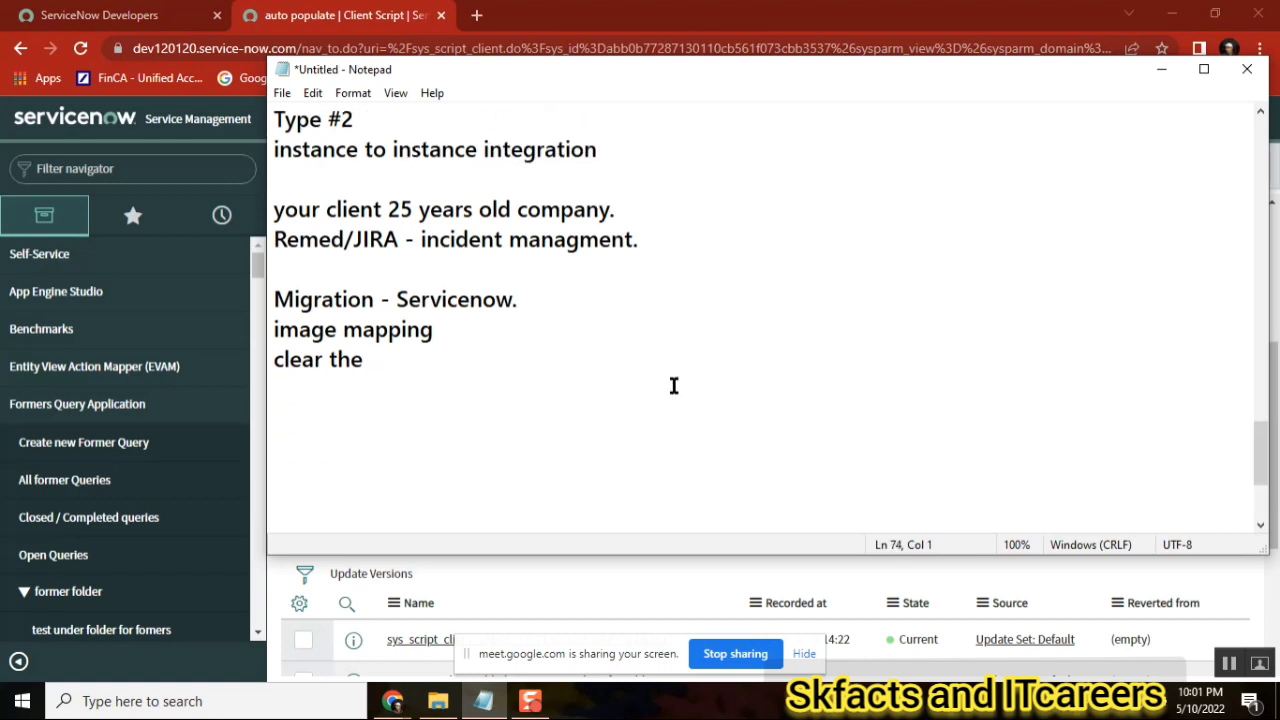
pyautogui.click(406, 361)
pyautogui.write('inc table ')
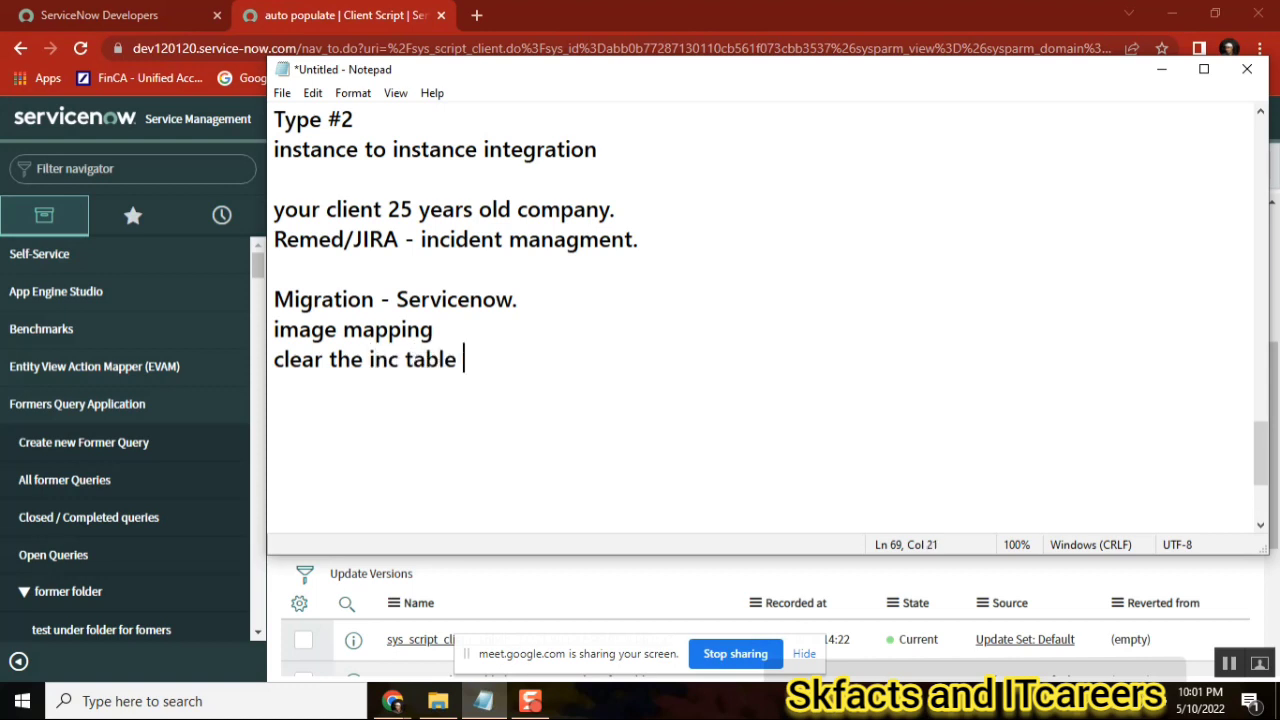
pyautogui.write('incident')
pyautogui.press('Return')
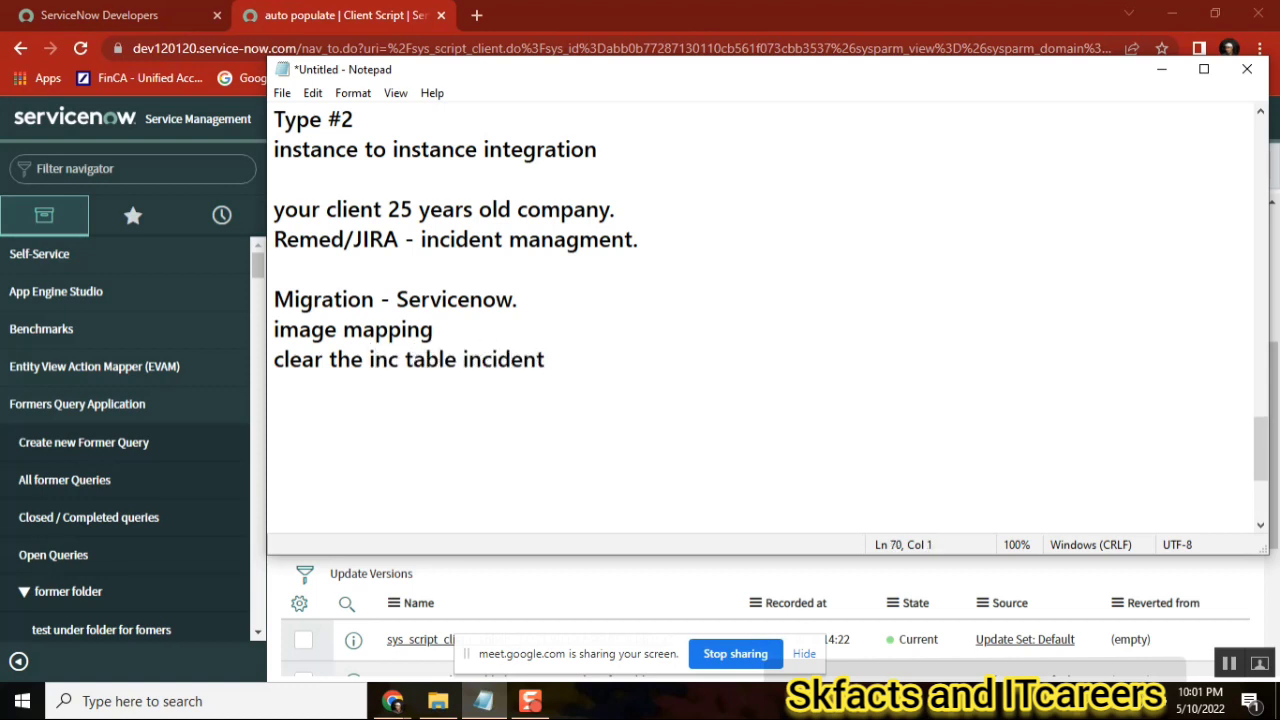
# Capitalize the first letters so the lines read 'Image mapping' and 'Clear the inc table incident'
pyautogui.press('Up')
pyautogui.press('Up')
pyautogui.press('Delete')
pyautogui.write('i')
pyautogui.press('BackSpace')
pyautogui.write('I')
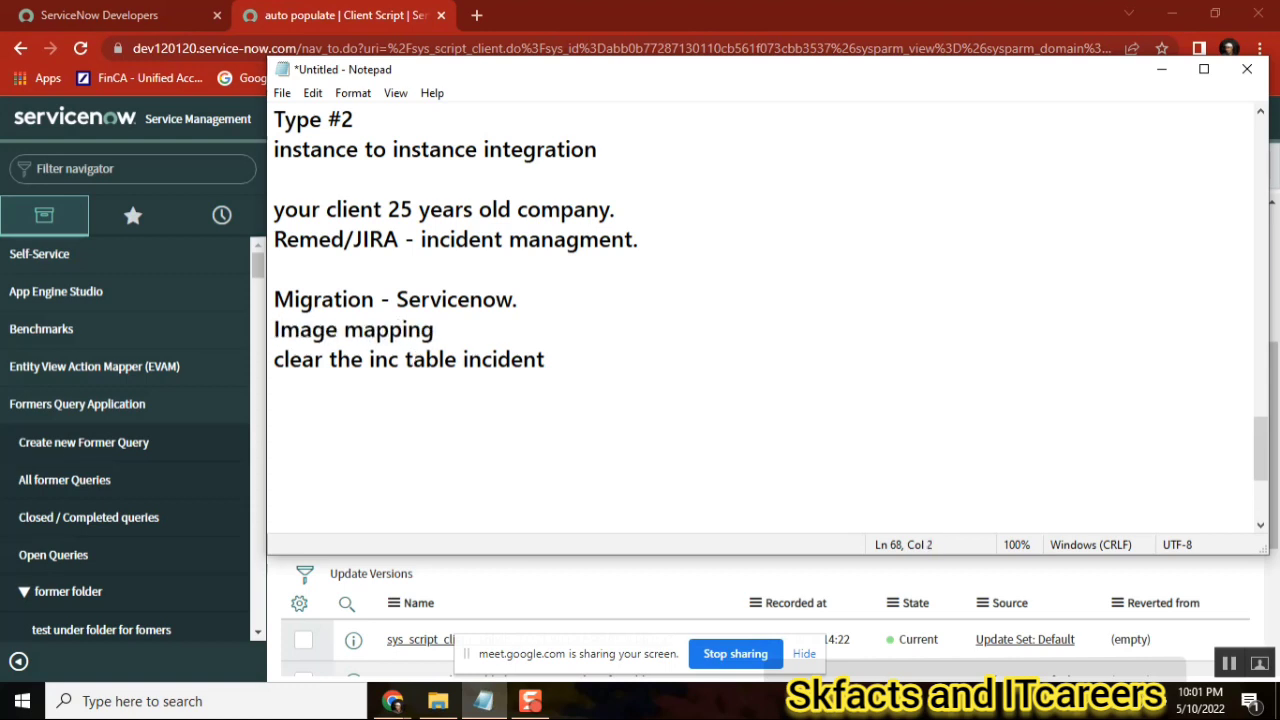
pyautogui.press('Down')
pyautogui.press('BackSpace')
pyautogui.write('C')
# Add the step 'data transfer from jira to servicenow' on the line below
pyautogui.press('Down')
pyautogui.write('data transfer from jira to servicenow.')
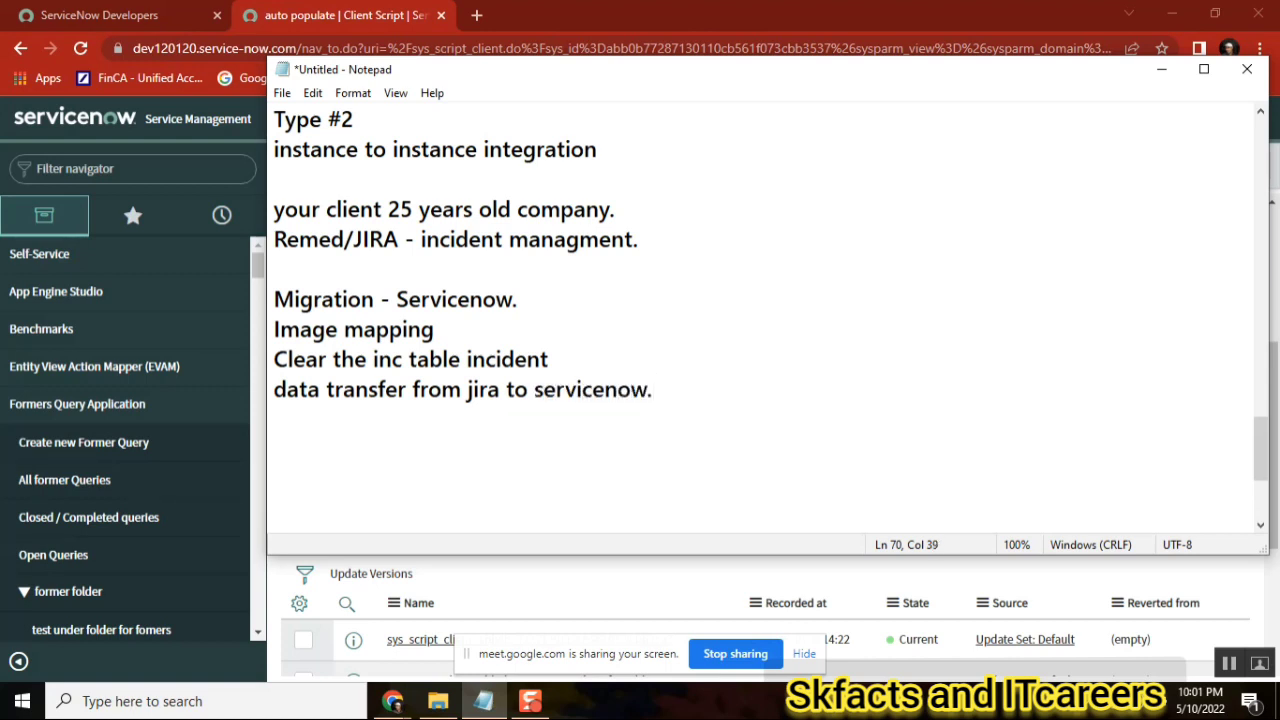
pyautogui.press('Return')
# Highlight Remed/JIRA, incident, Migration and Servicenow. in turn while explaining the migration
pyautogui.click(383, 239)
pyautogui.doubleClick(383, 239)
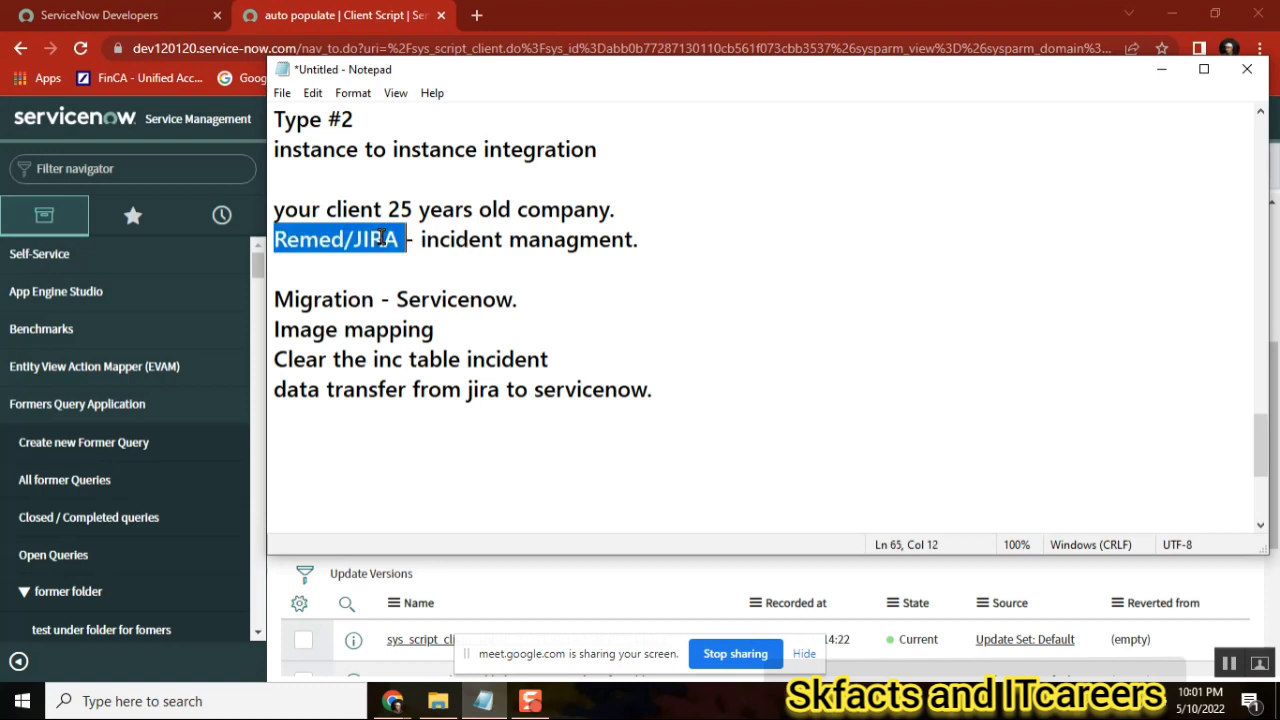
pyautogui.click(383, 239)
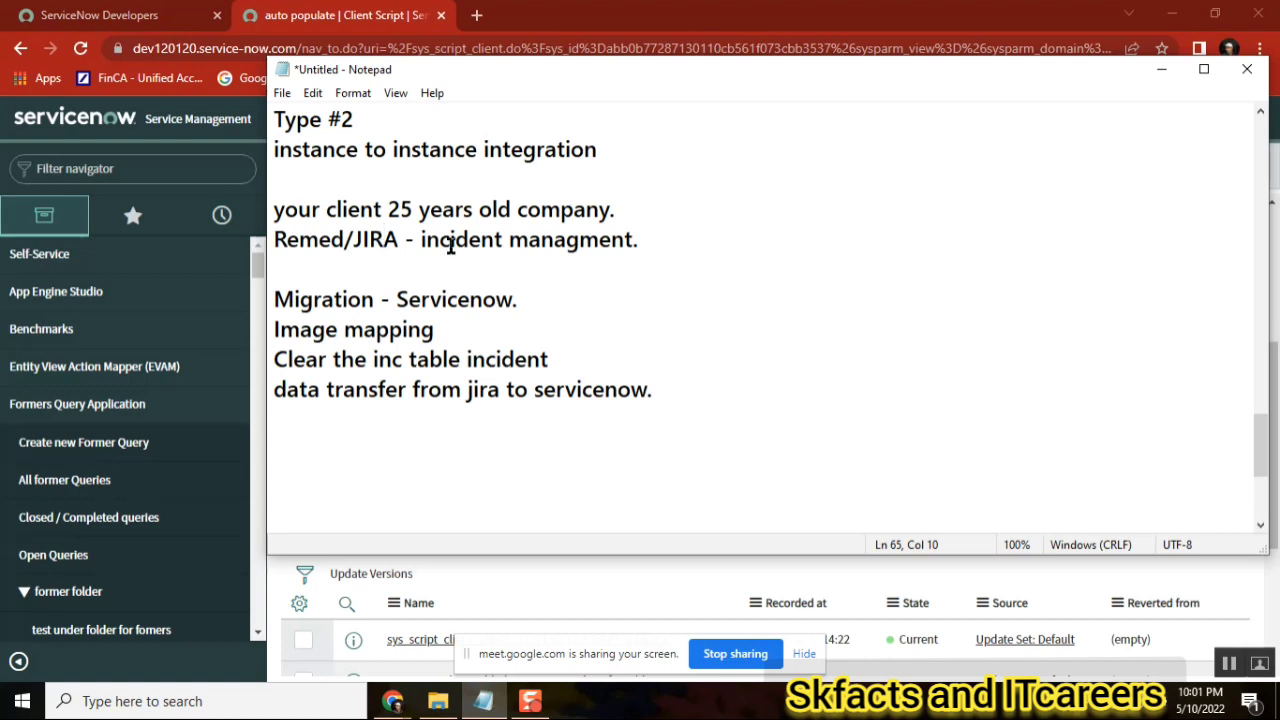
pyautogui.doubleClick(451, 246)
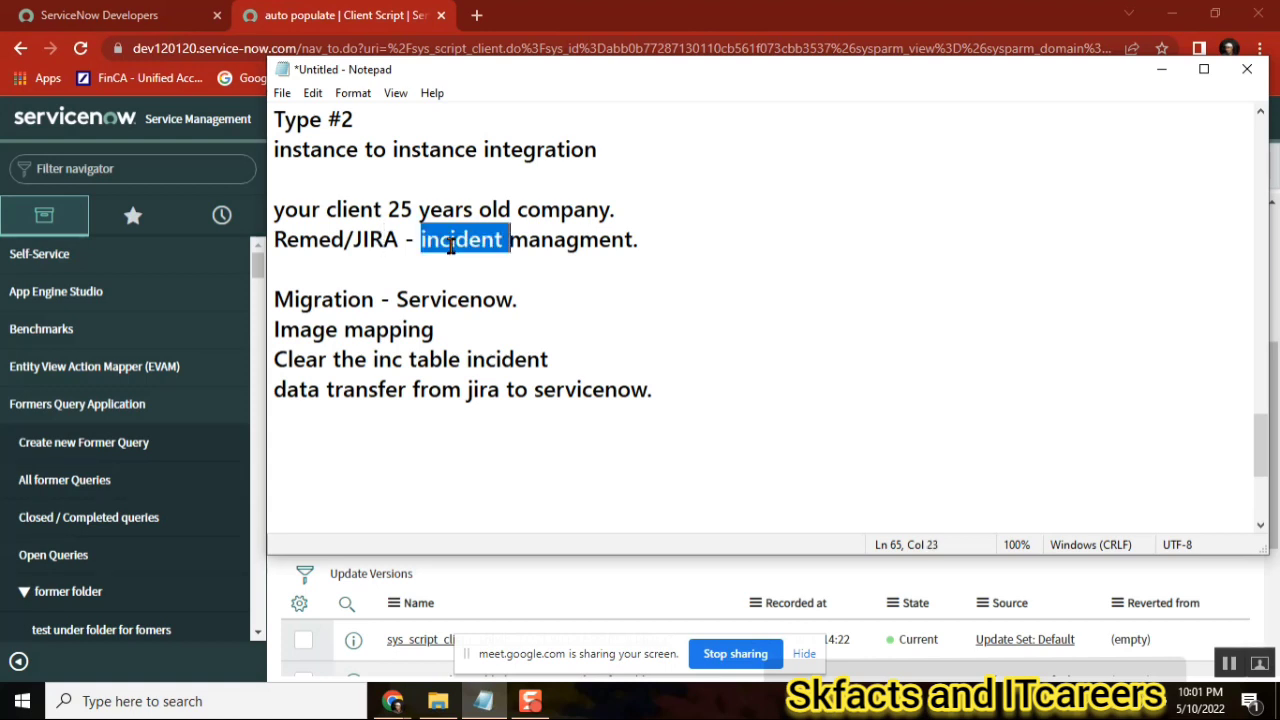
pyautogui.doubleClick(469, 300)
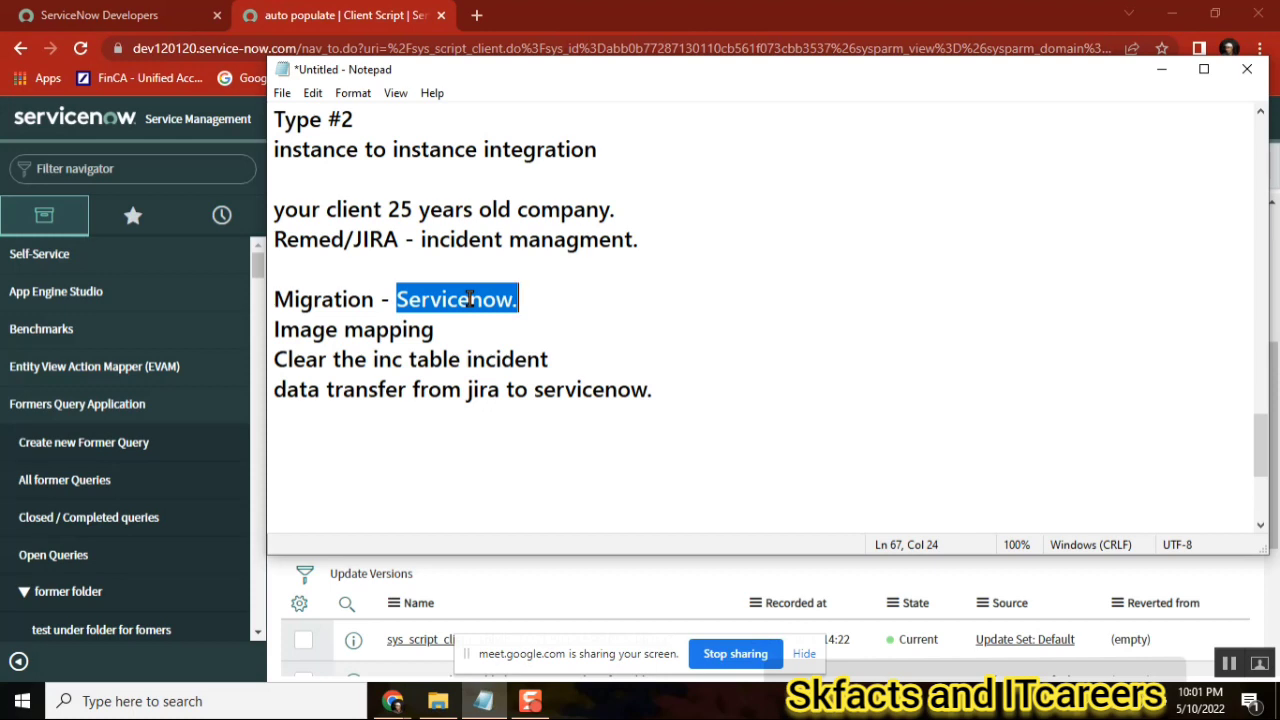
pyautogui.doubleClick(311, 297)
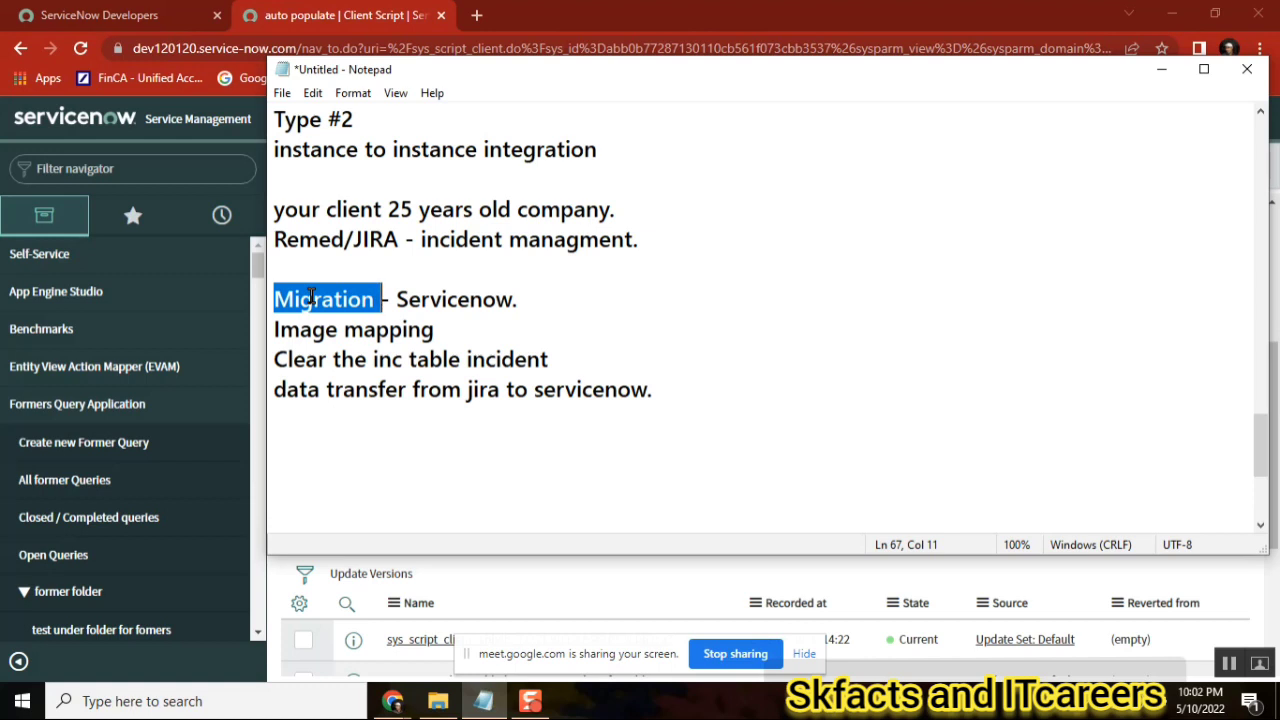
pyautogui.doubleClick(378, 240)
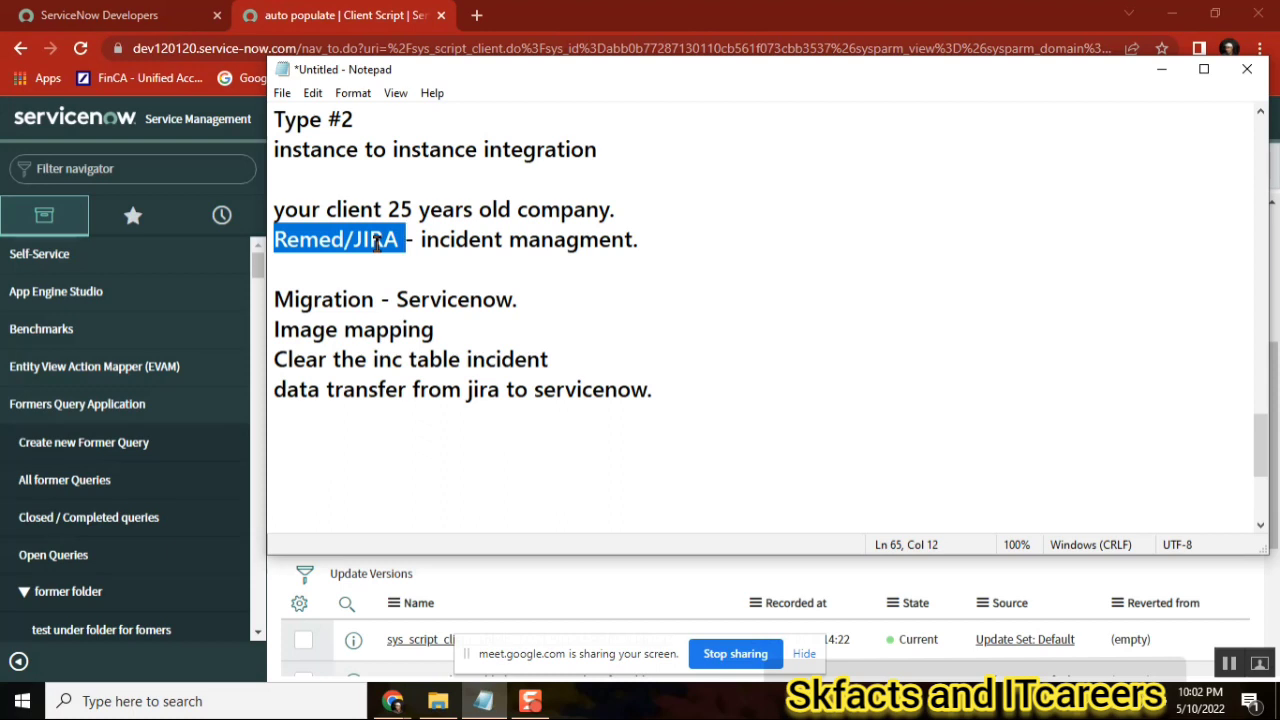
pyautogui.click(378, 240)
pyautogui.doubleClick(476, 303)
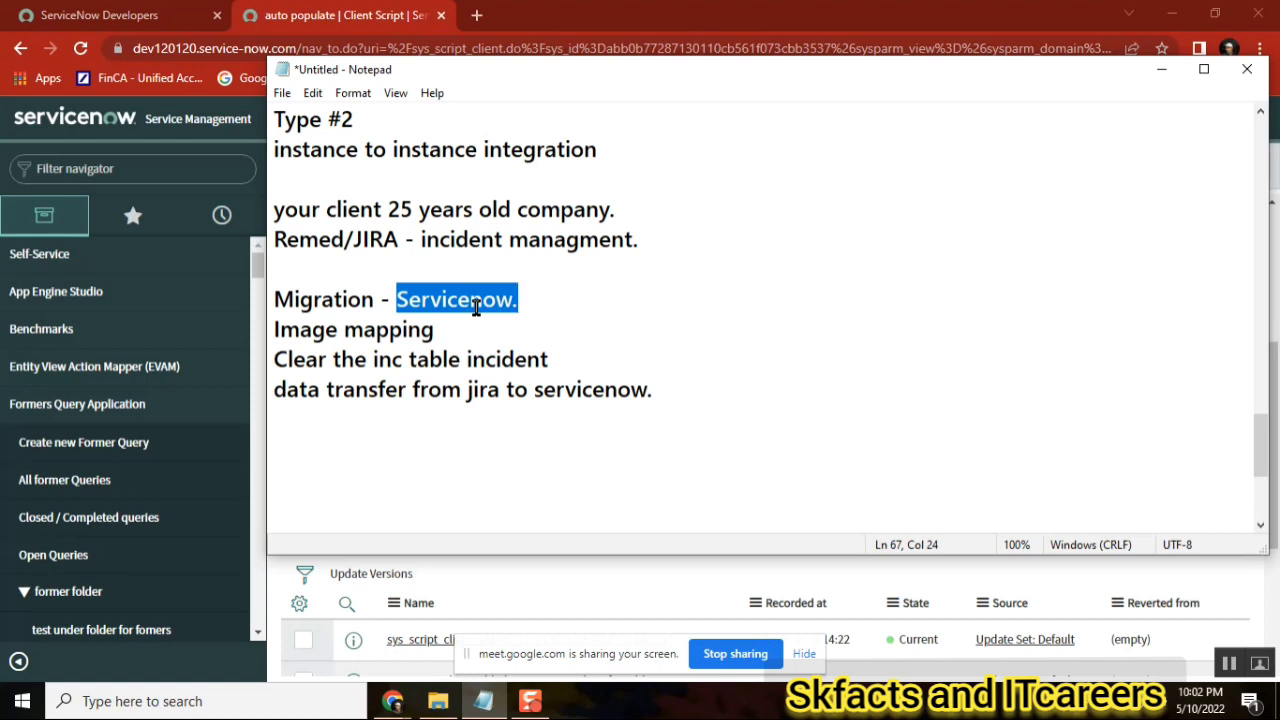
pyautogui.doubleClick(386, 240)
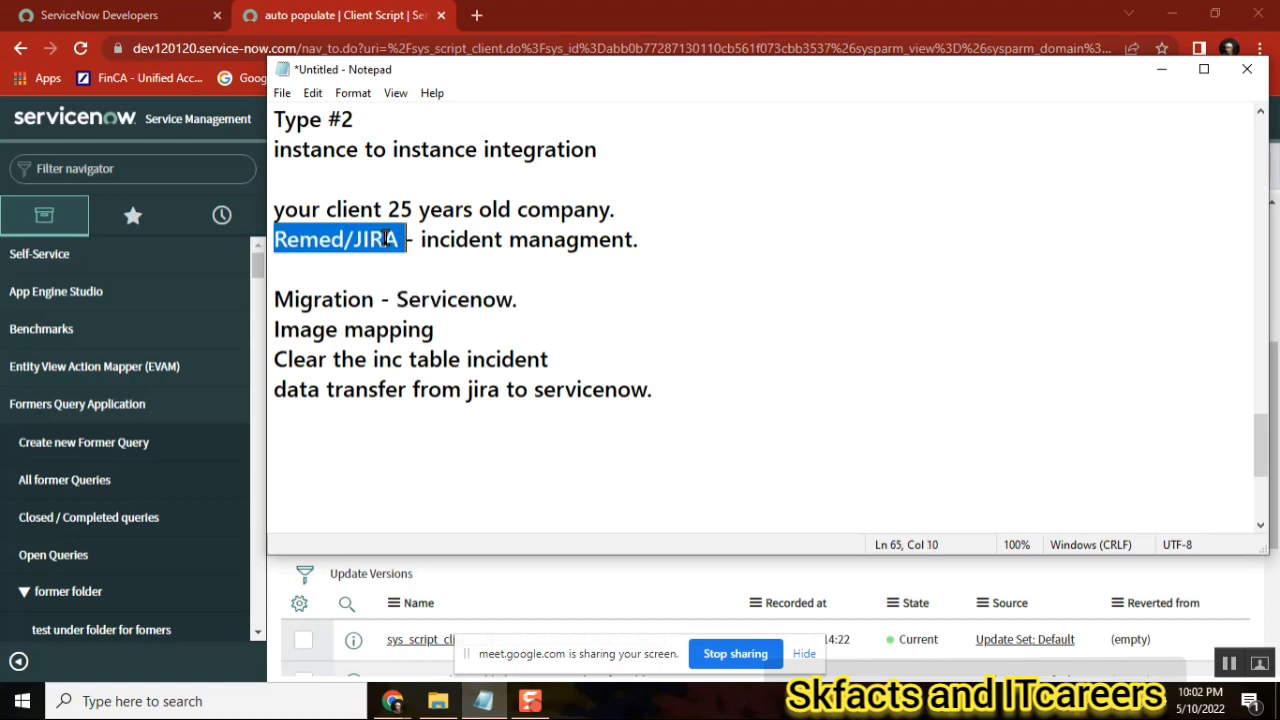
pyautogui.doubleClick(464, 298)
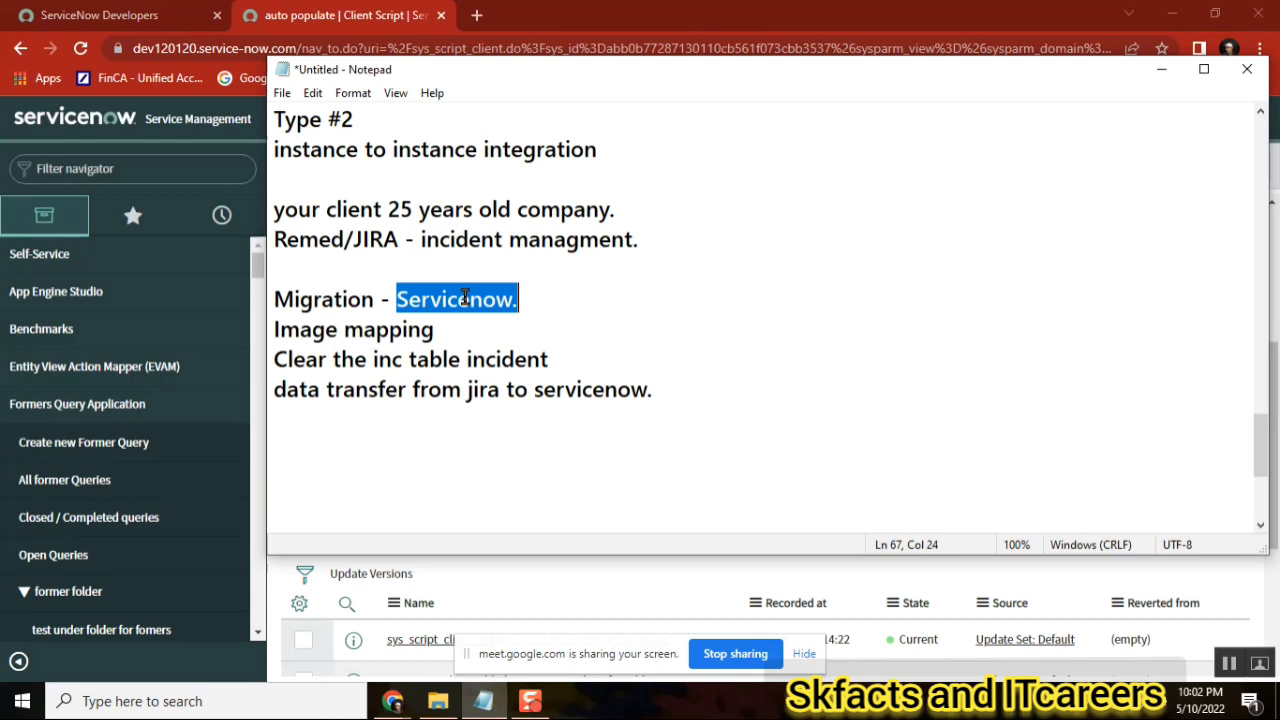
# Highlight 'data' on the transfer line, then Remed/JIRA and 'incident' repeatedly while explaining
pyautogui.doubleClick(303, 391)
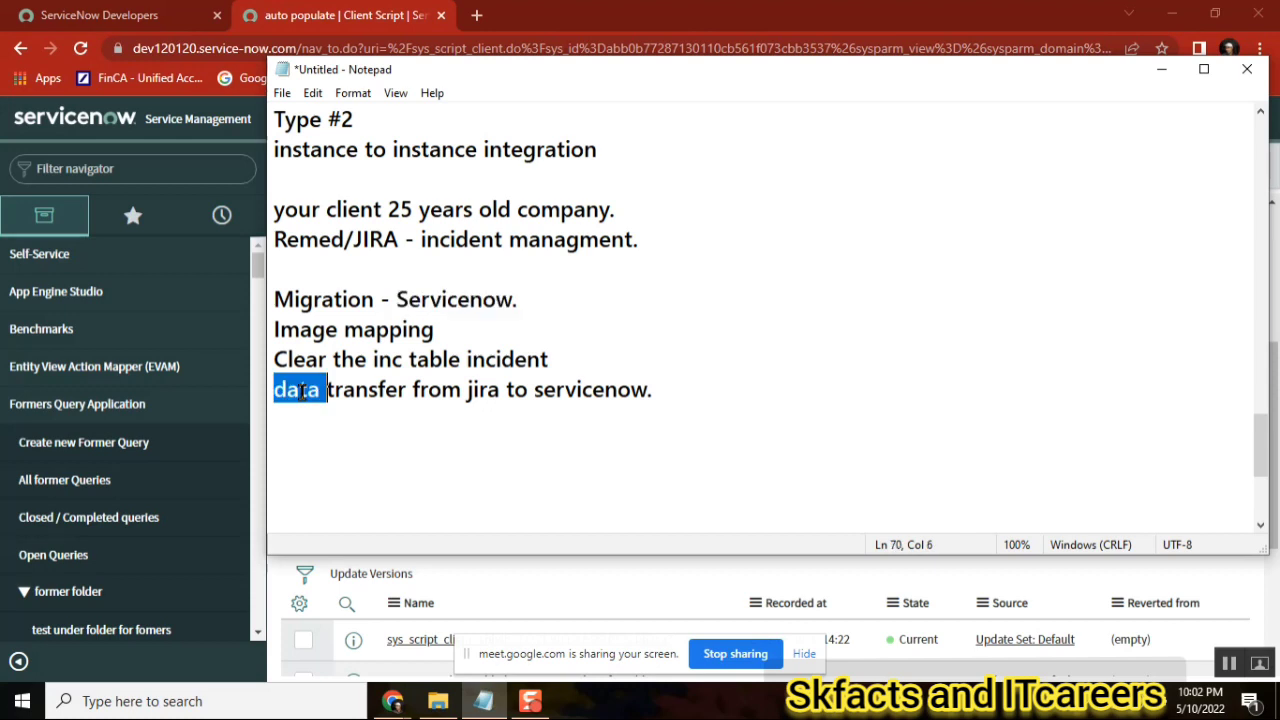
pyautogui.doubleClick(366, 240)
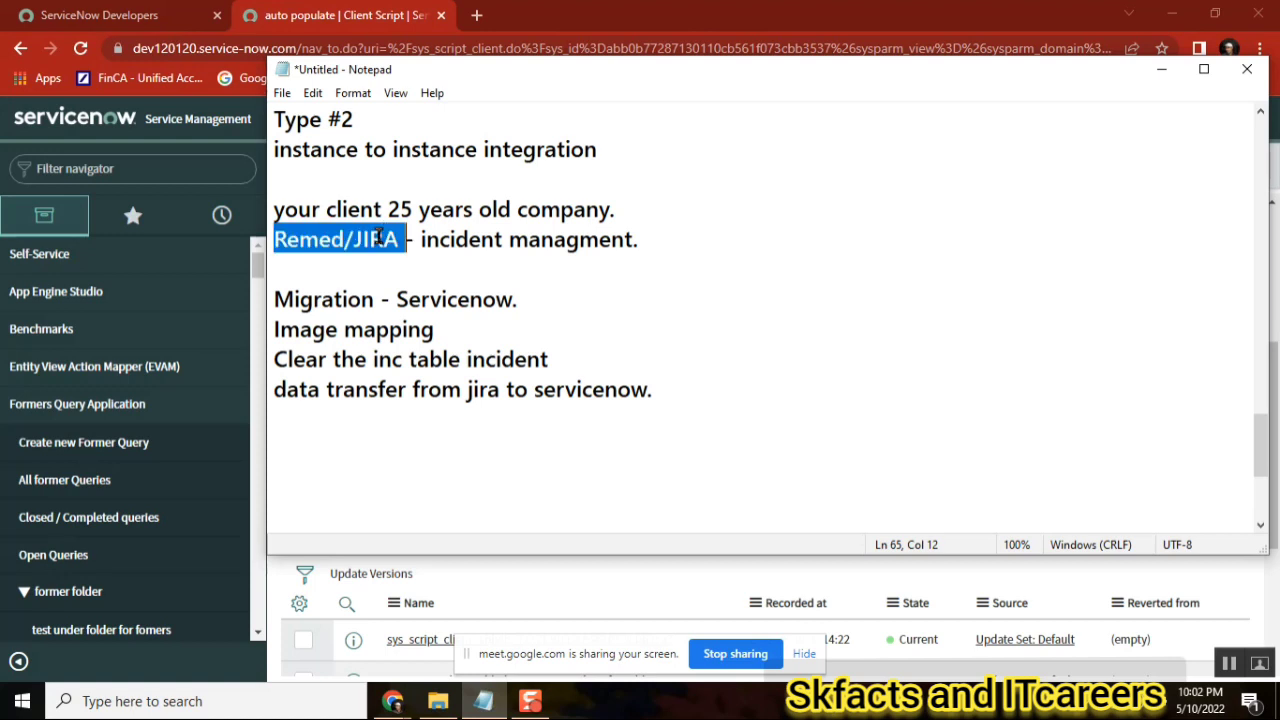
pyautogui.click(380, 237)
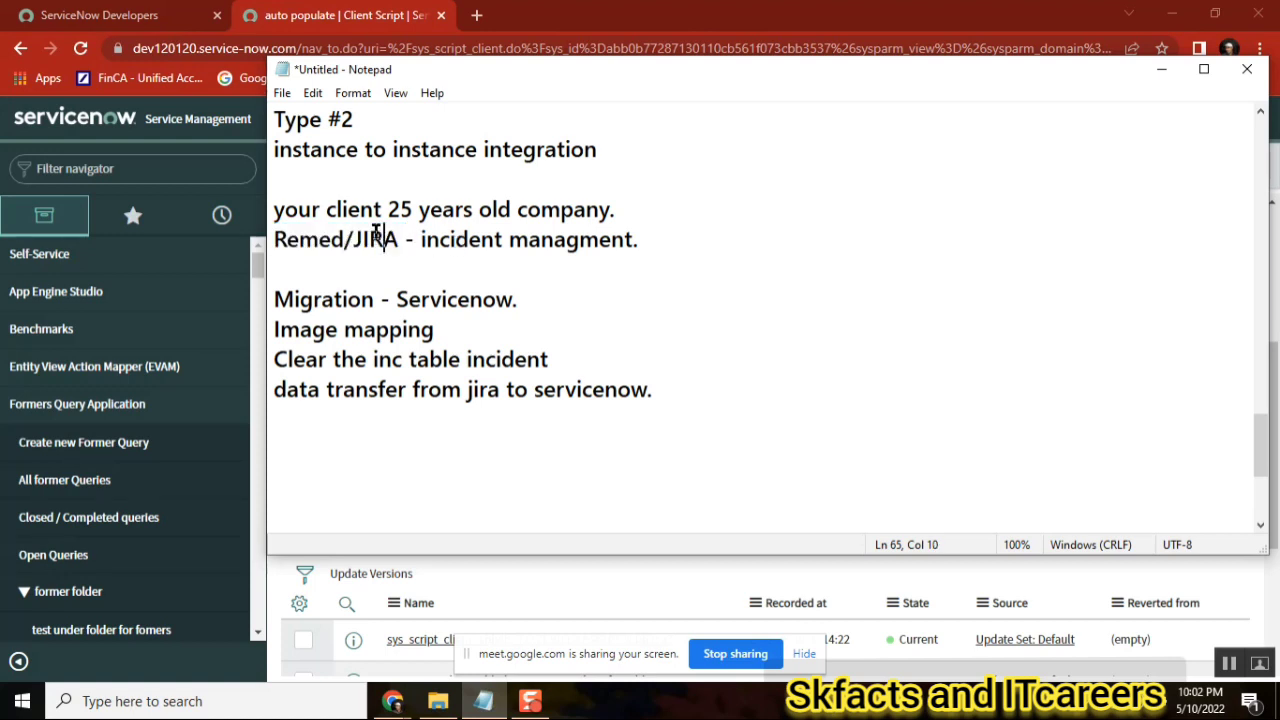
pyautogui.doubleClick(472, 237)
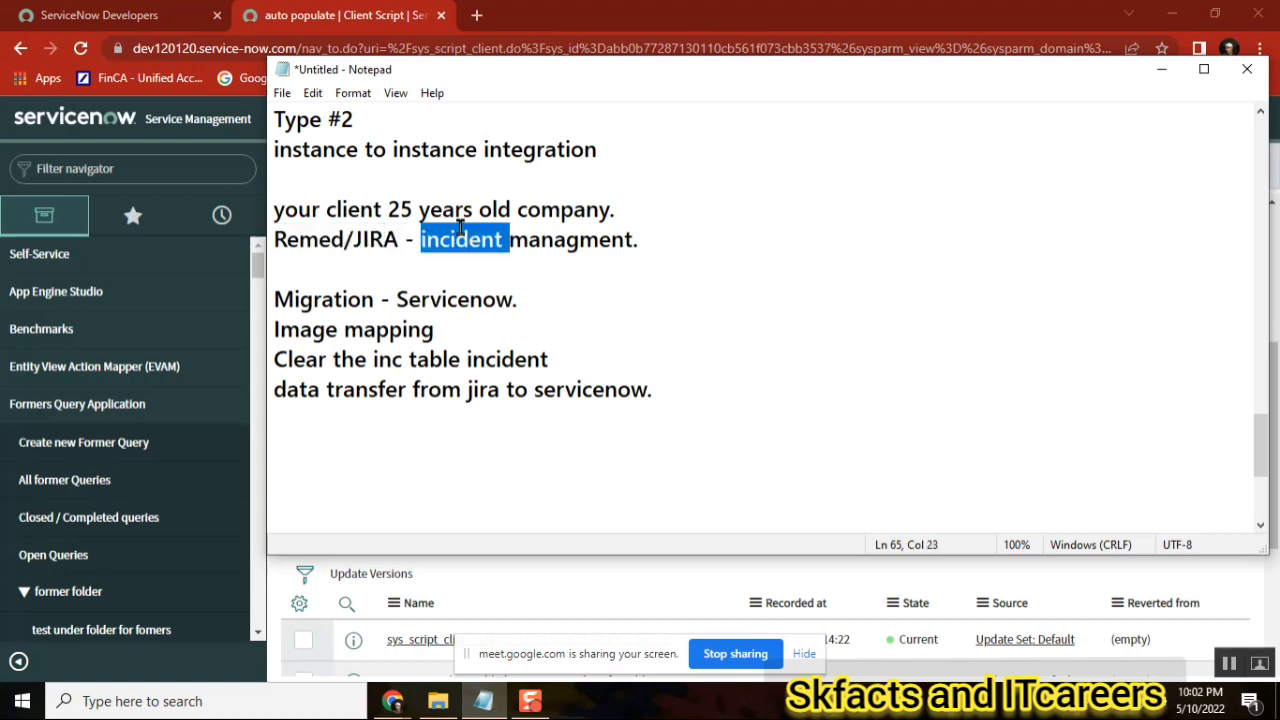
pyautogui.doubleClick(350, 242)
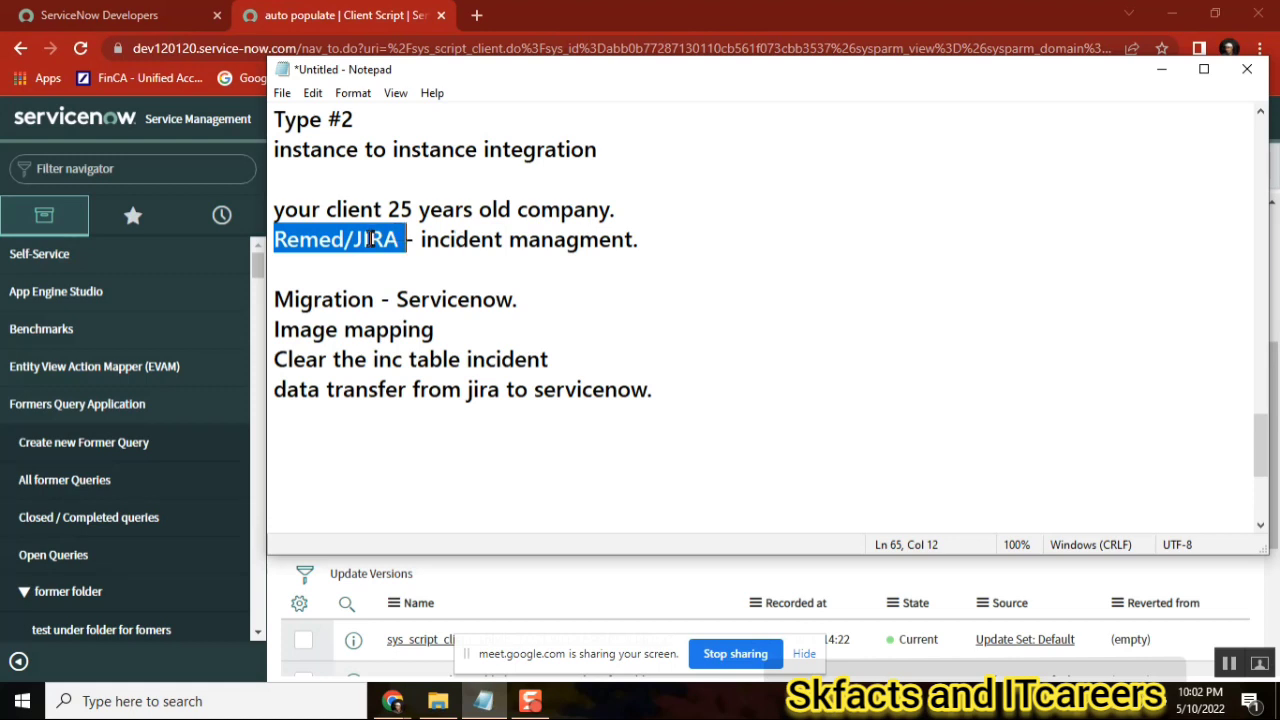
pyautogui.doubleClick(464, 238)
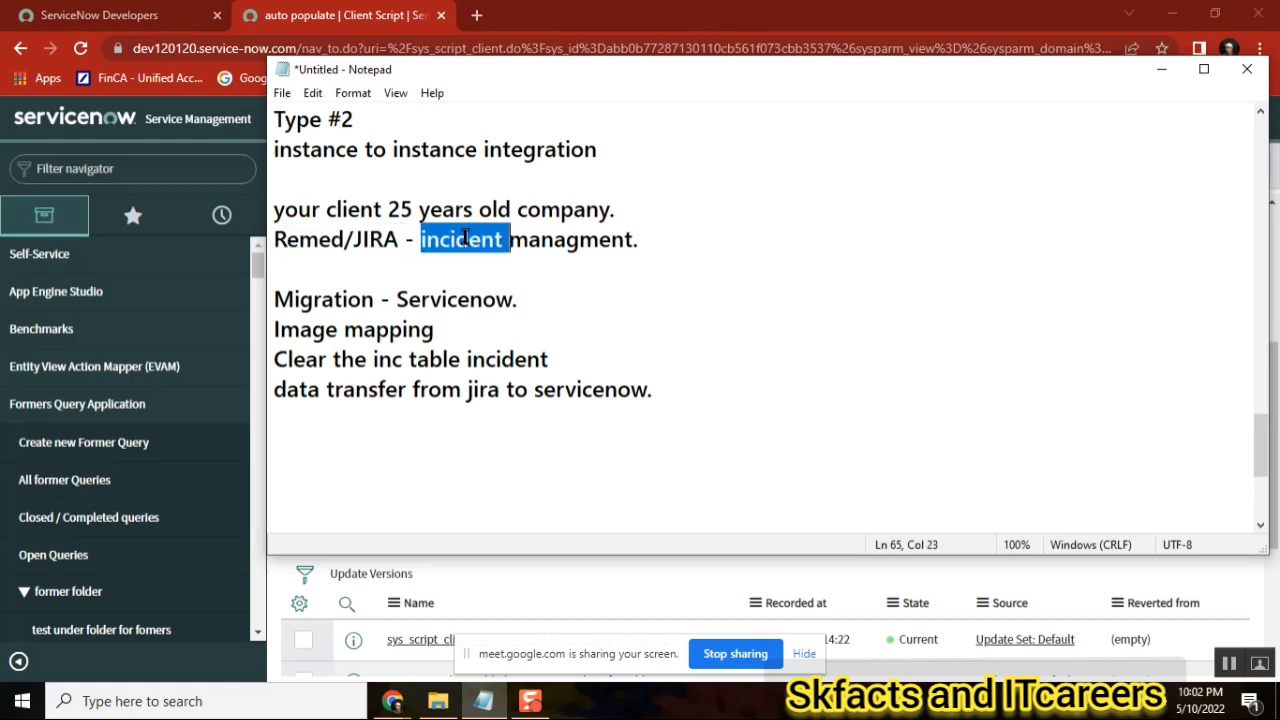
pyautogui.doubleClick(464, 238)
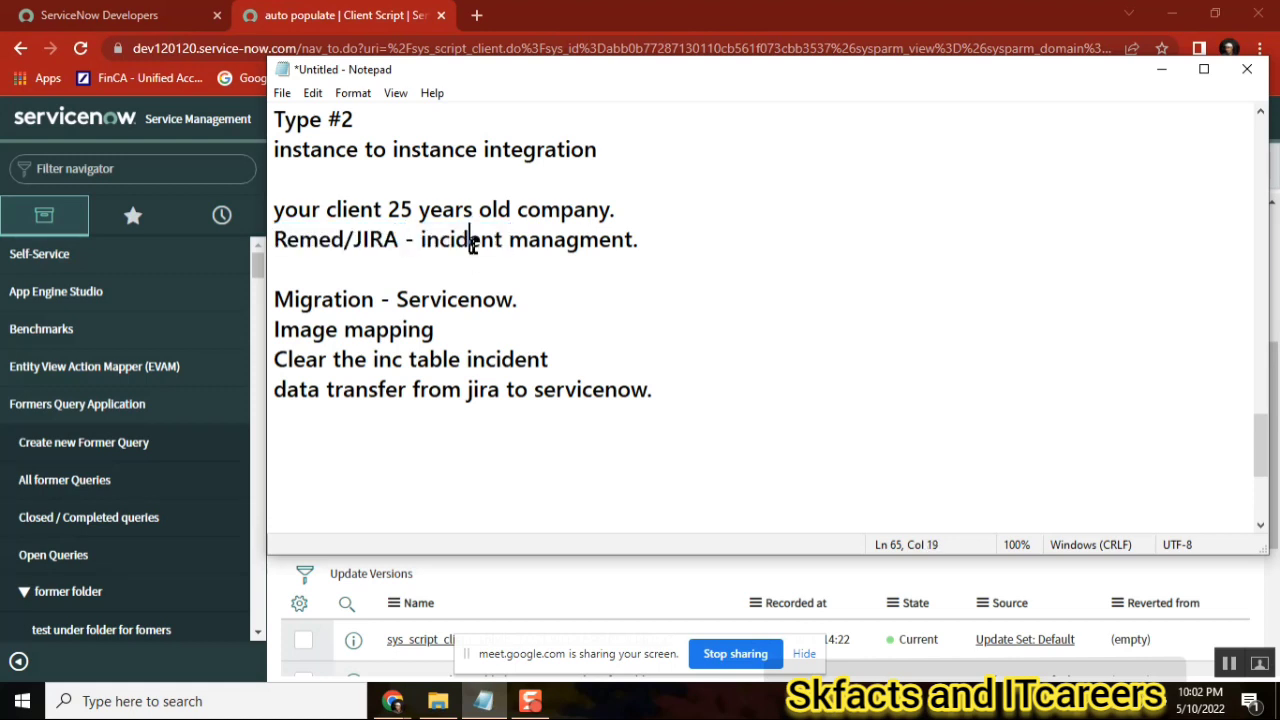
pyautogui.doubleClick(464, 238)
pyautogui.doubleClick(378, 242)
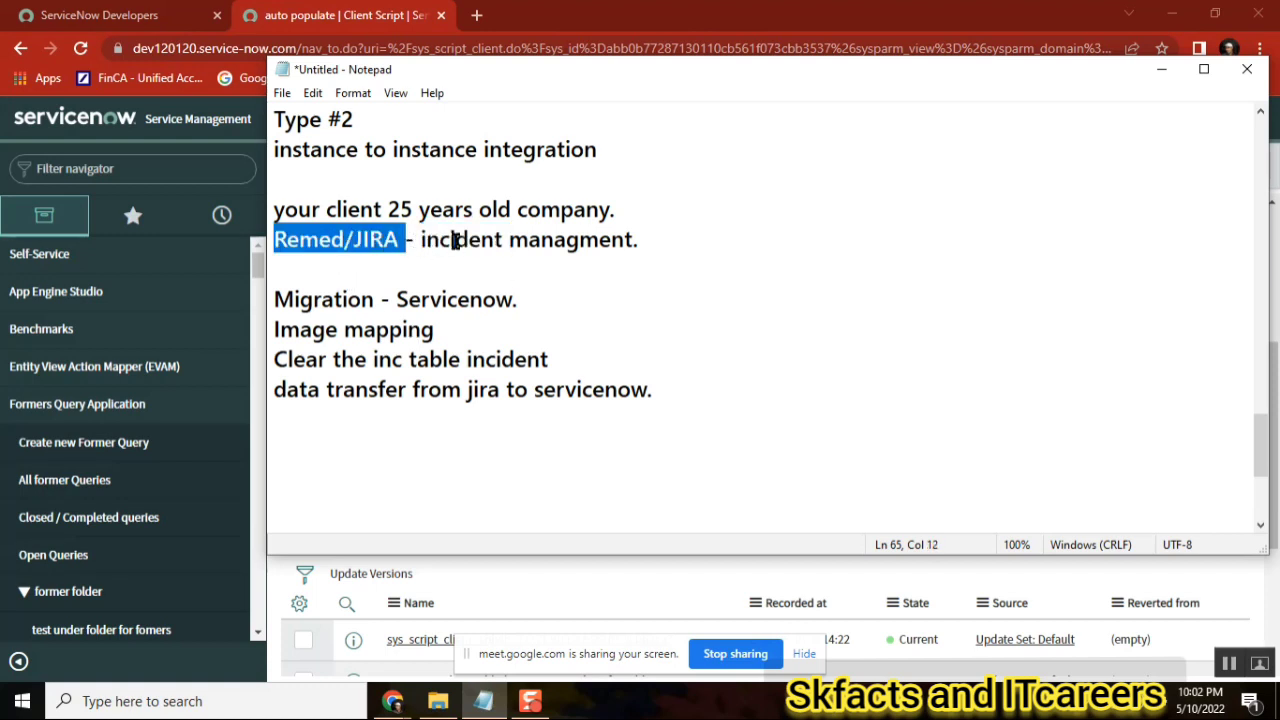
pyautogui.click(413, 240)
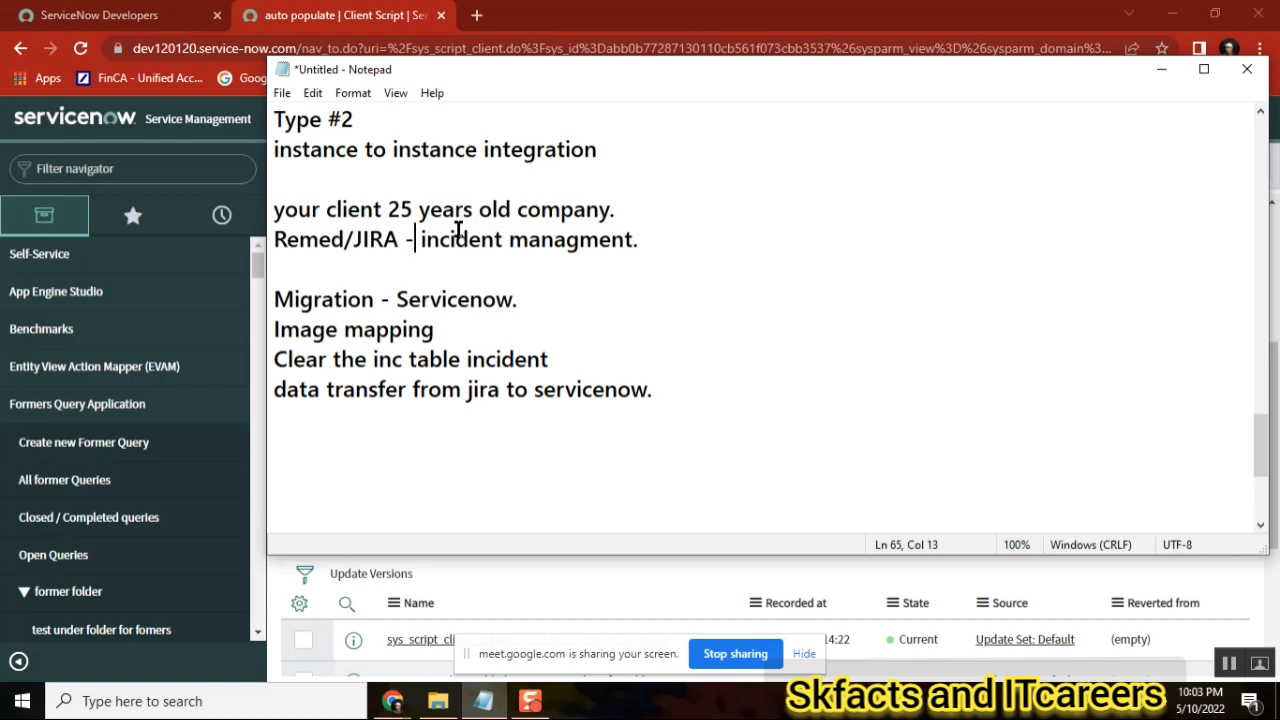
# Add the step 'platform sync to maintain the same data' and select the migration steps from Image mapping
pyautogui.click(682, 392)
pyautogui.press('Return')
pyautogui.write('platform s')
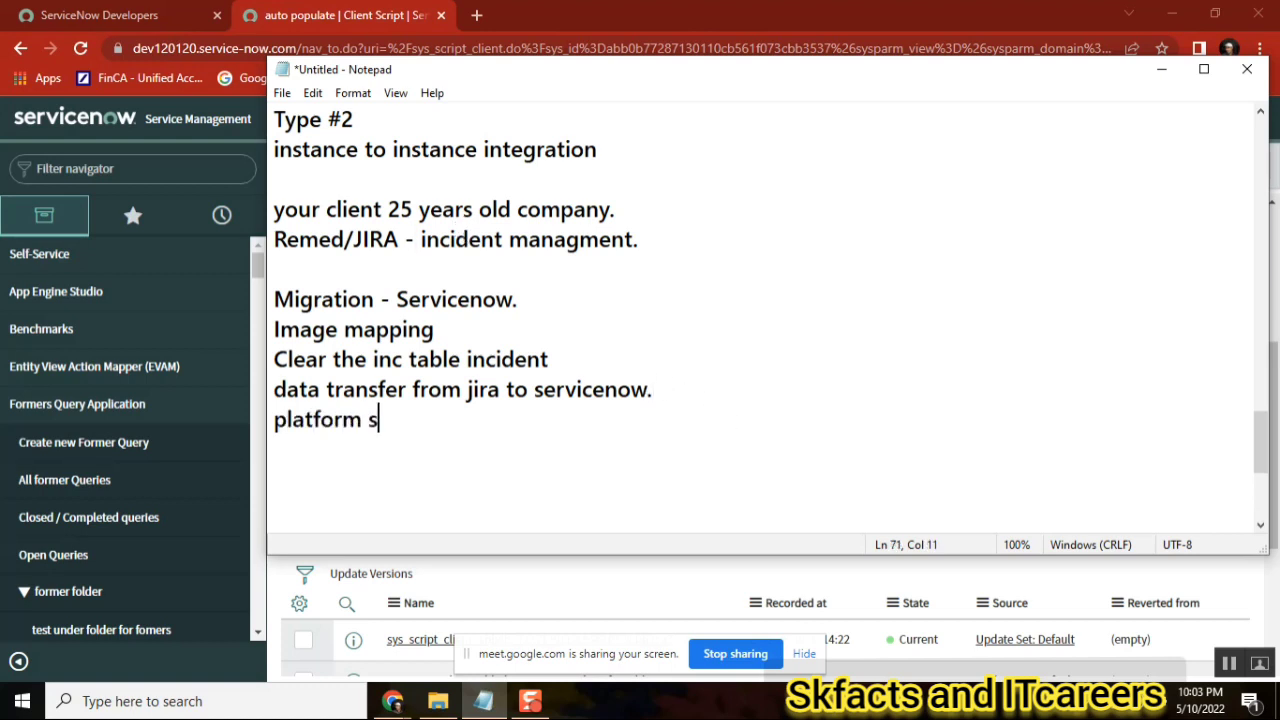
pyautogui.write('ync to mai')
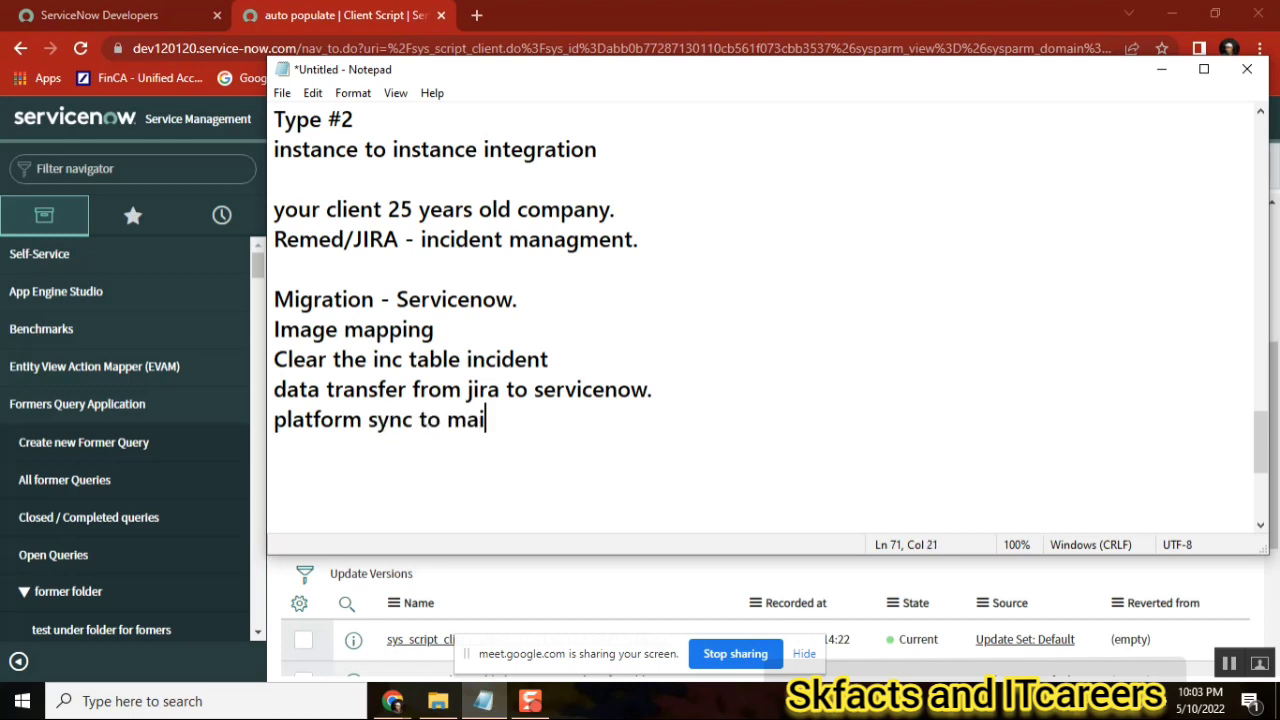
pyautogui.write('ntain the s')
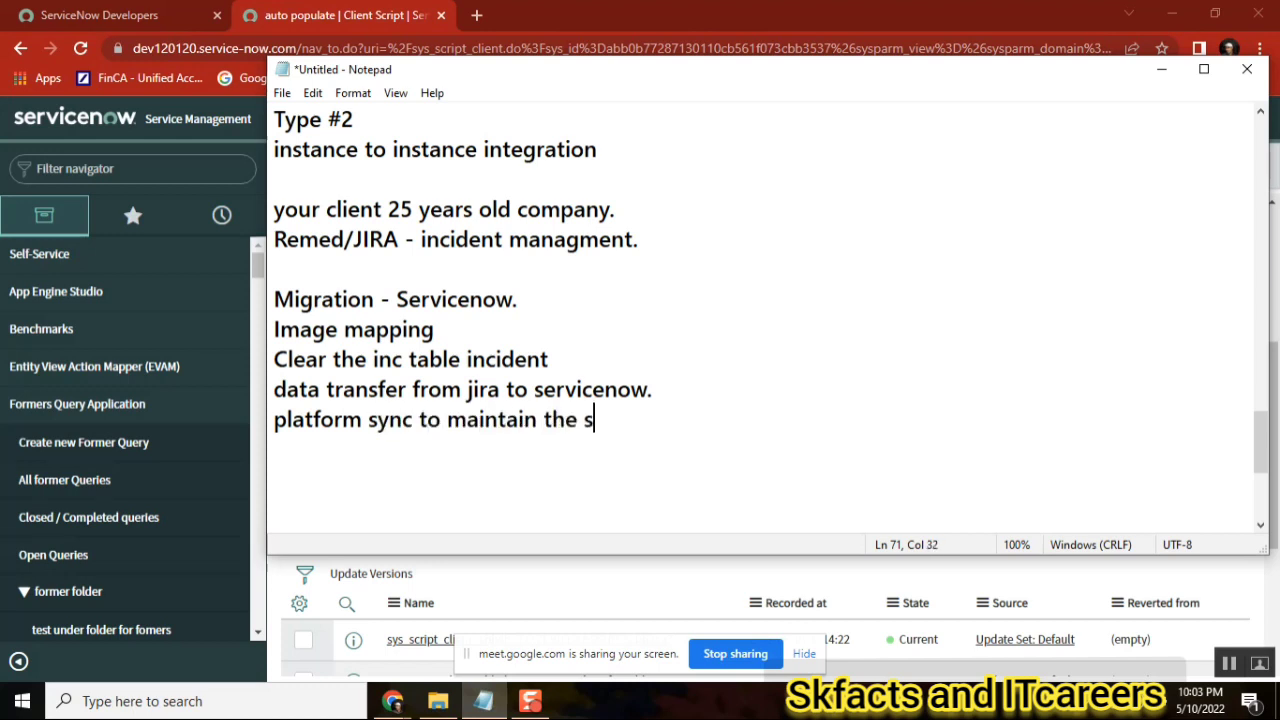
pyautogui.write('ame data')
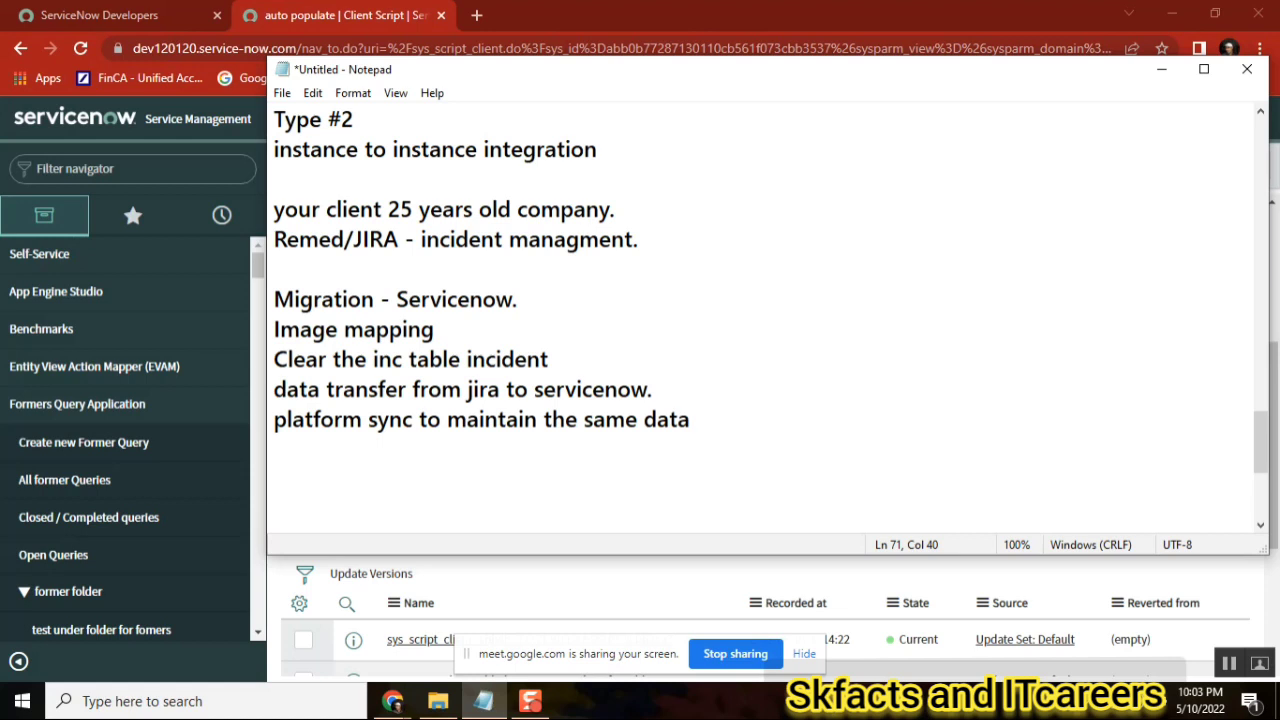
pyautogui.hotkey('shift', 'Up')
pyautogui.hotkey('shift', 'Up')
pyautogui.hotkey('shift', 'Up')
pyautogui.hotkey('shift', 'Up')
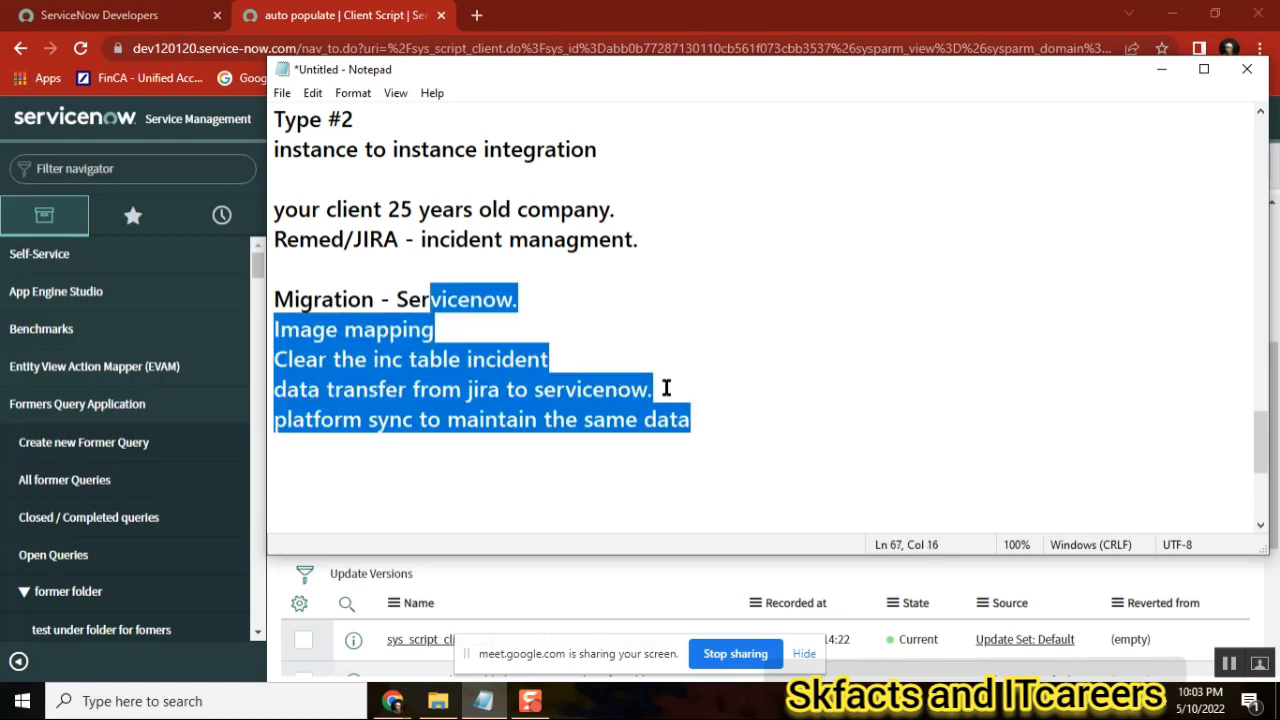
pyautogui.hotkey('shift', 'Down')
pyautogui.hotkey('shift', 'Home')
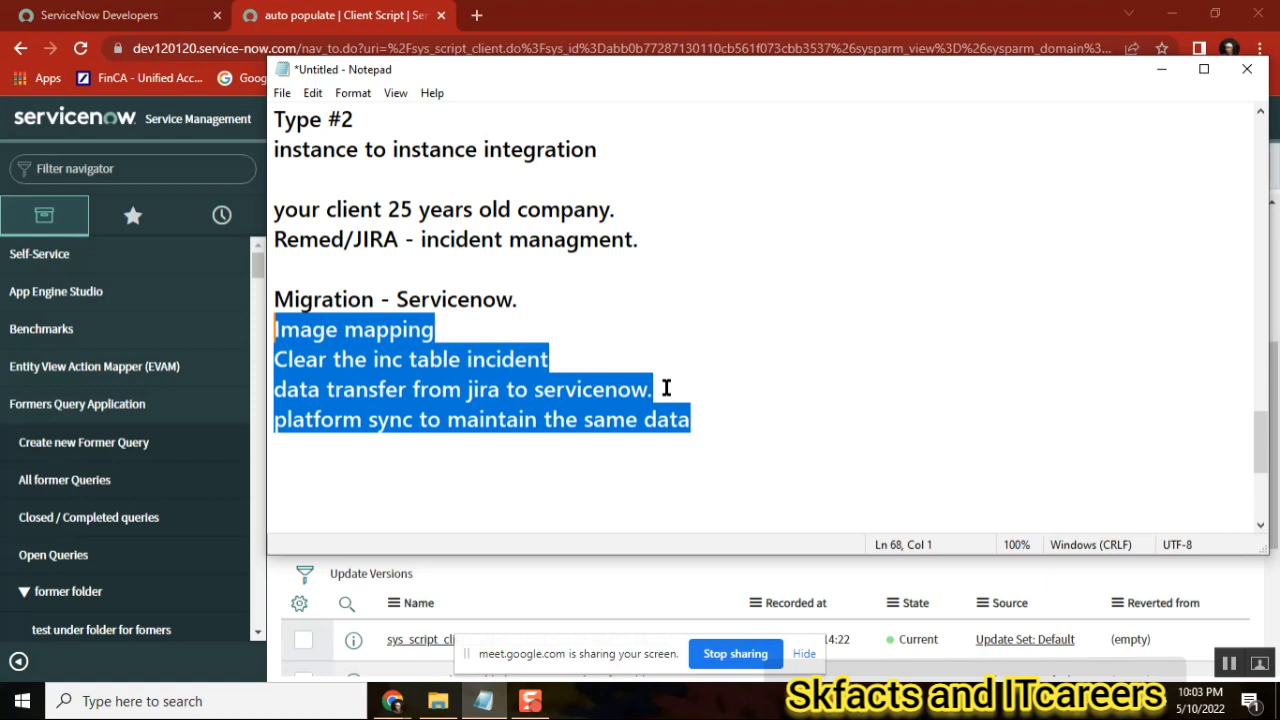
pyautogui.click(437, 329)
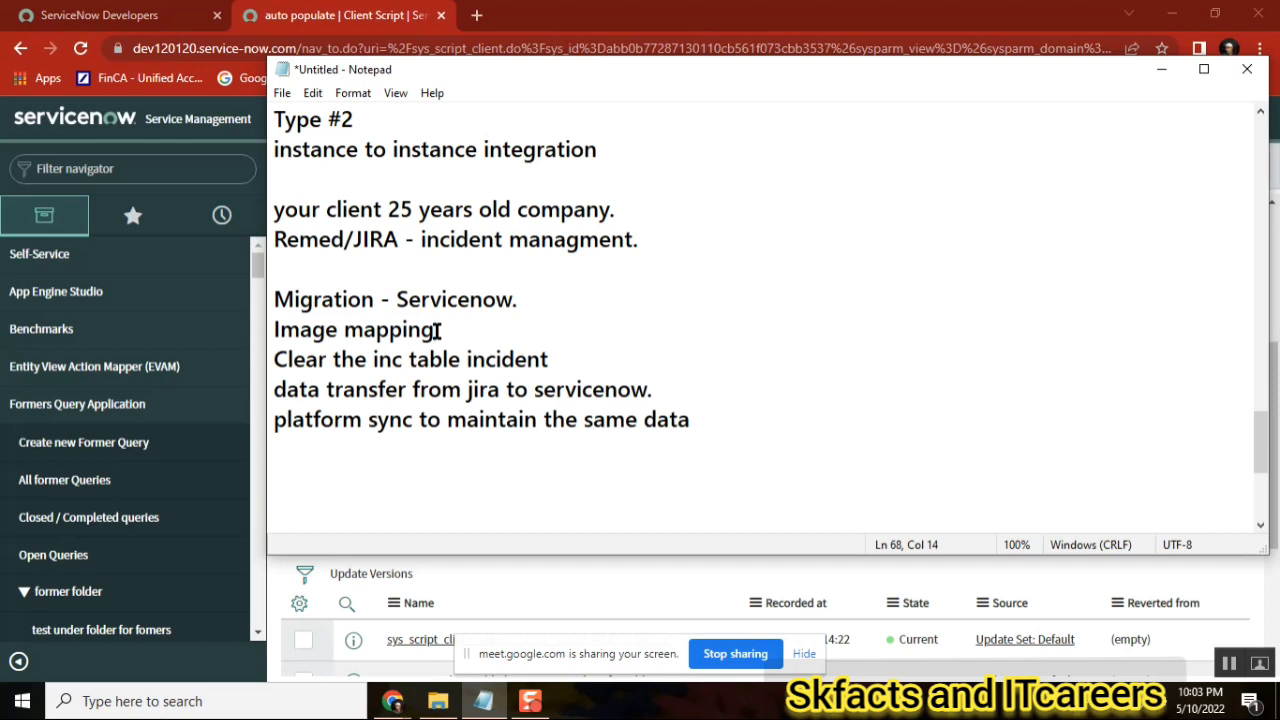
pyautogui.doubleClick(380, 238)
pyautogui.doubleClick(380, 238)
pyautogui.click(380, 238)
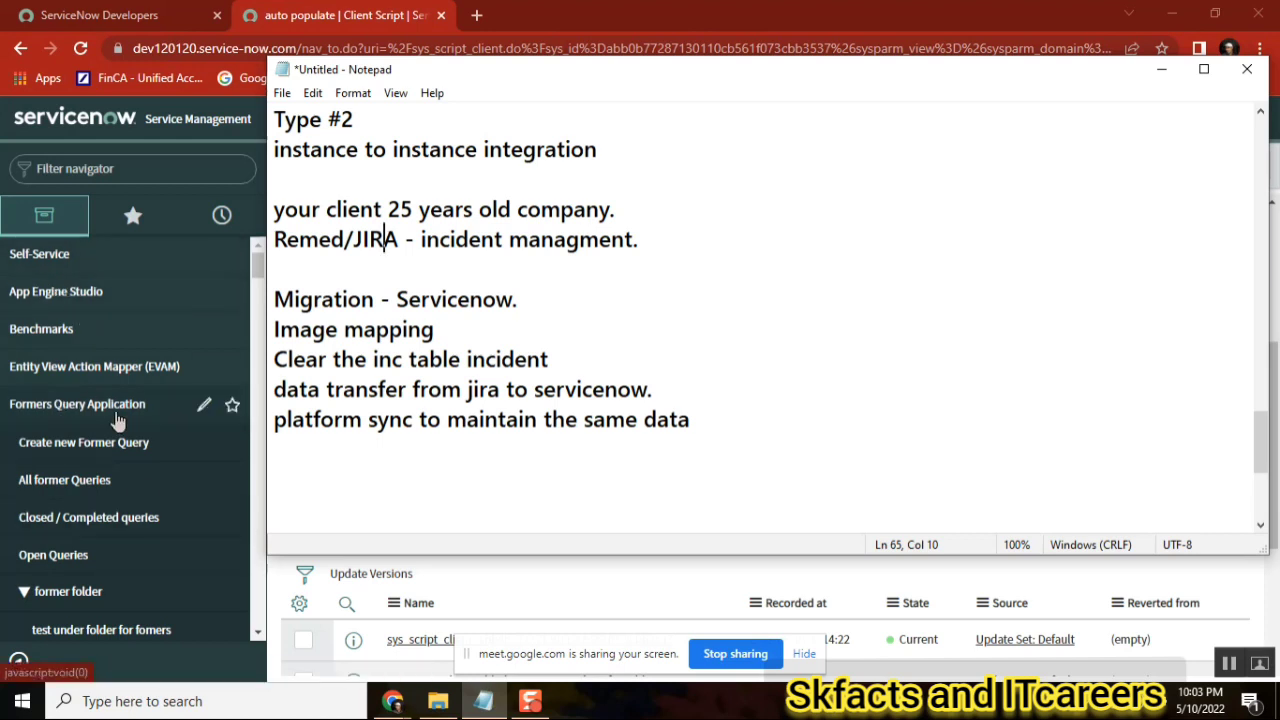
pyautogui.doubleClick(385, 245)
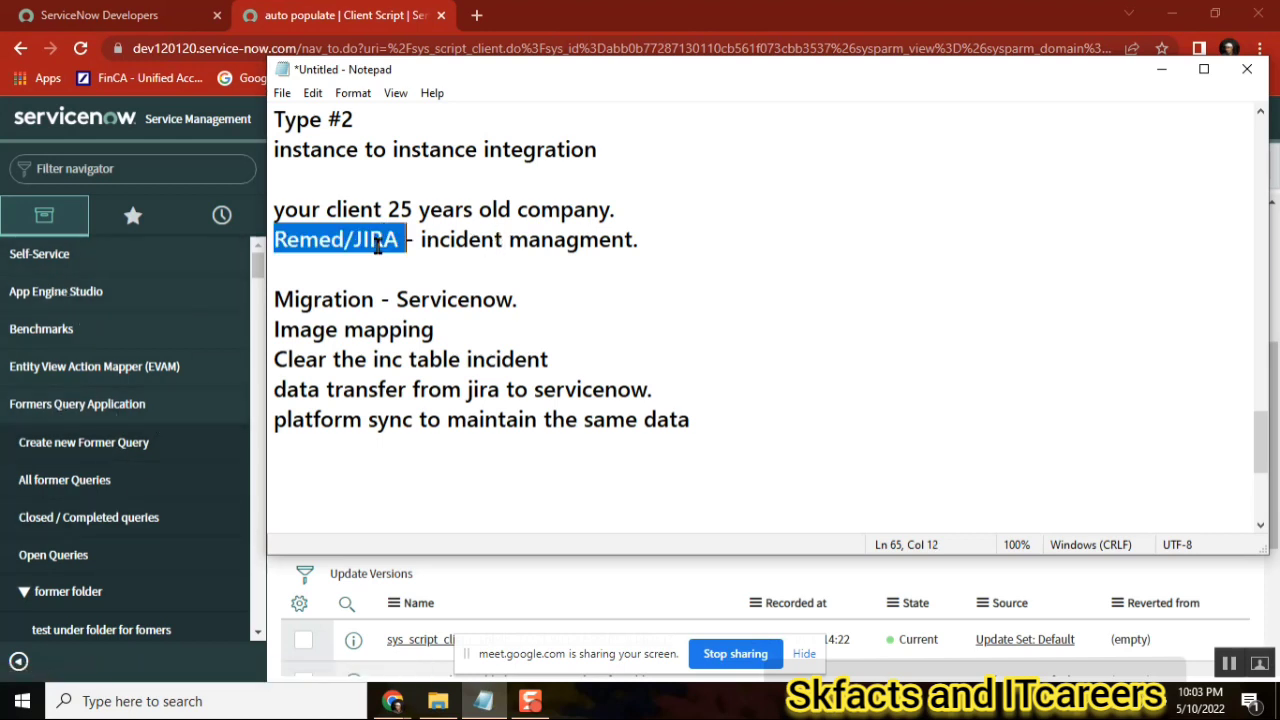
pyautogui.doubleClick(440, 243)
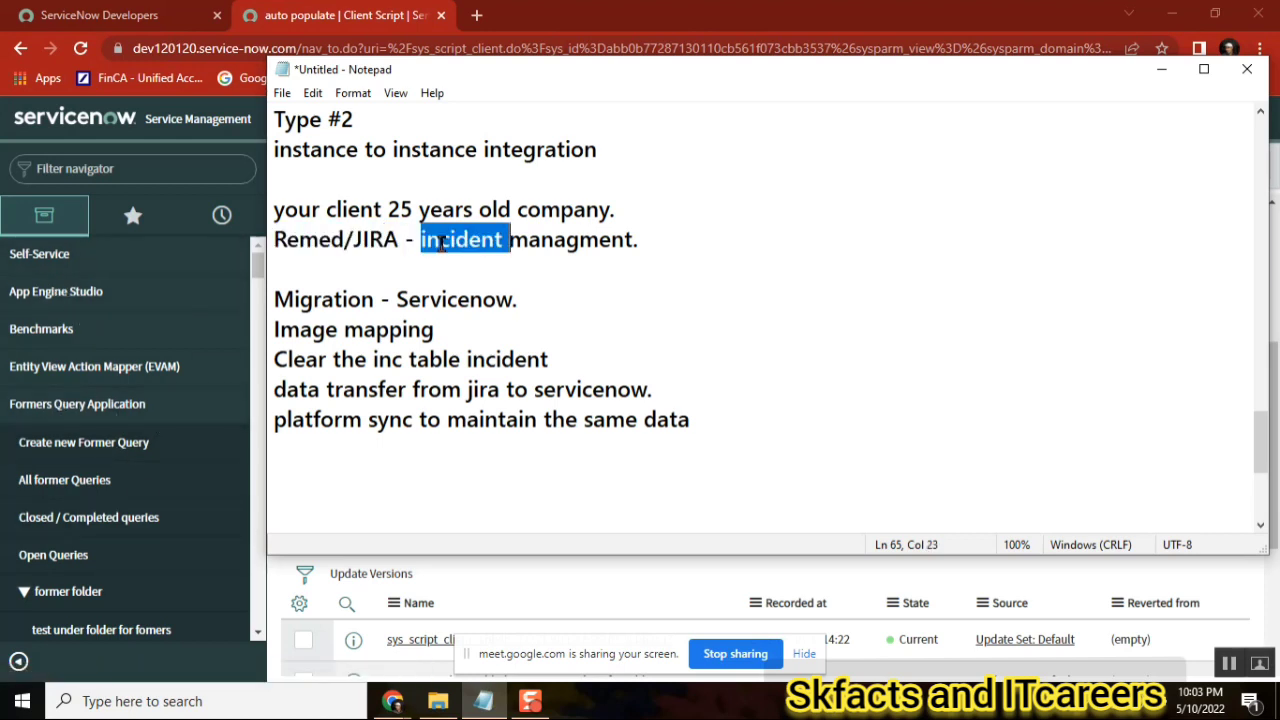
pyautogui.doubleClick(357, 246)
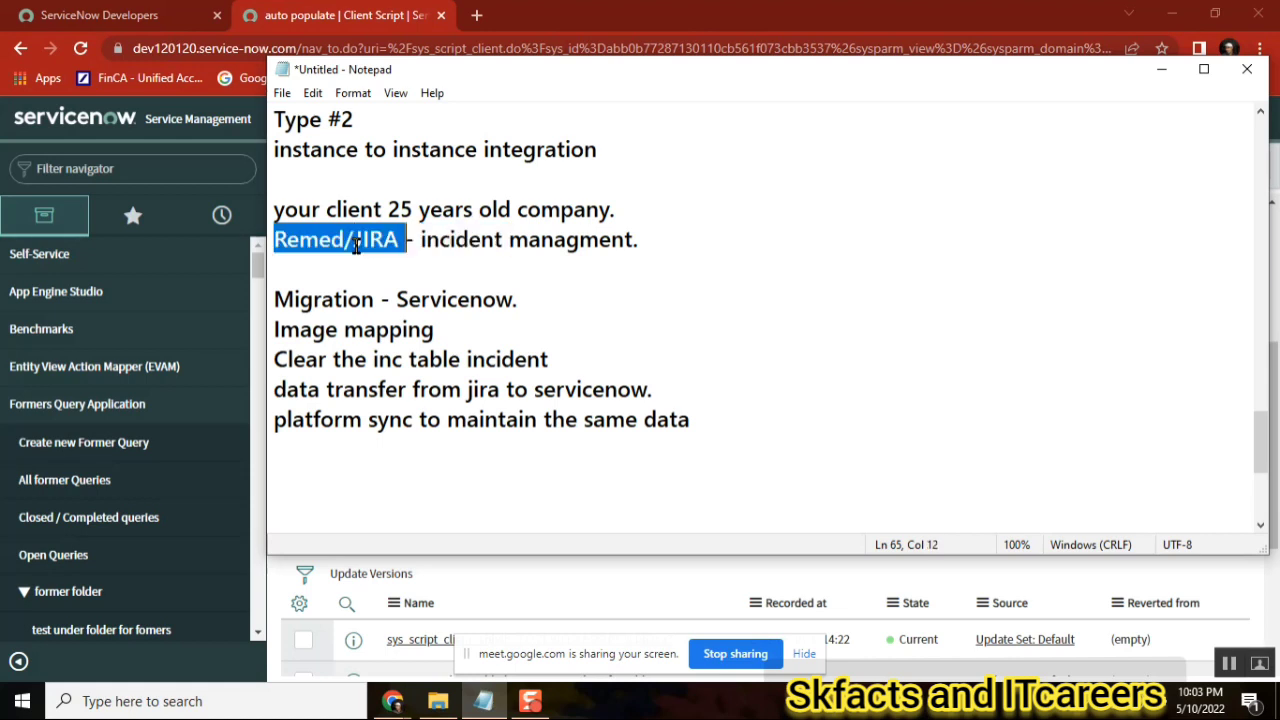
pyautogui.doubleClick(380, 240)
pyautogui.doubleClick(490, 150)
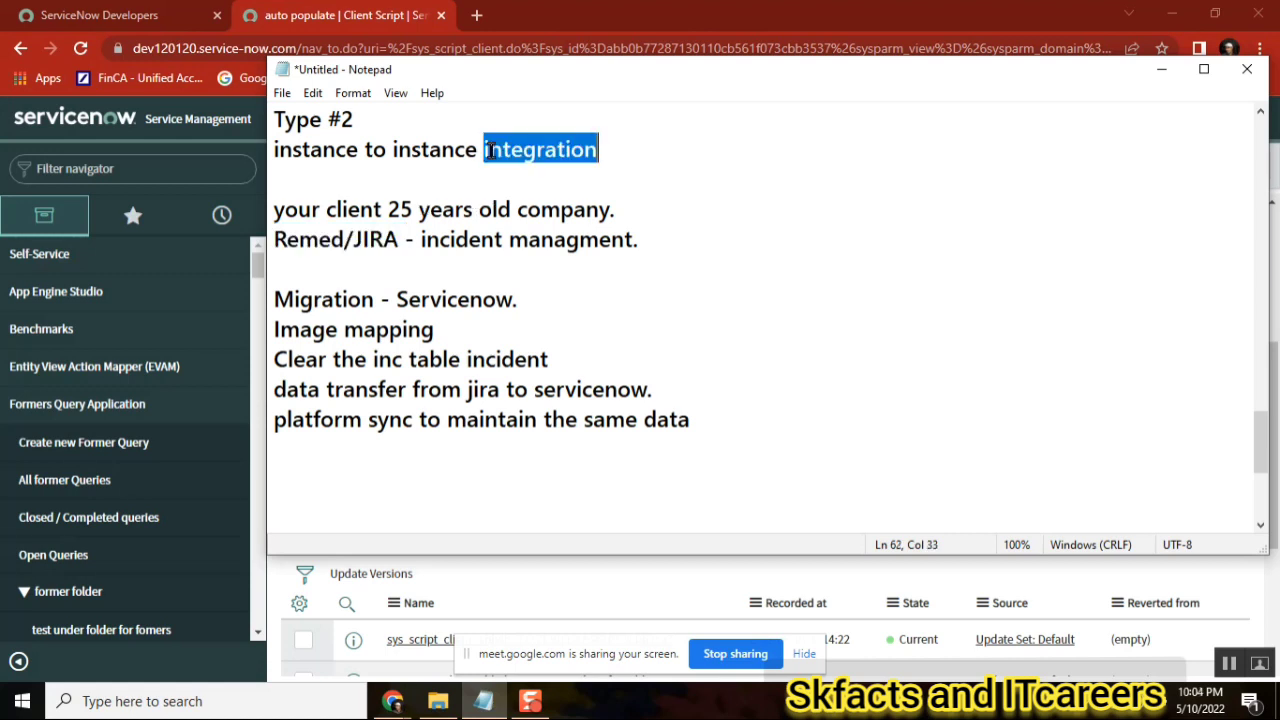
pyautogui.click(371, 240)
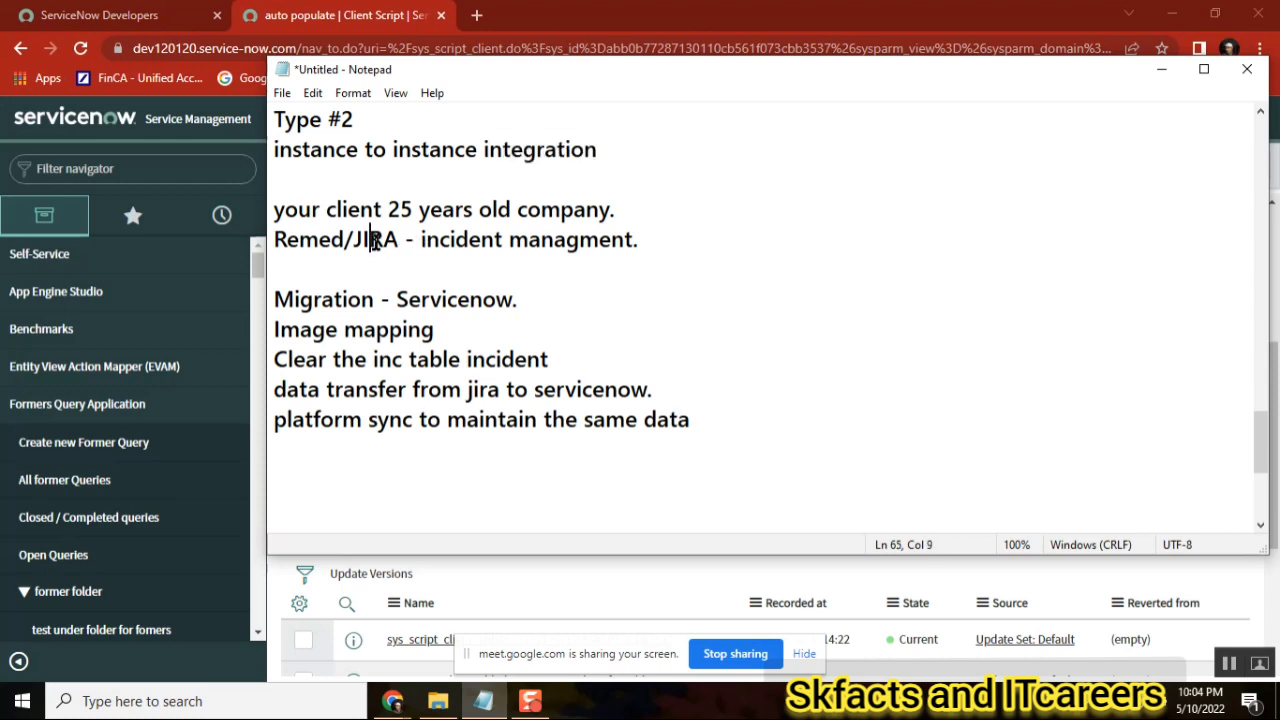
pyautogui.doubleClick(375, 241)
pyautogui.doubleClick(465, 303)
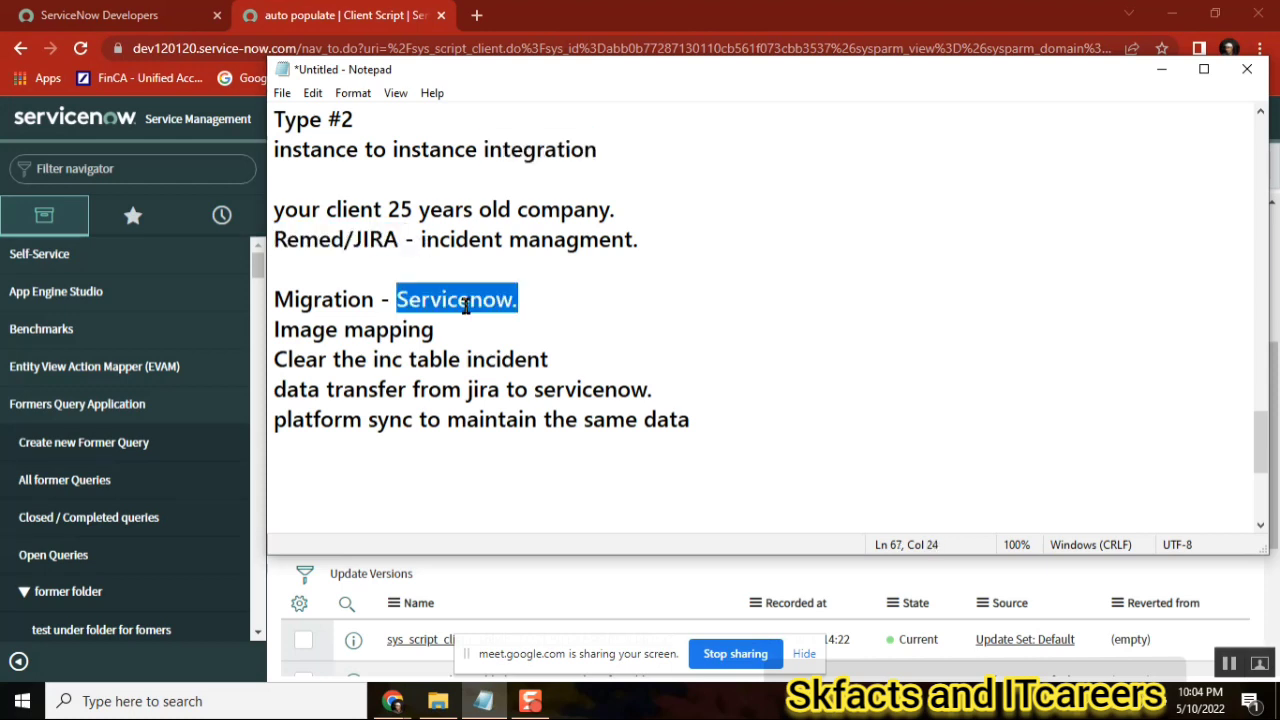
pyautogui.doubleClick(371, 241)
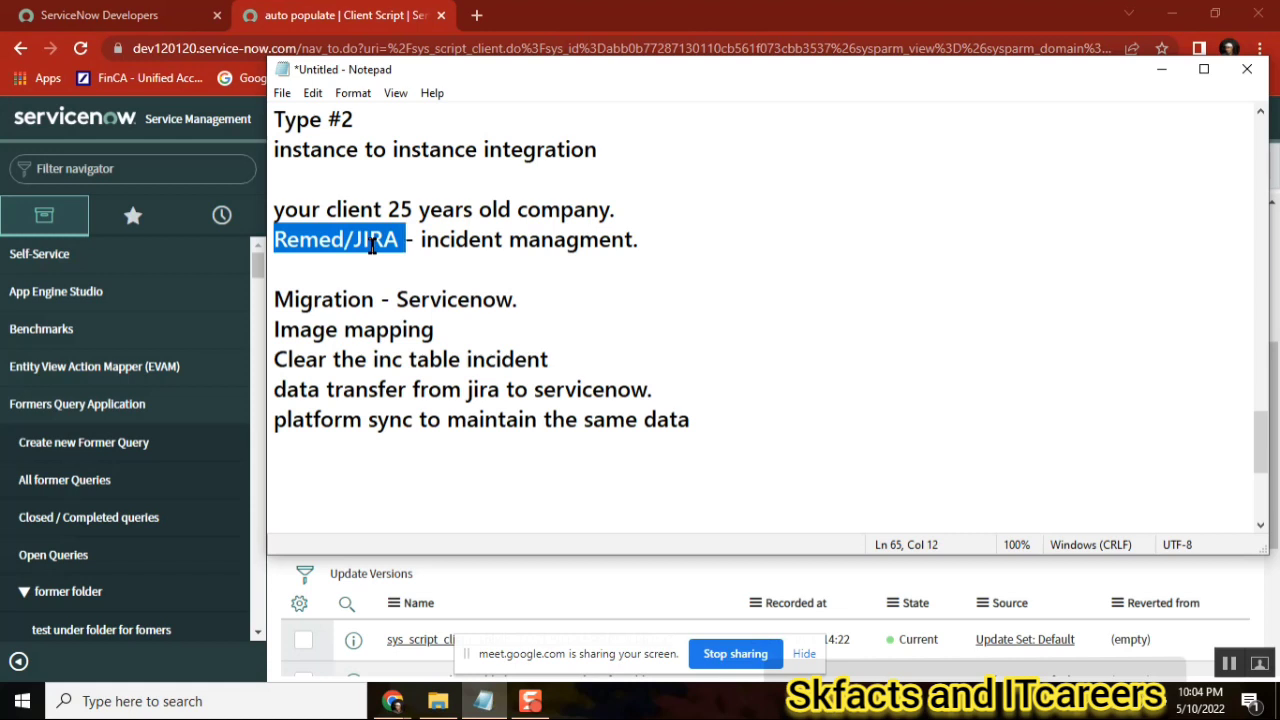
pyautogui.doubleClick(479, 297)
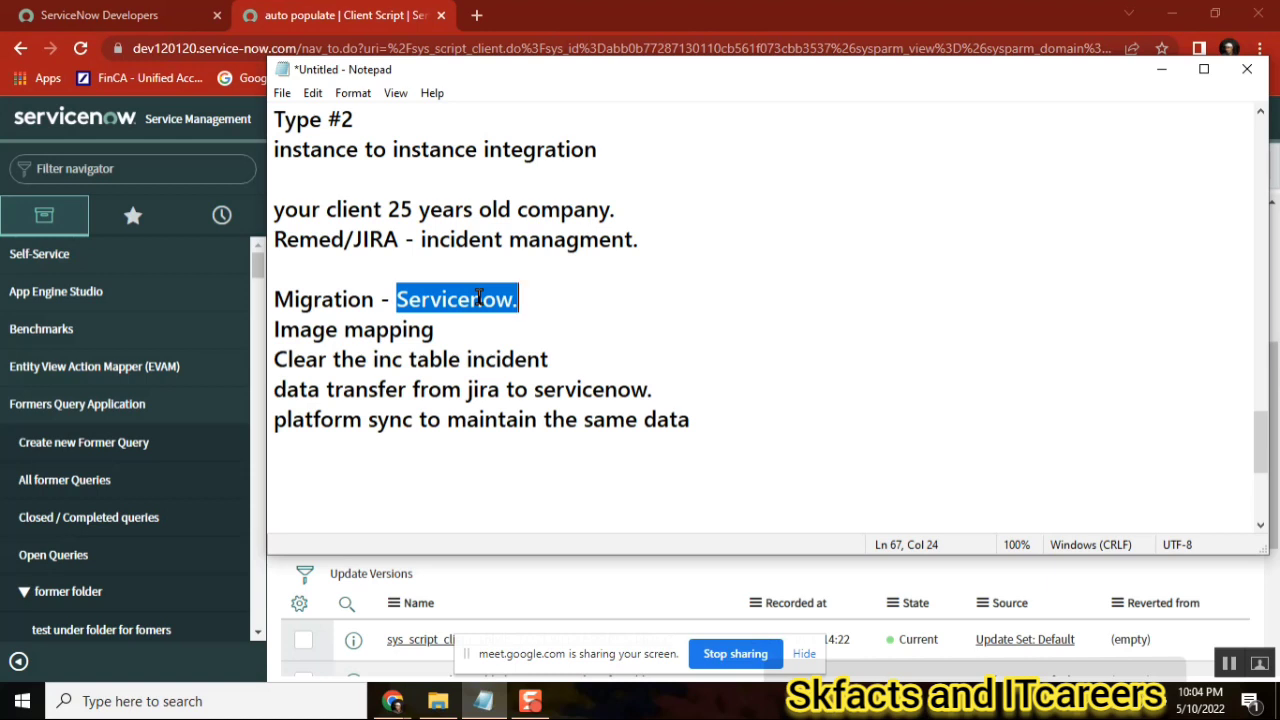
pyautogui.click(370, 239)
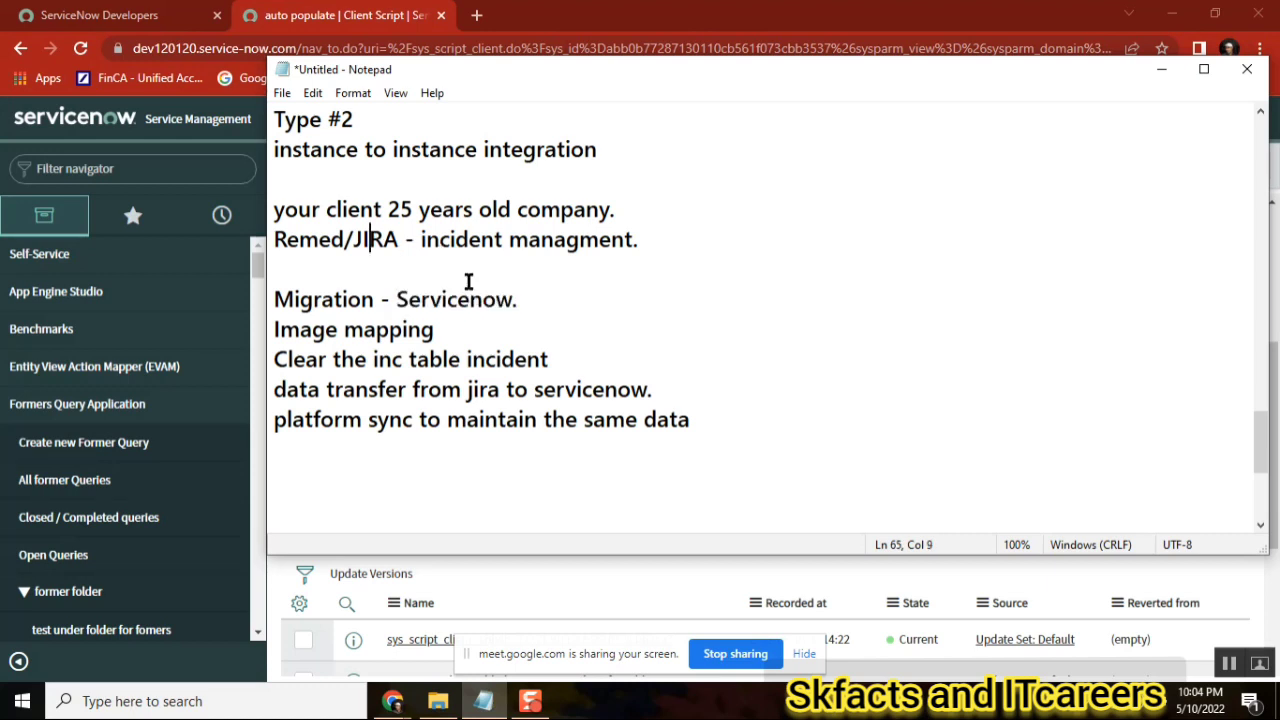
pyautogui.doubleClick(461, 316)
pyautogui.doubleClick(453, 299)
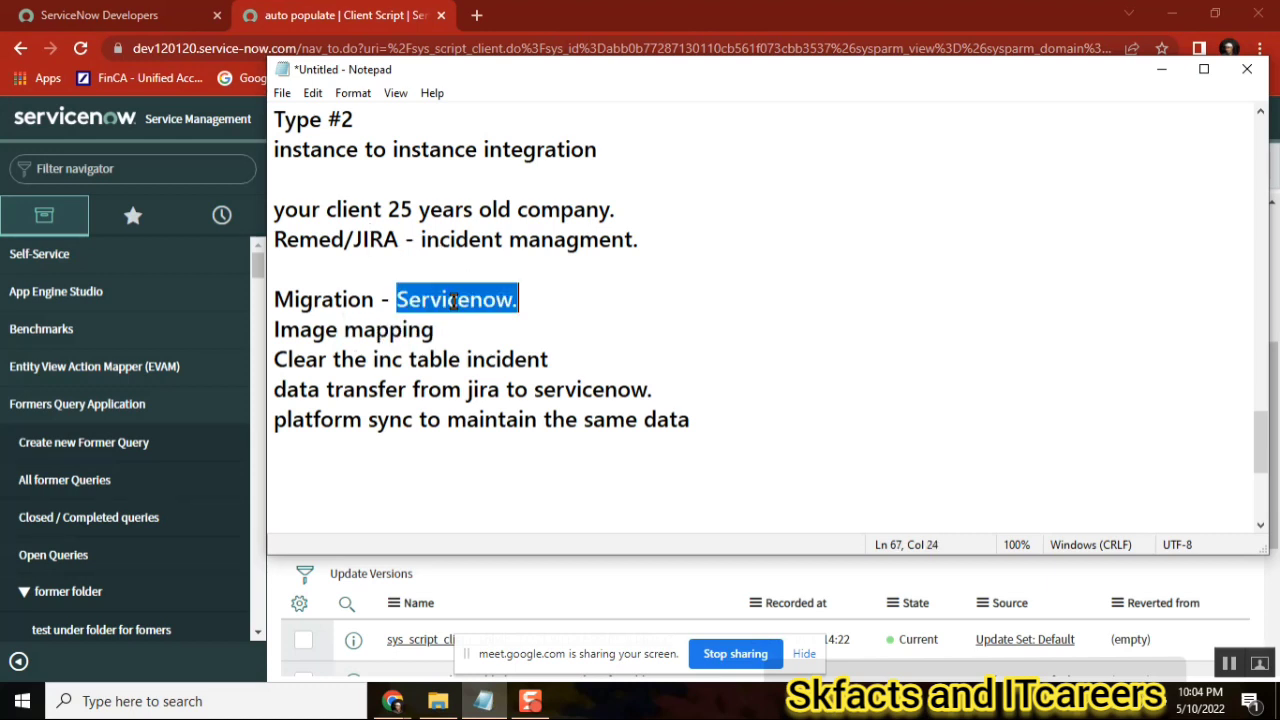
pyautogui.doubleClick(367, 241)
pyautogui.doubleClick(471, 302)
pyautogui.doubleClick(372, 242)
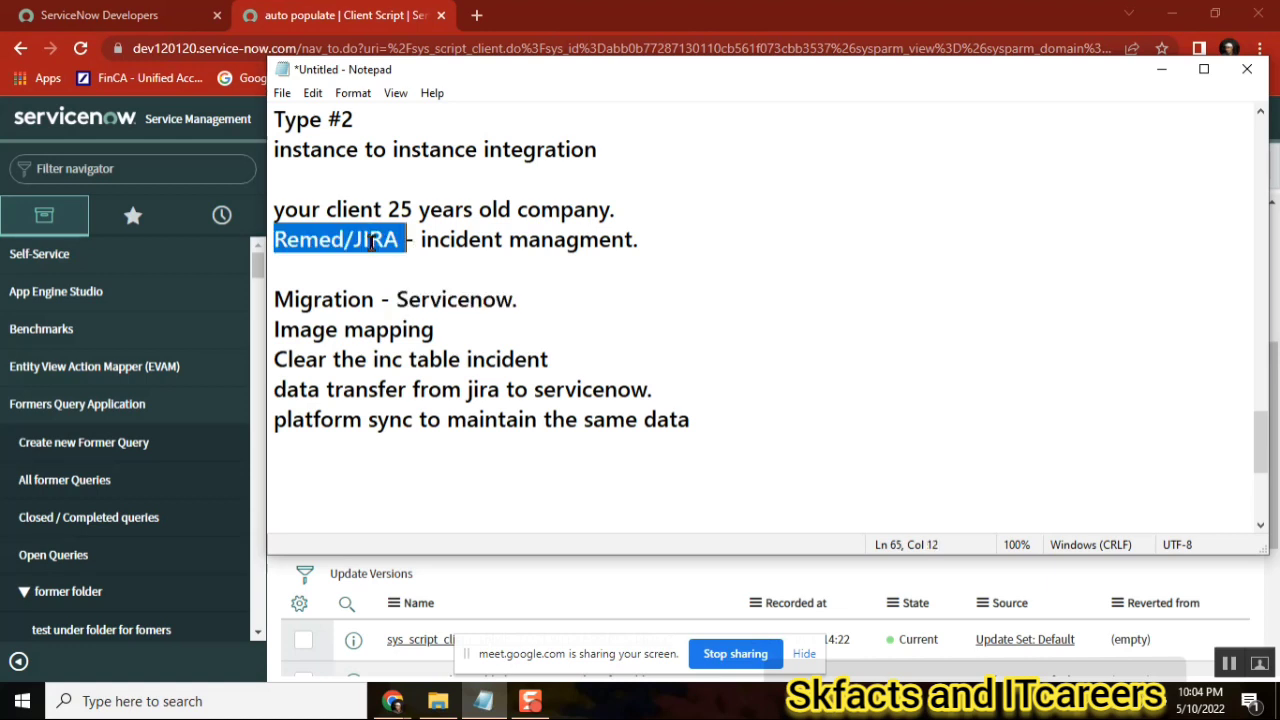
pyautogui.doubleClick(443, 302)
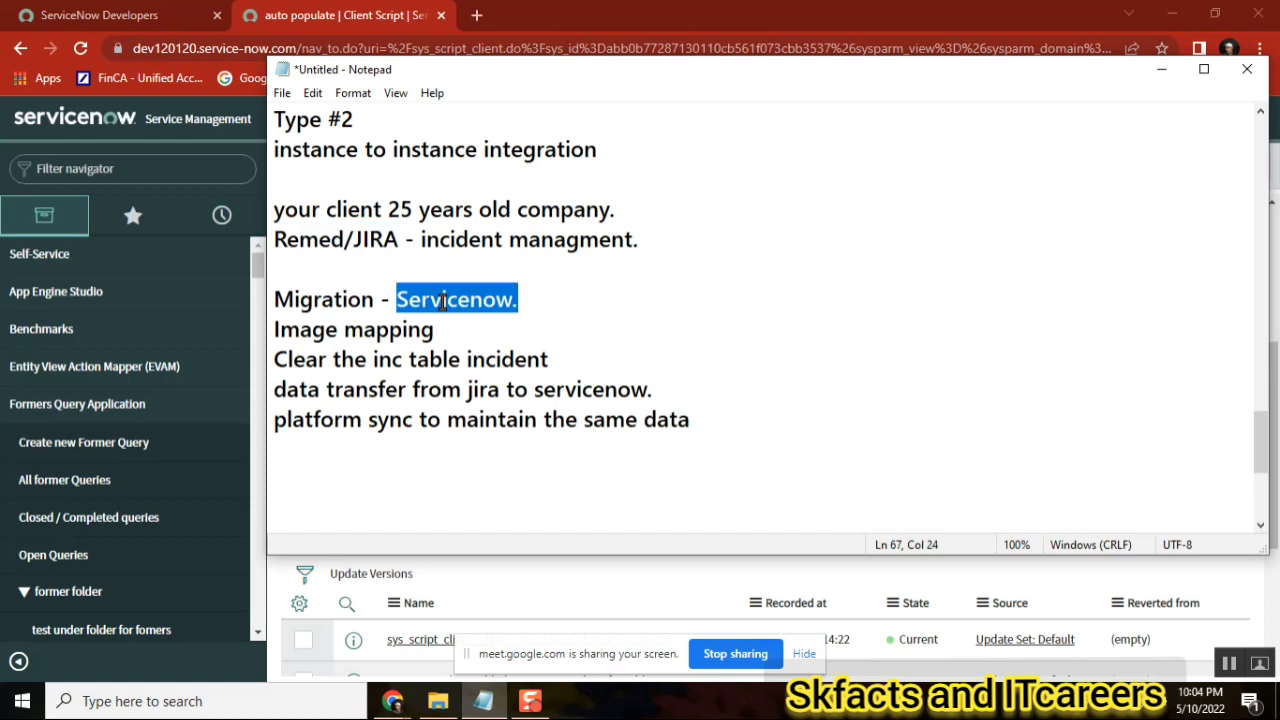
pyautogui.doubleClick(313, 332)
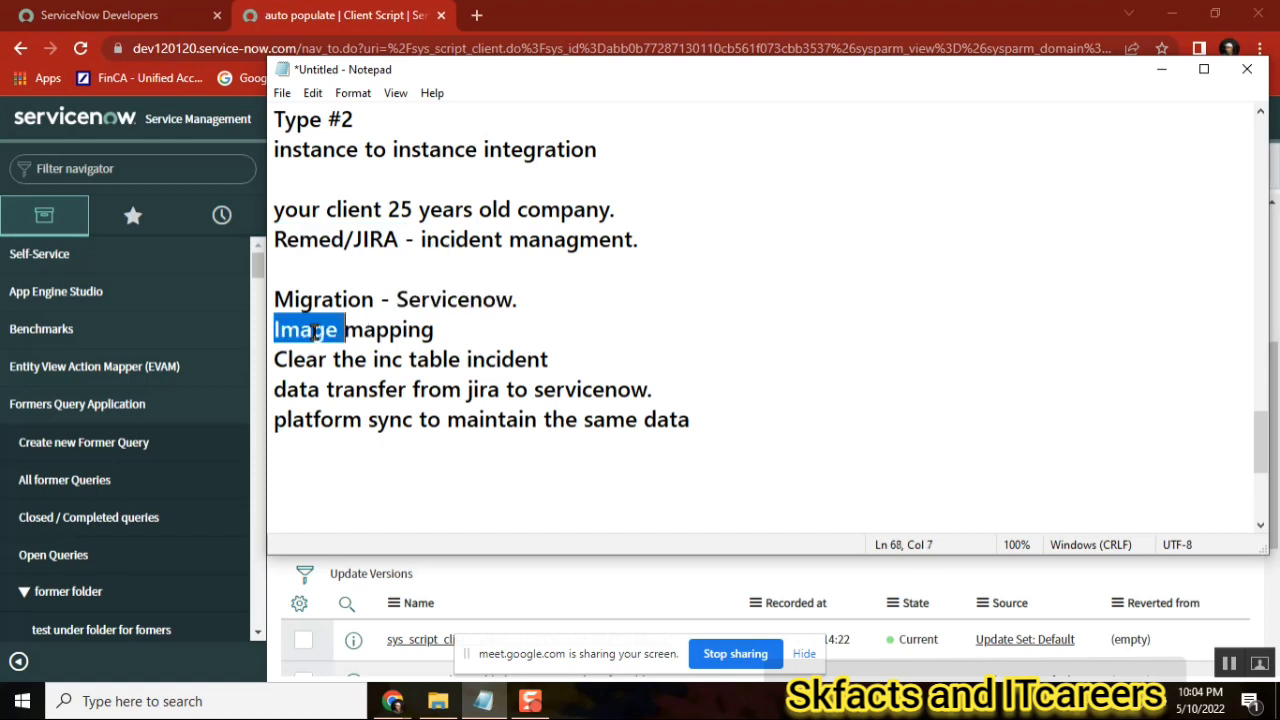
pyautogui.doubleClick(377, 238)
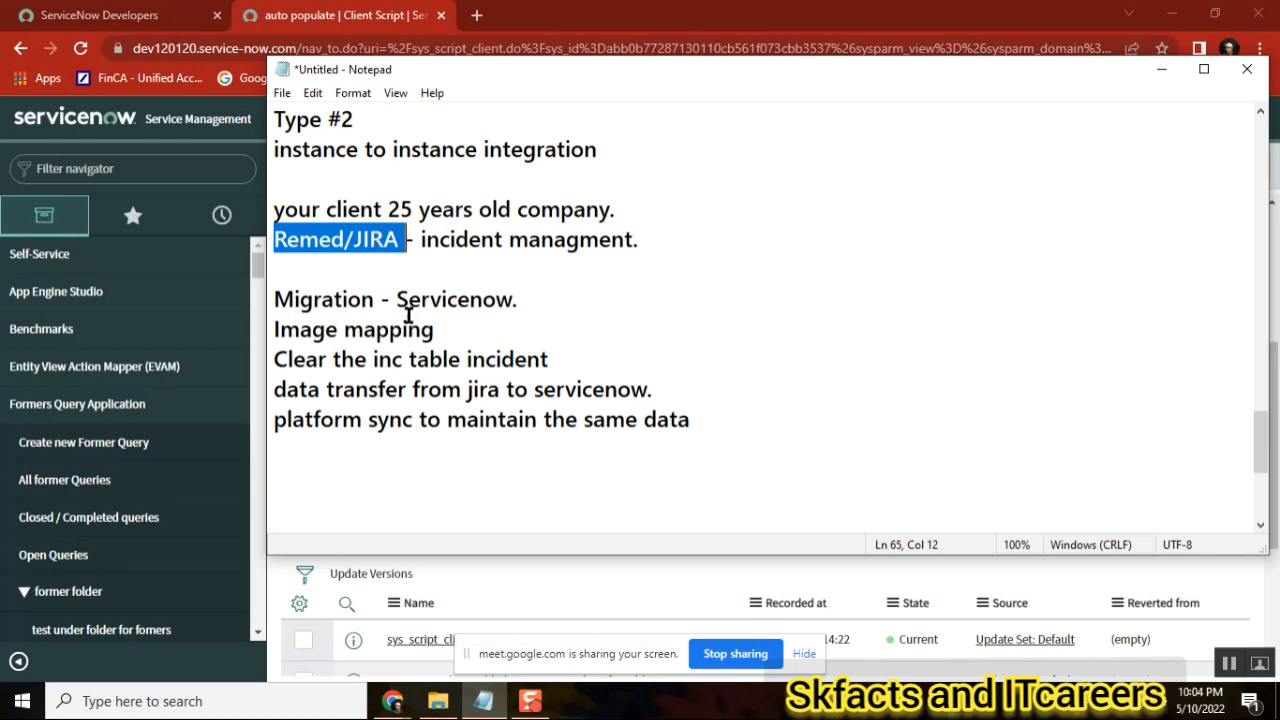
pyautogui.doubleClick(473, 318)
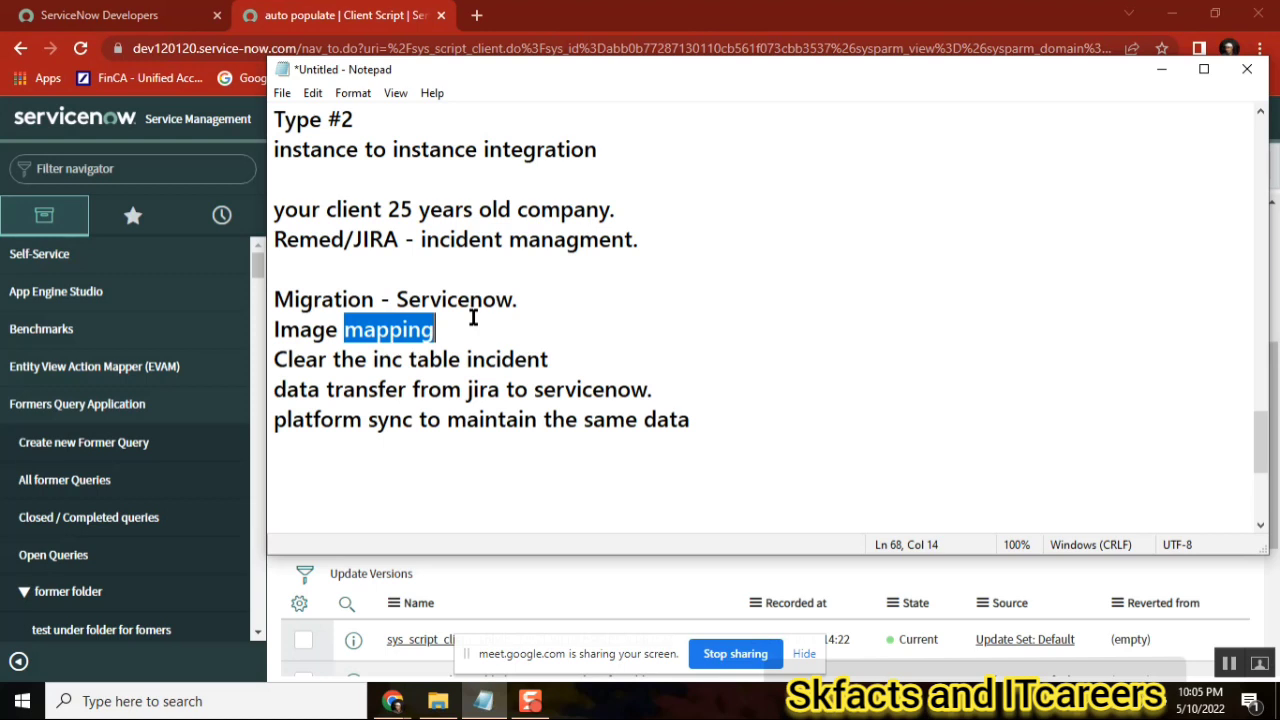
pyautogui.click(572, 338)
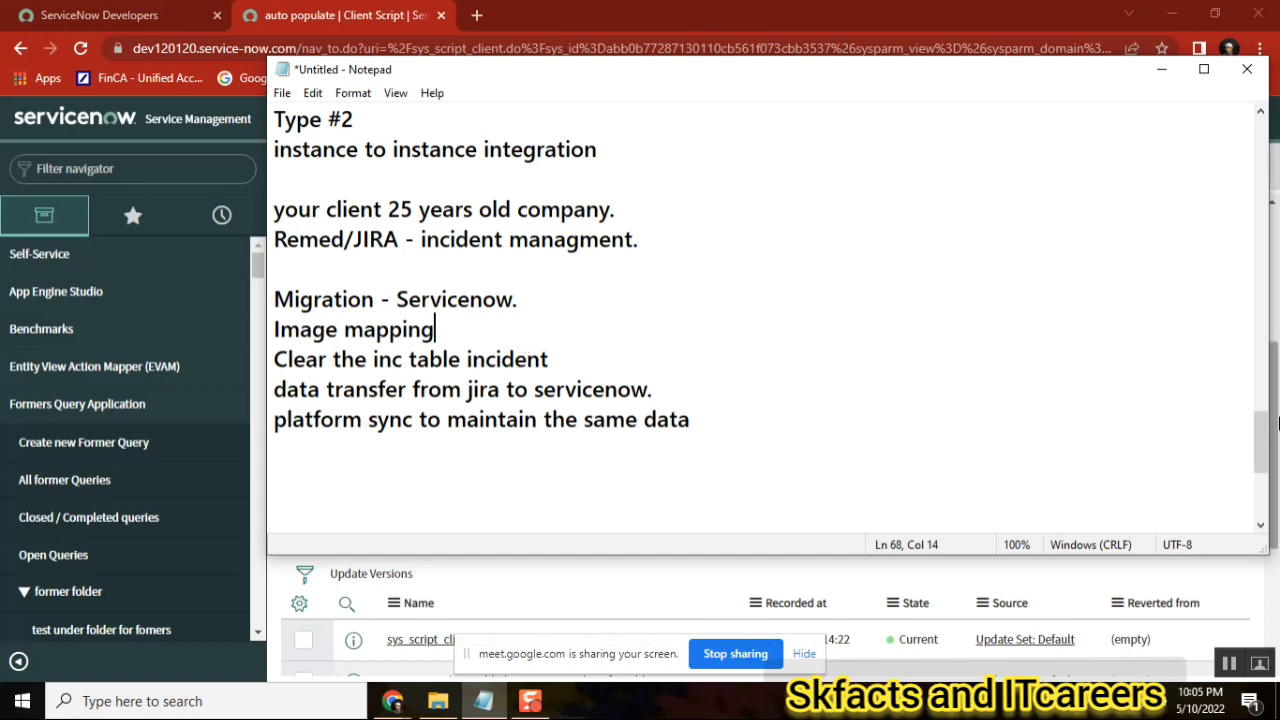
pyautogui.moveTo(1268, 452); pyautogui.dragTo(1266, 432)
pyautogui.scroll(-2, 1266, 432)
pyautogui.moveTo(447, 268); pyautogui.dragTo(274, 265)
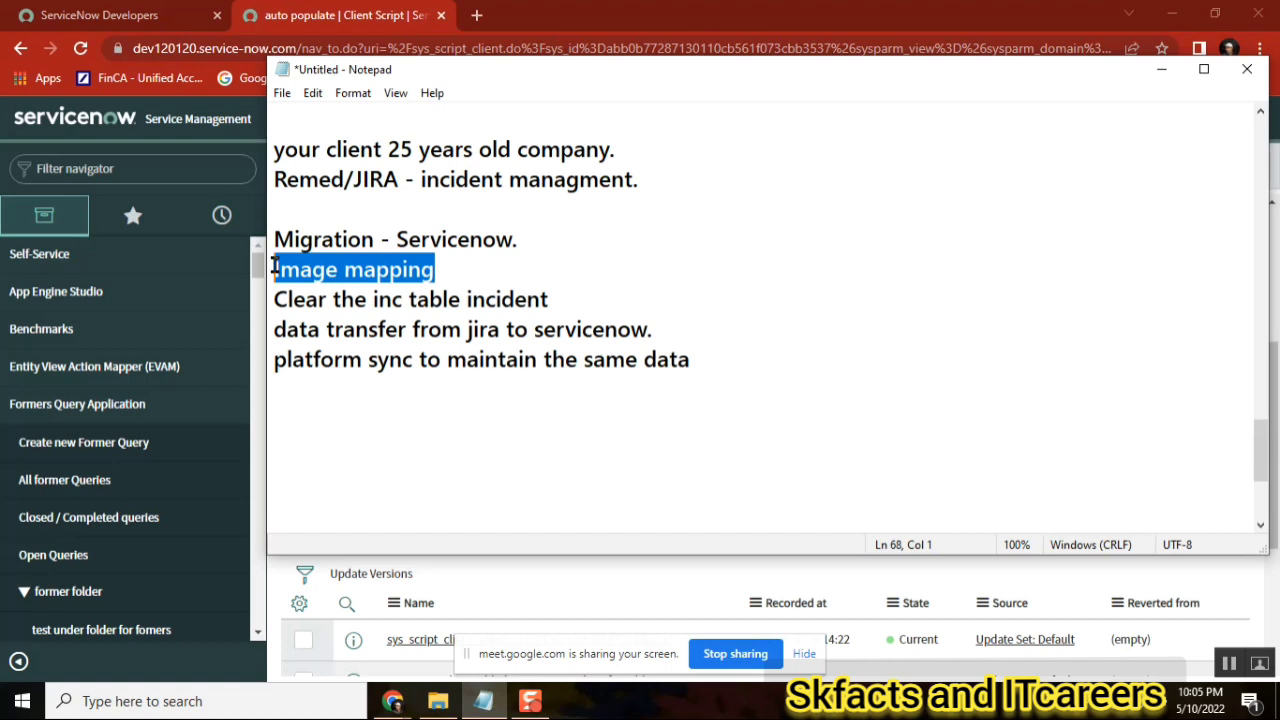
pyautogui.click(585, 306)
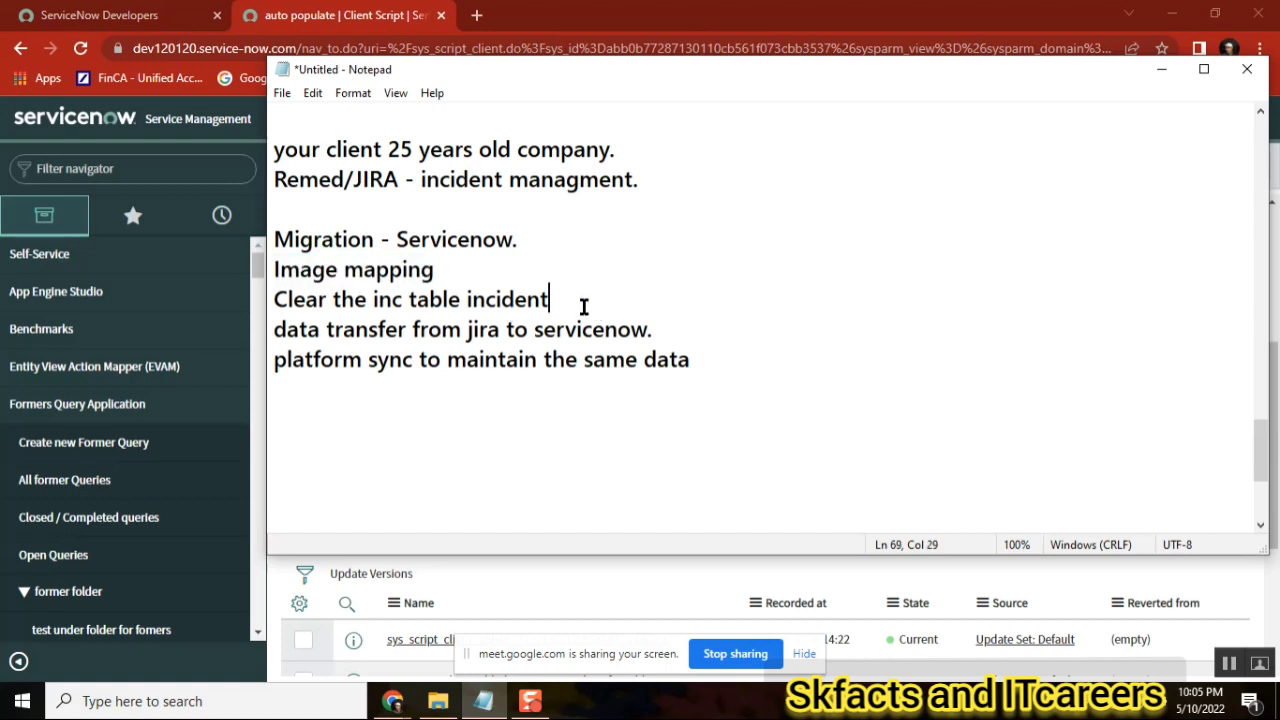
# Search the ServiceNow navigator for 'tables' and open the Tables list in a new tab
pyautogui.click(108, 168)
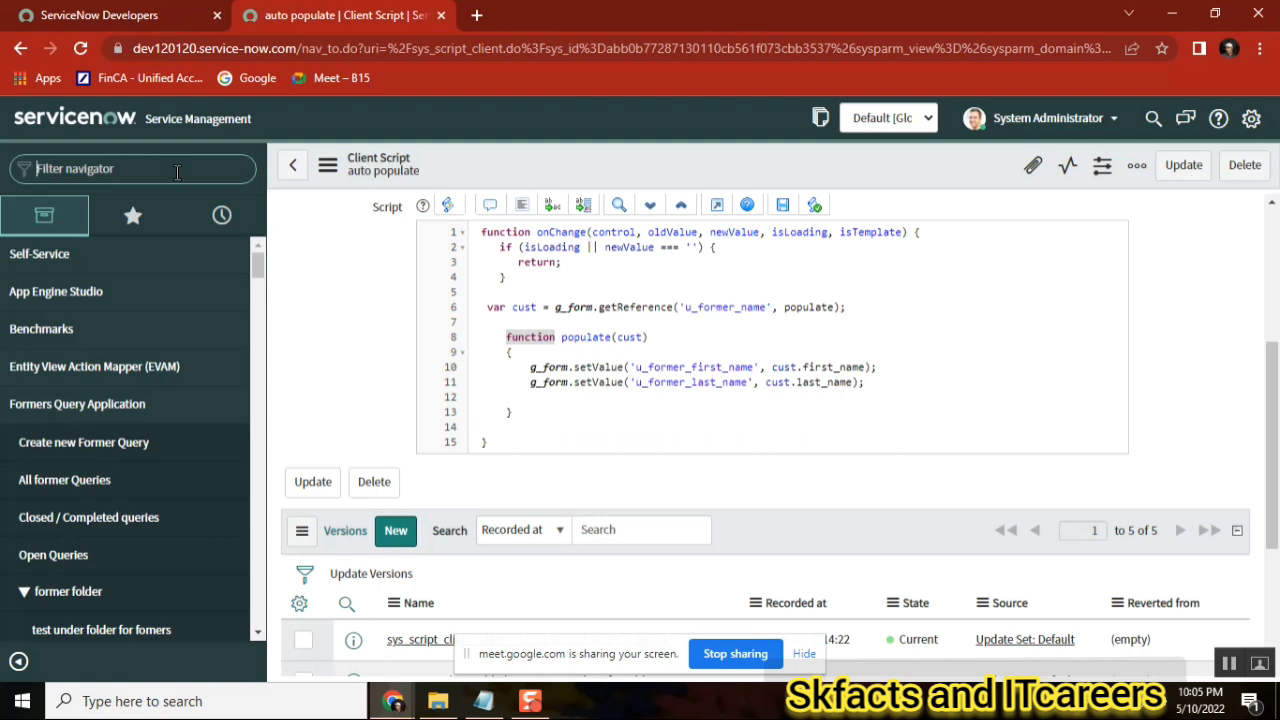
pyautogui.write('taable')
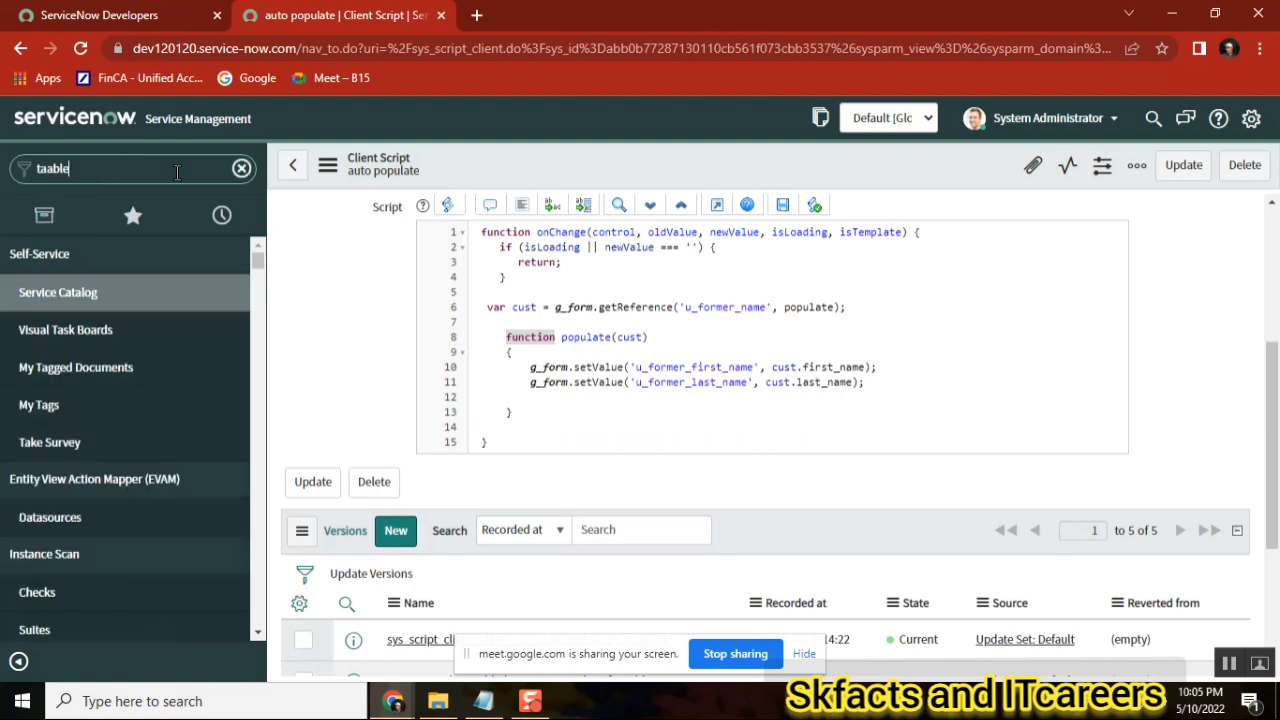
pyautogui.press('BackSpace')
pyautogui.press('BackSpace')
pyautogui.press('BackSpace')
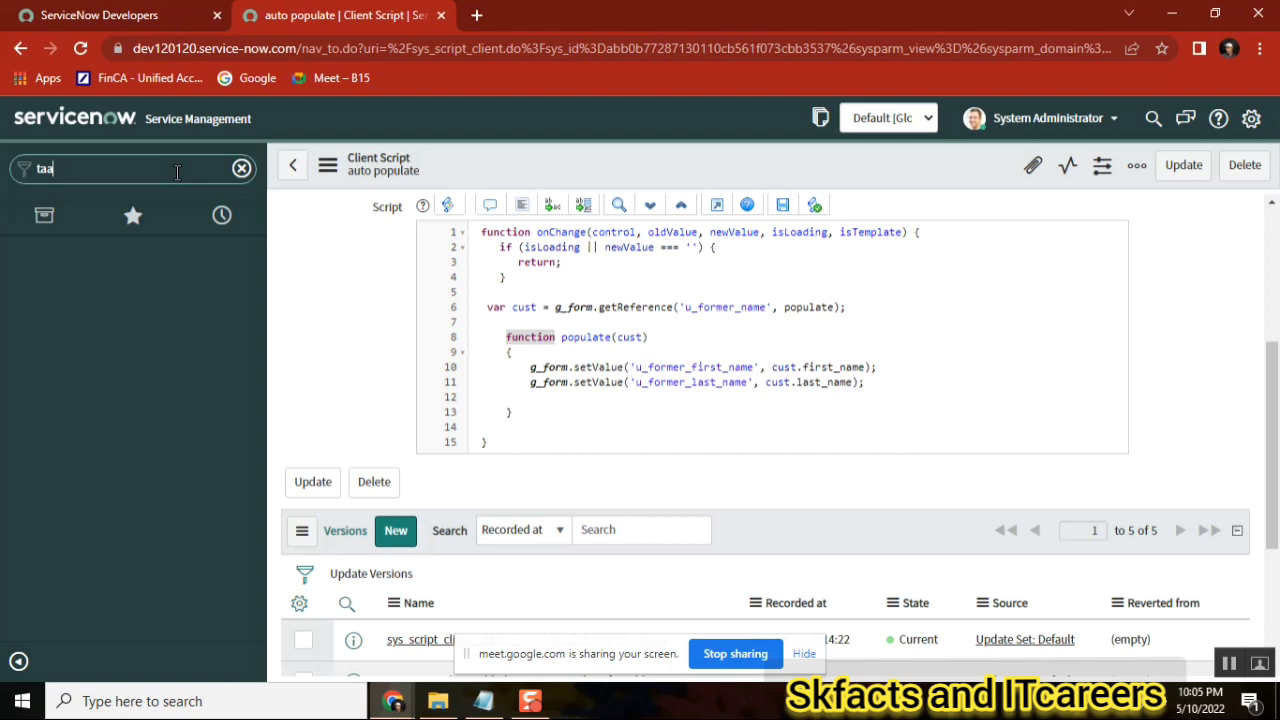
pyautogui.write('les')
pyautogui.press('BackSpace')
pyautogui.press('BackSpace')
pyautogui.press('BackSpace')
pyautogui.write('ble')
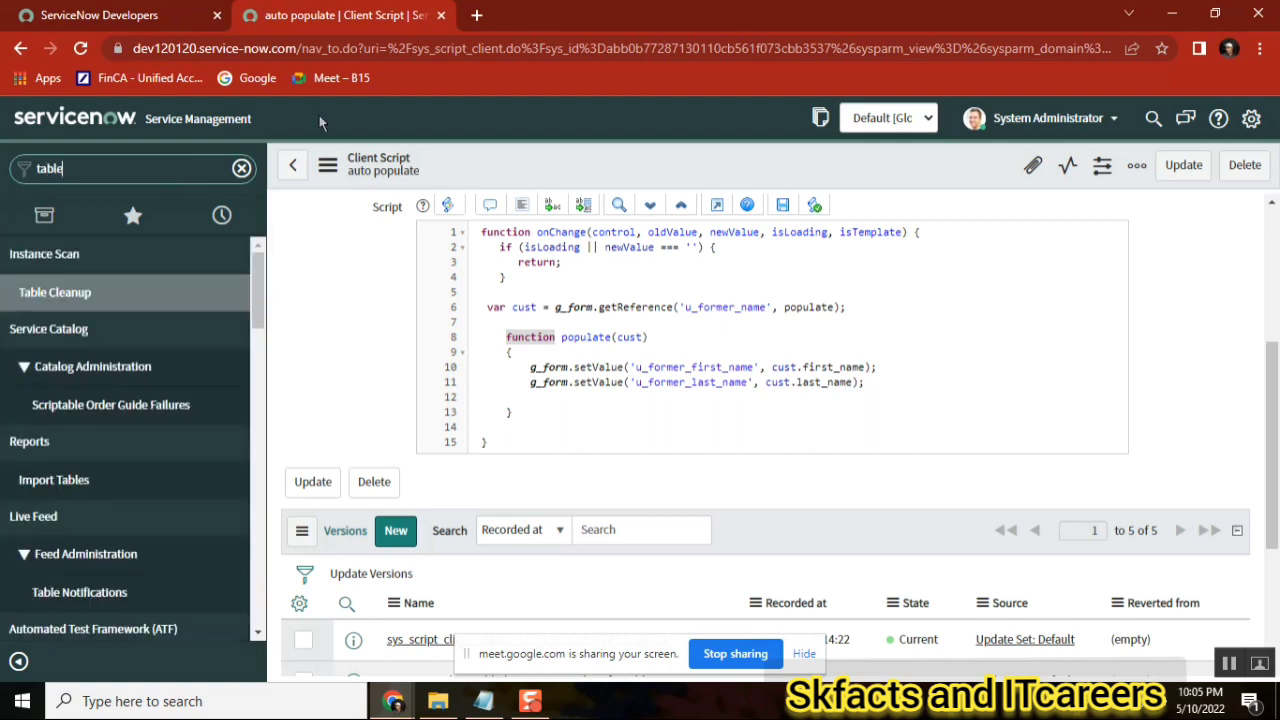
pyautogui.write('s')
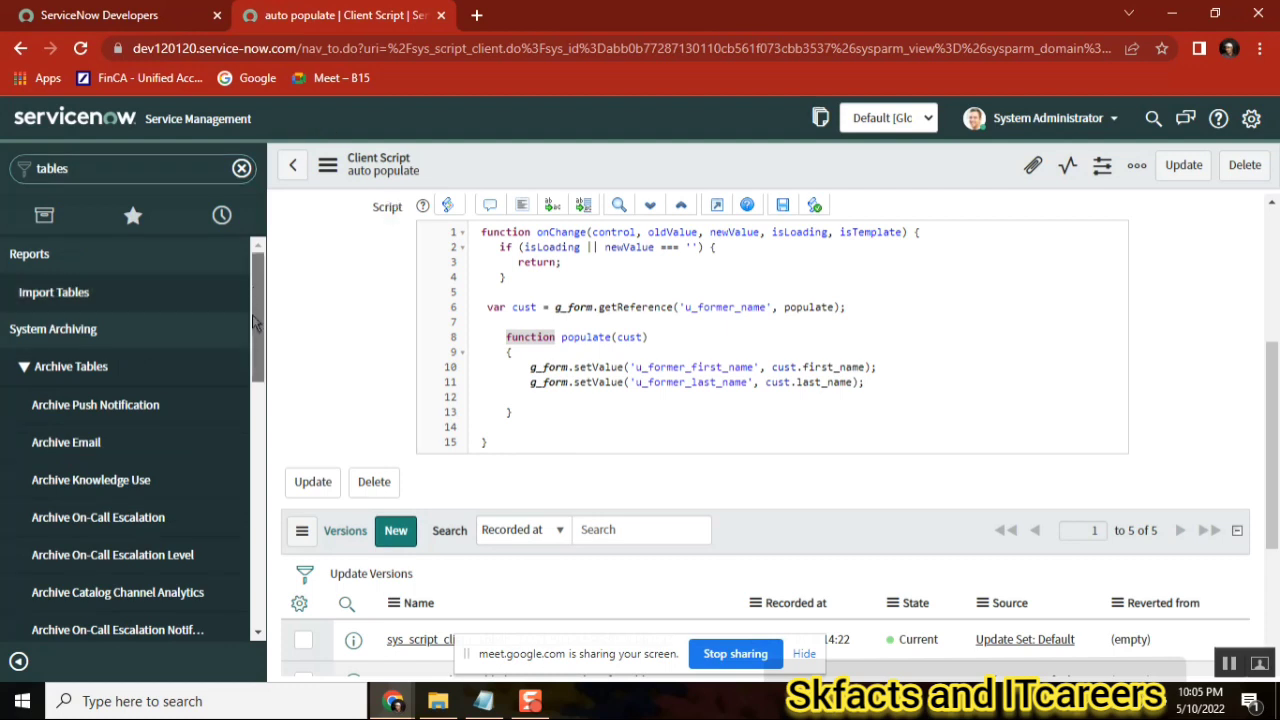
pyautogui.moveTo(253, 321); pyautogui.dragTo(253, 510)
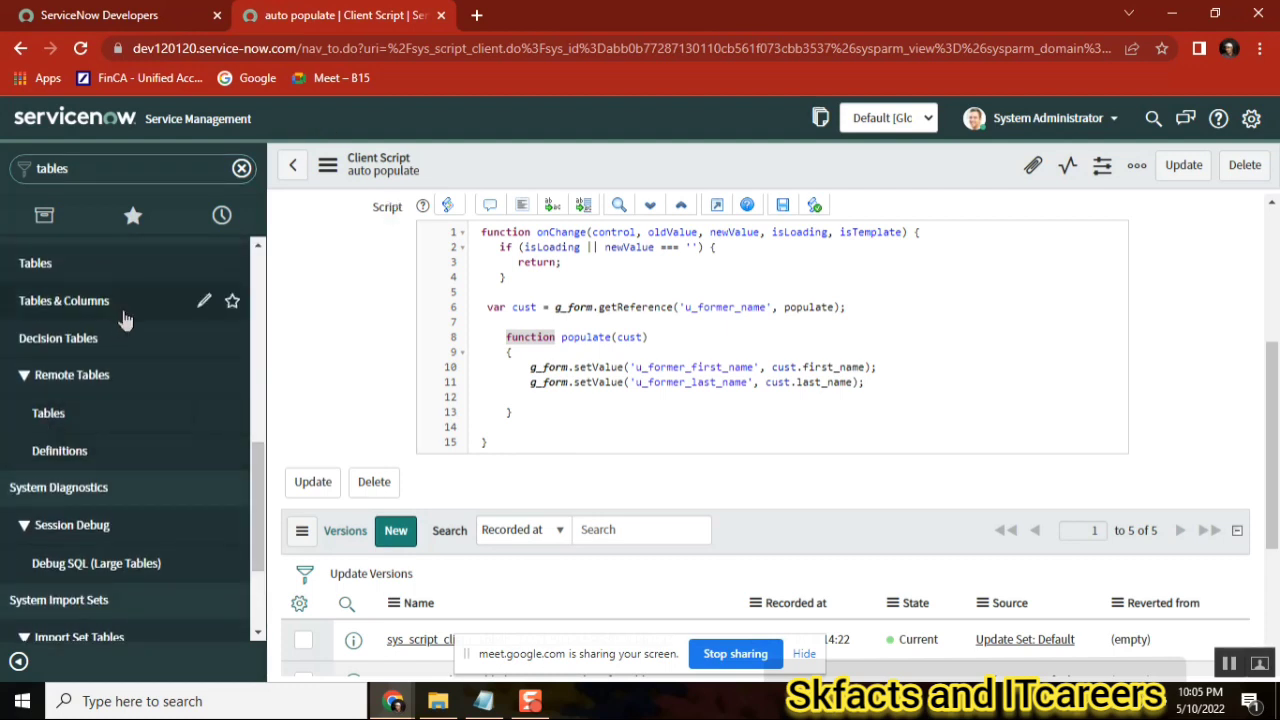
pyautogui.middleClick(70, 268)
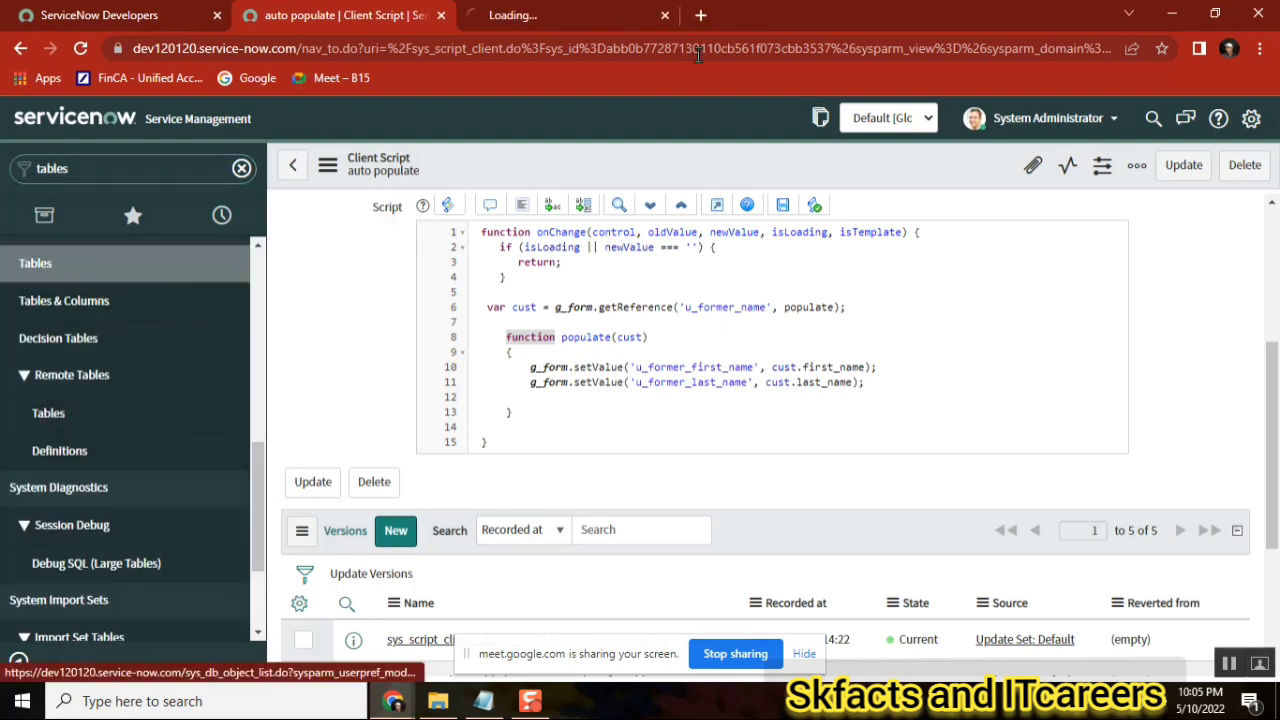
pyautogui.click(551, 14)
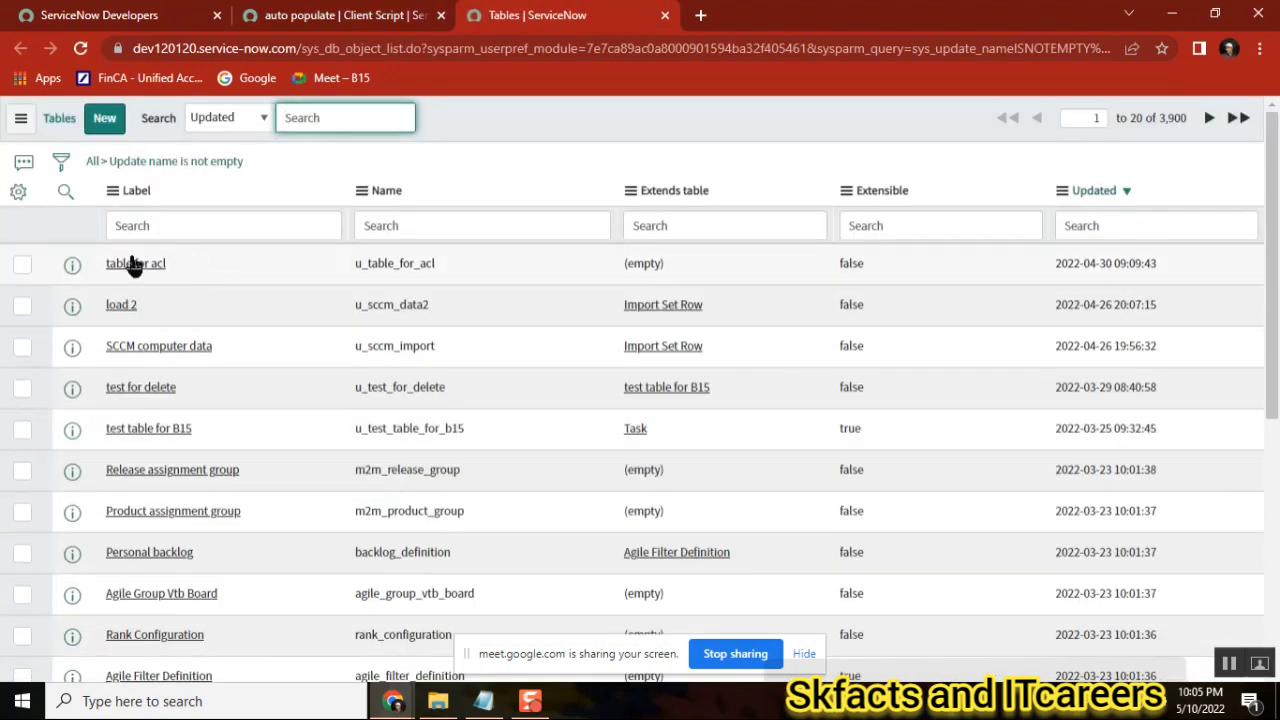
# Filter the tables by name 'incident', open the Incident table and scroll to Related Links
pyautogui.click(400, 222)
pyautogui.write('incident')
pyautogui.press('Return')
pyautogui.click(330, 15)
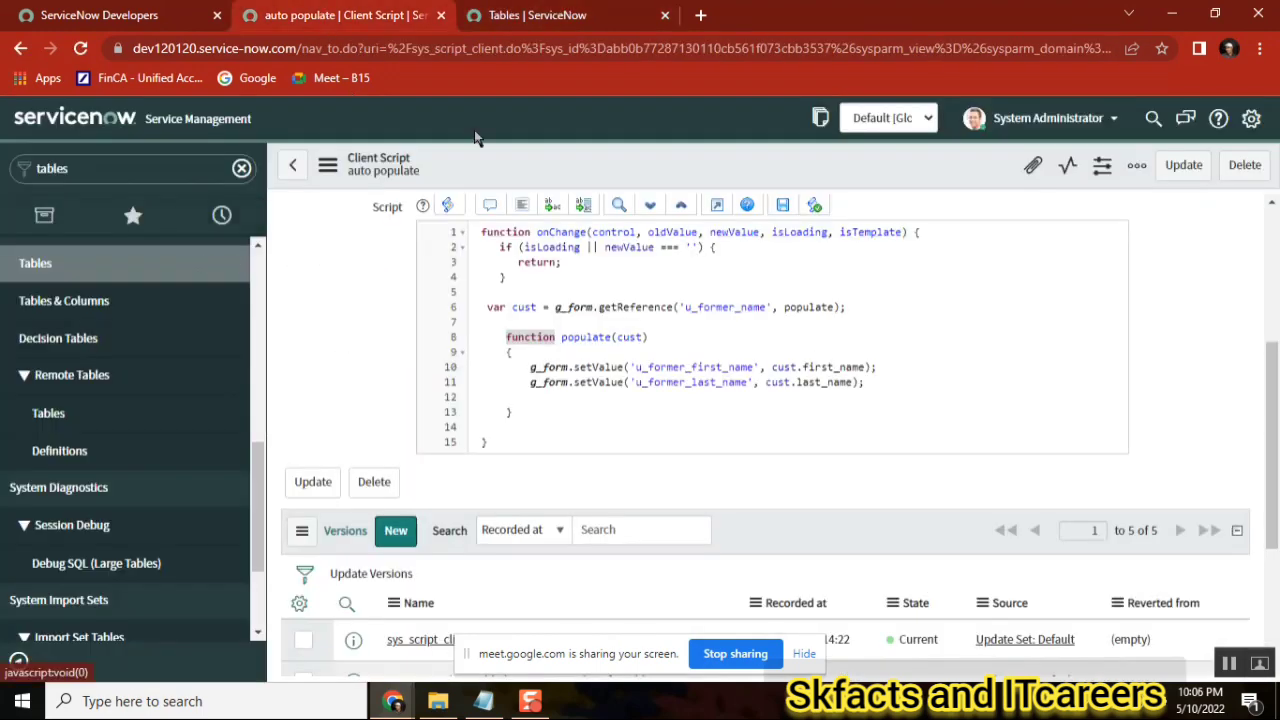
pyautogui.click(530, 15)
pyautogui.click(118, 265)
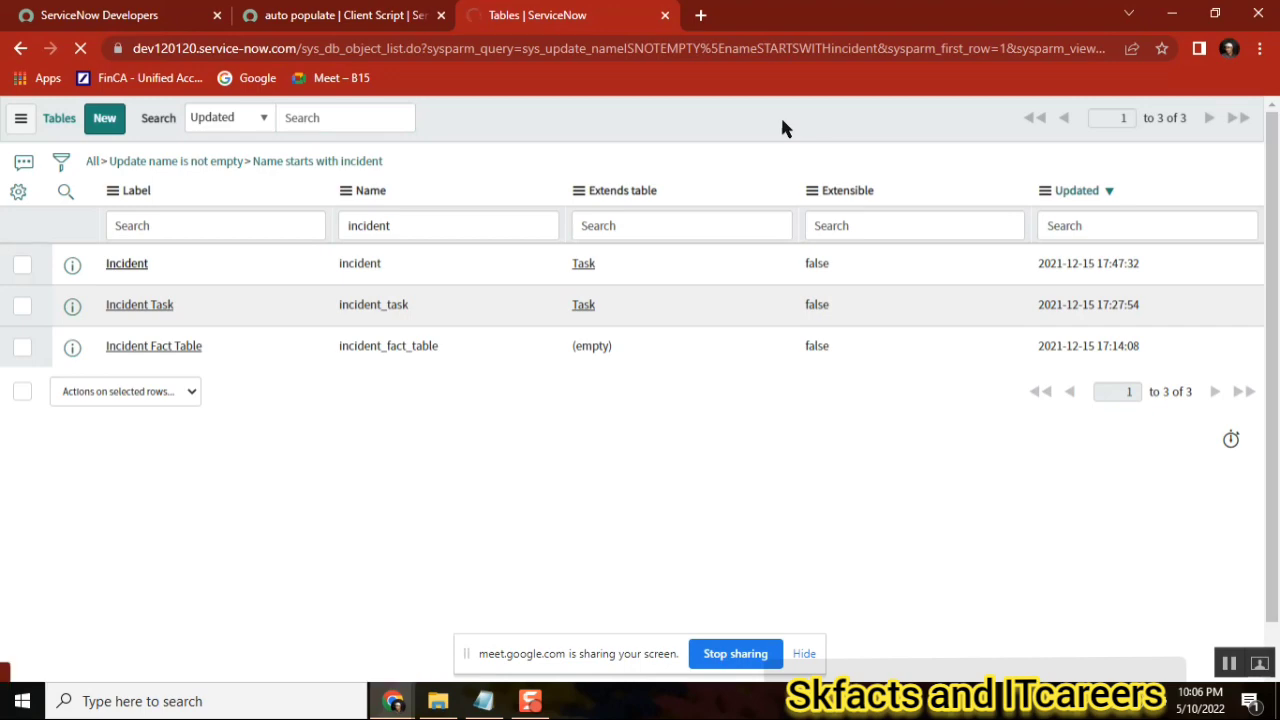
pyautogui.moveTo(1275, 190); pyautogui.dragTo(1277, 440)
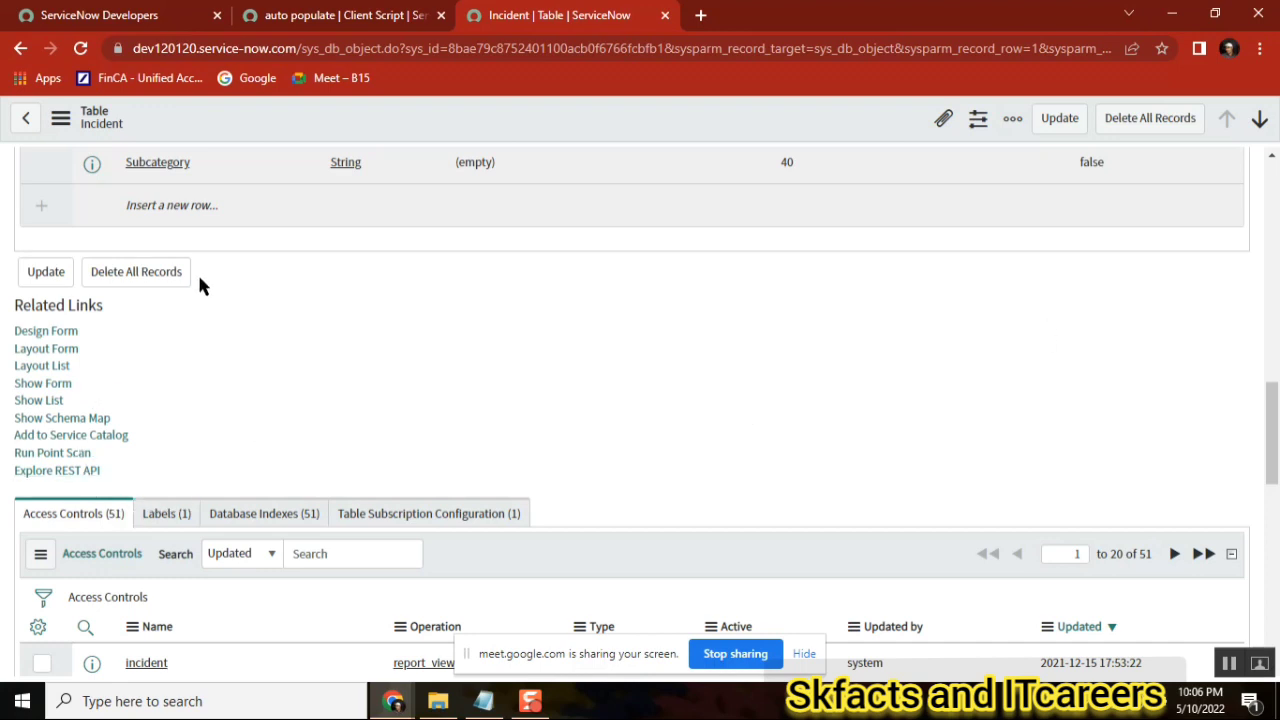
pyautogui.click(148, 284)
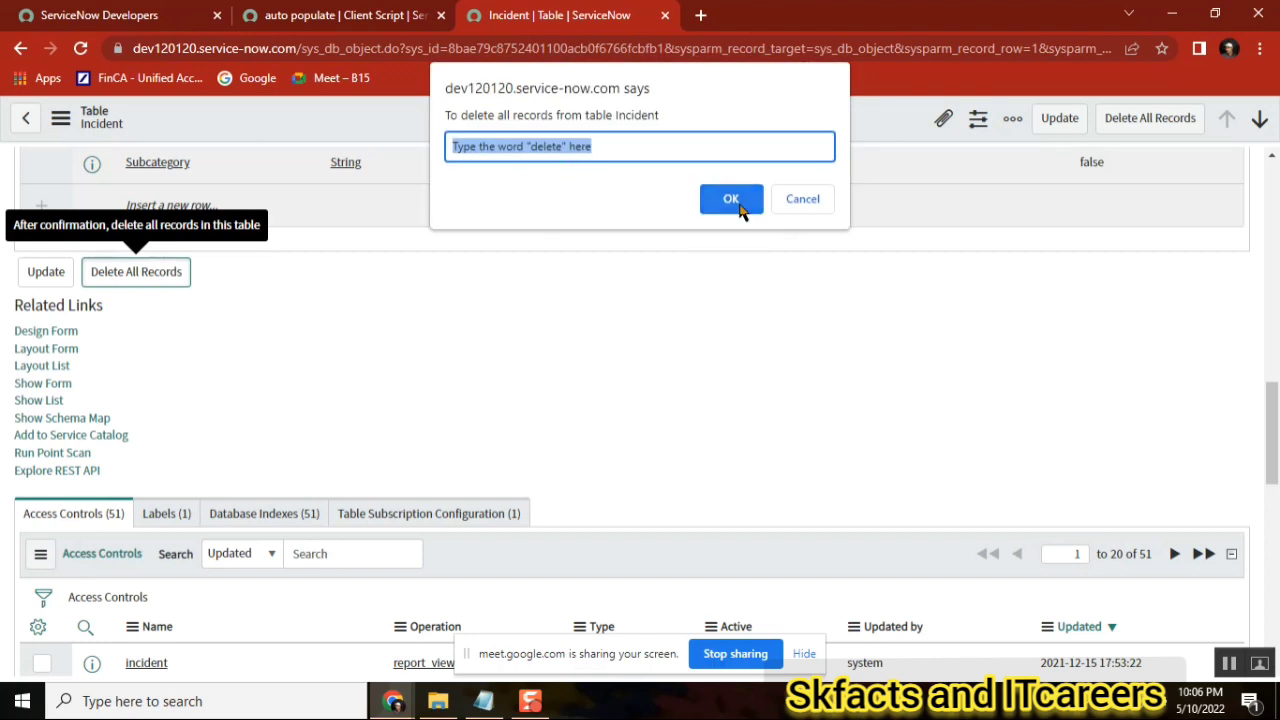
pyautogui.click(808, 201)
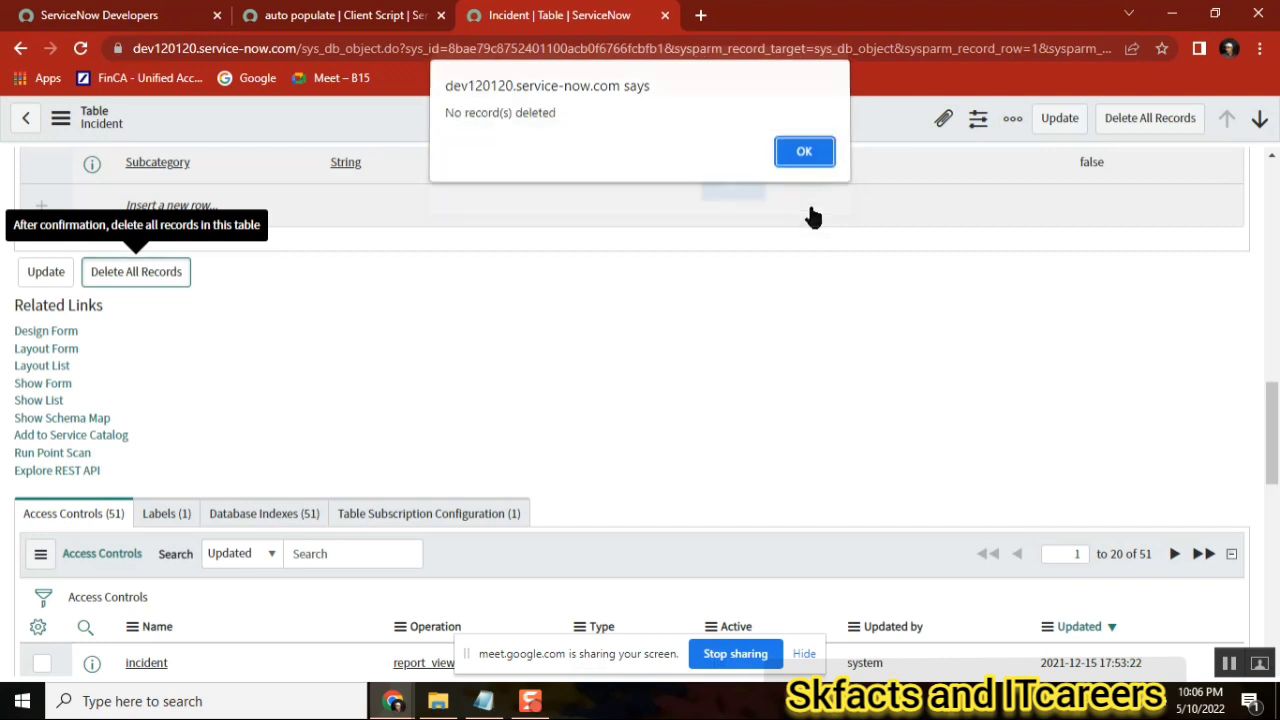
pyautogui.click(805, 155)
pyautogui.moveTo(483, 701)
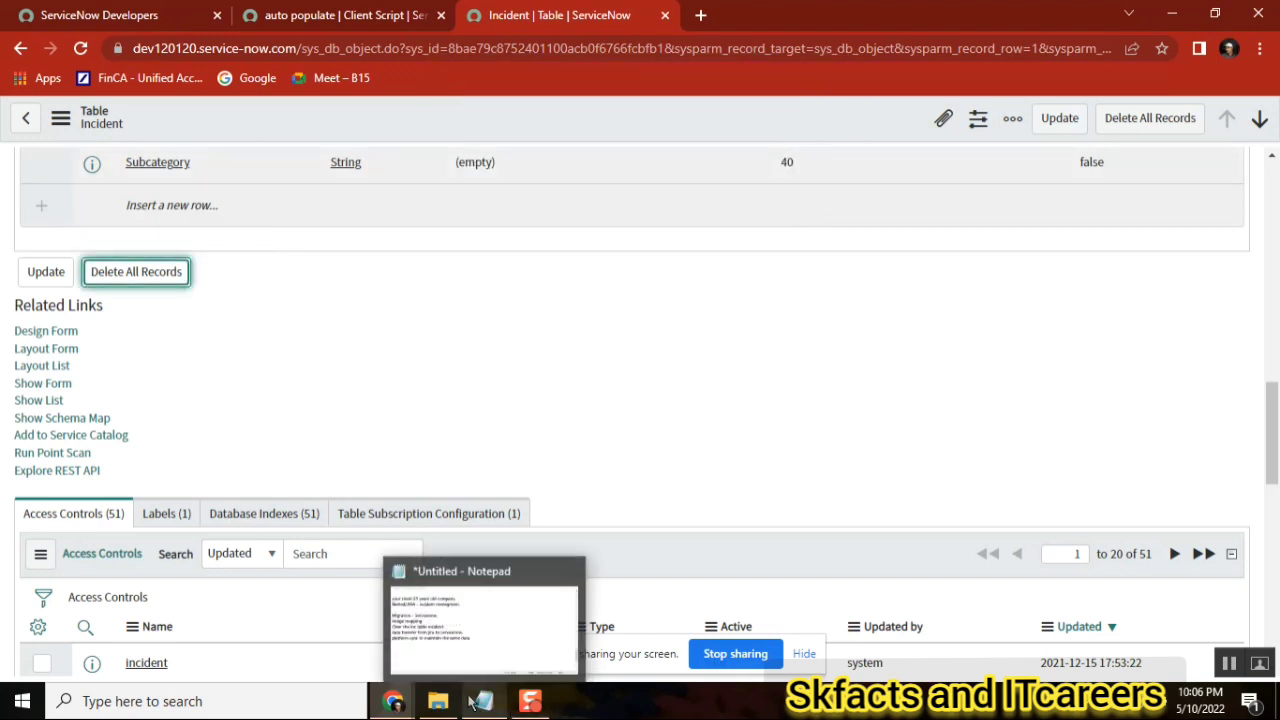
# Bring the Notepad notes forward and select the data transfer, Image mapping and Clear the inc table lines
pyautogui.click(519, 623)
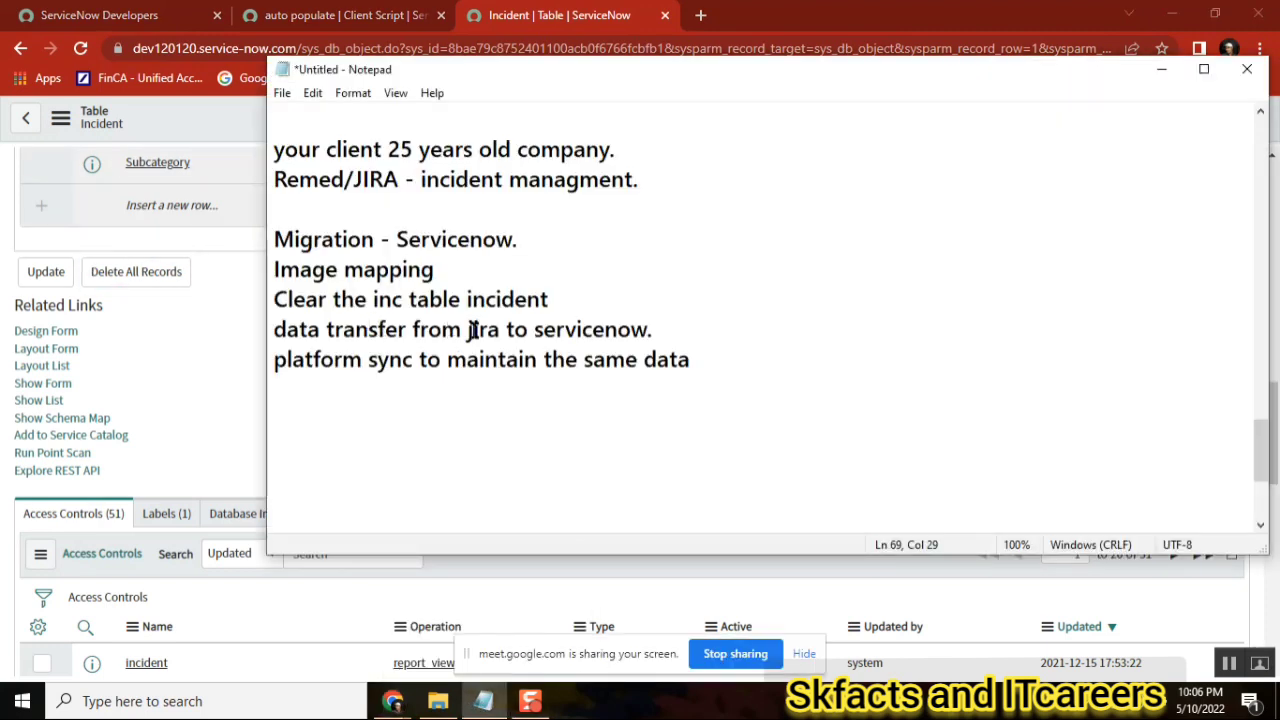
pyautogui.click(276, 329)
pyautogui.keyDown('shift'); pyautogui.click(652, 338); pyautogui.keyUp('shift')
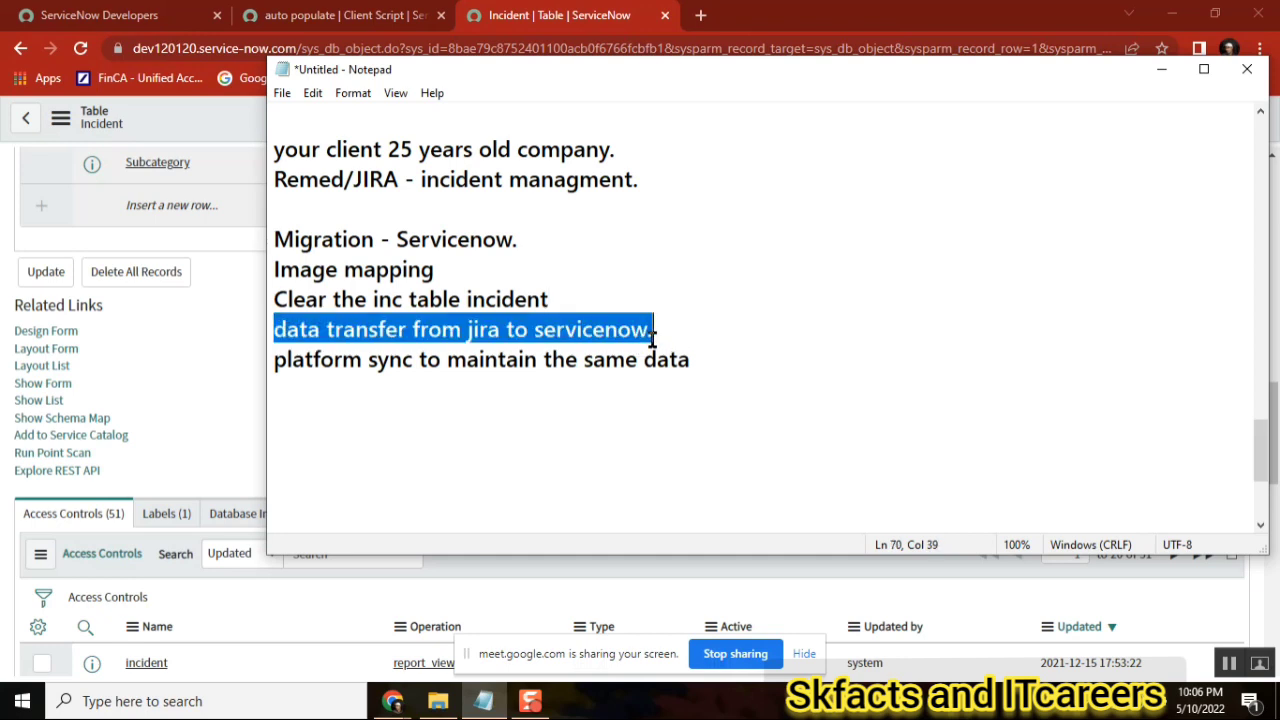
pyautogui.moveTo(569, 296); pyautogui.dragTo(268, 269)
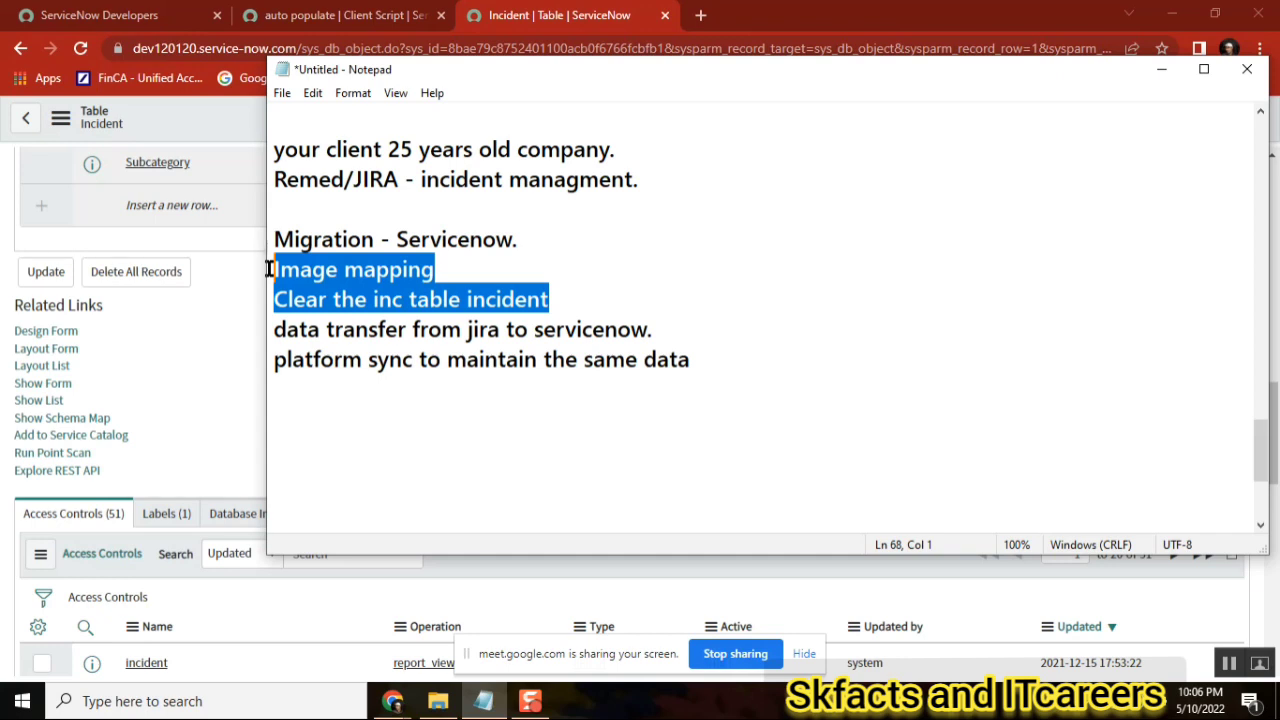
# From the Client Script tab, open the Incidents list via 'incident.list' in the navigator filter
pyautogui.click(140, 16)
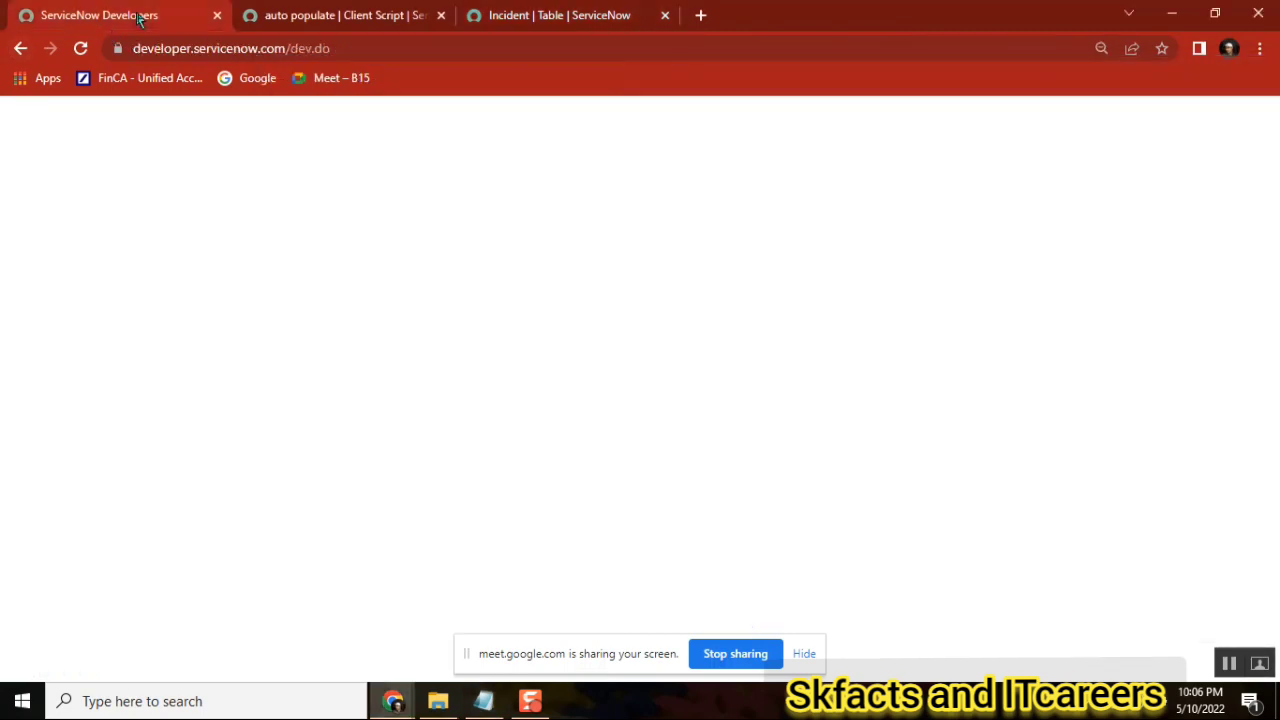
pyautogui.click(368, 16)
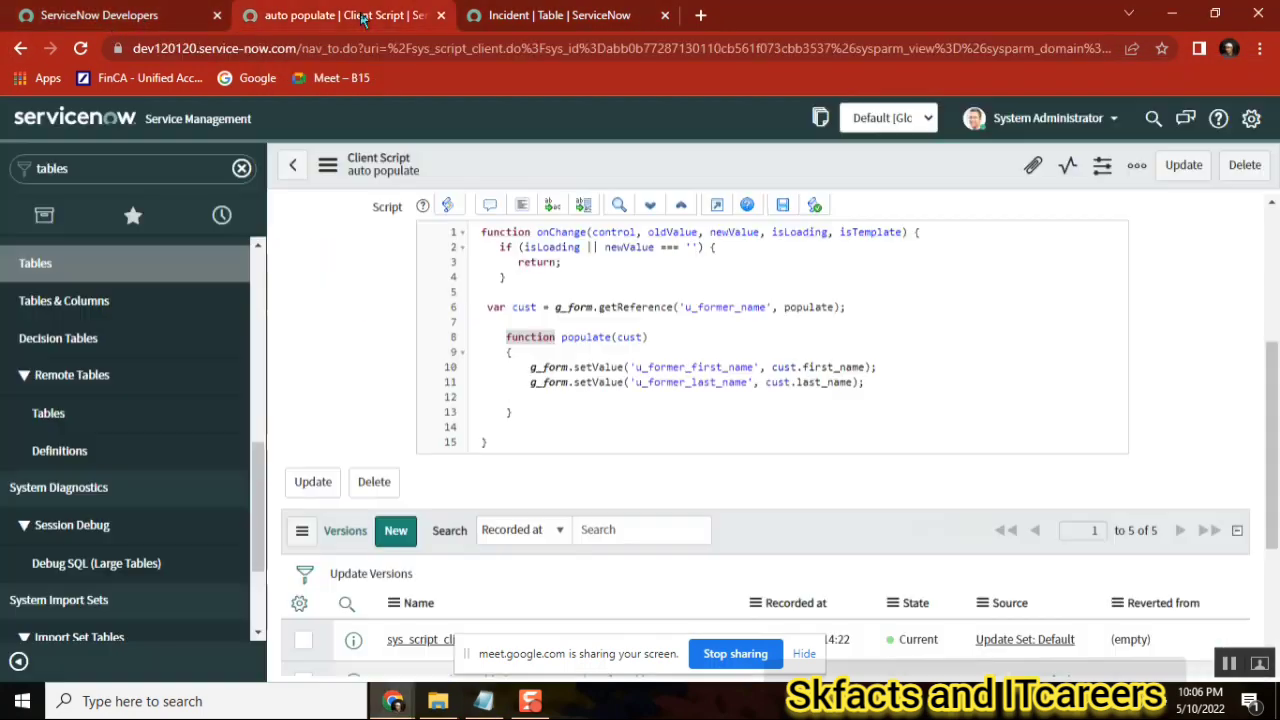
pyautogui.click(147, 164)
pyautogui.write('incident')
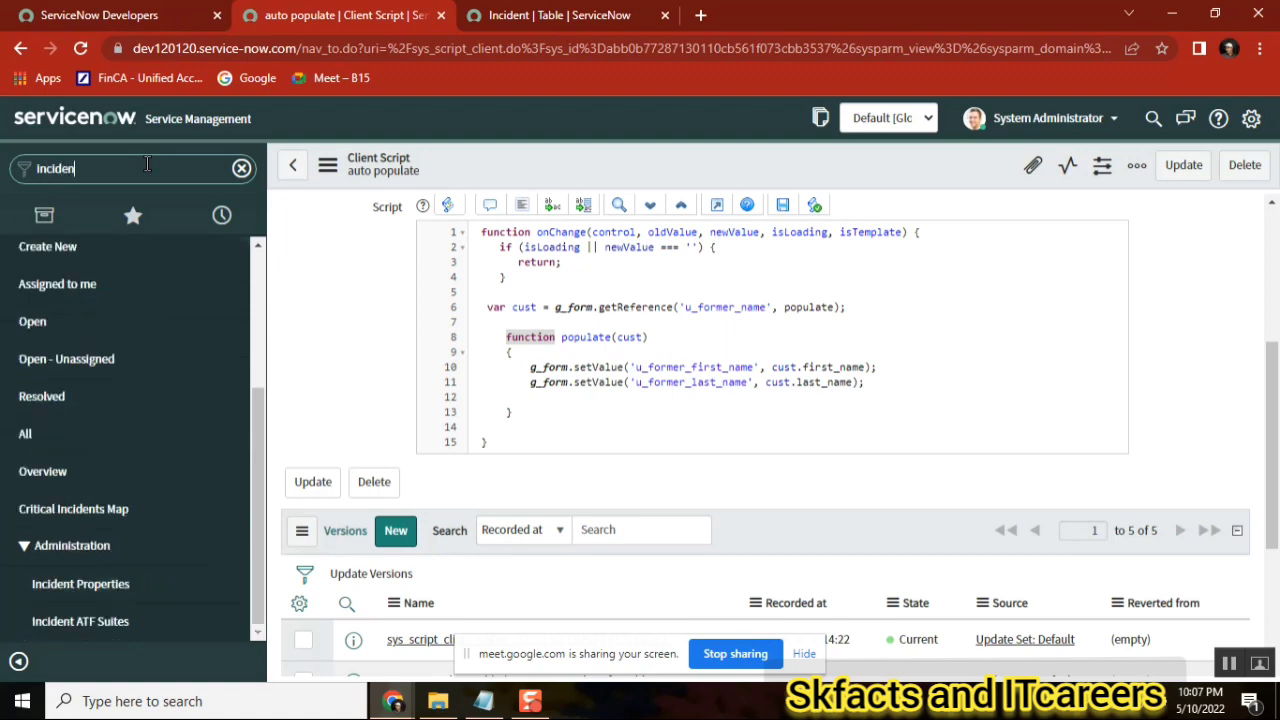
pyautogui.write('.list')
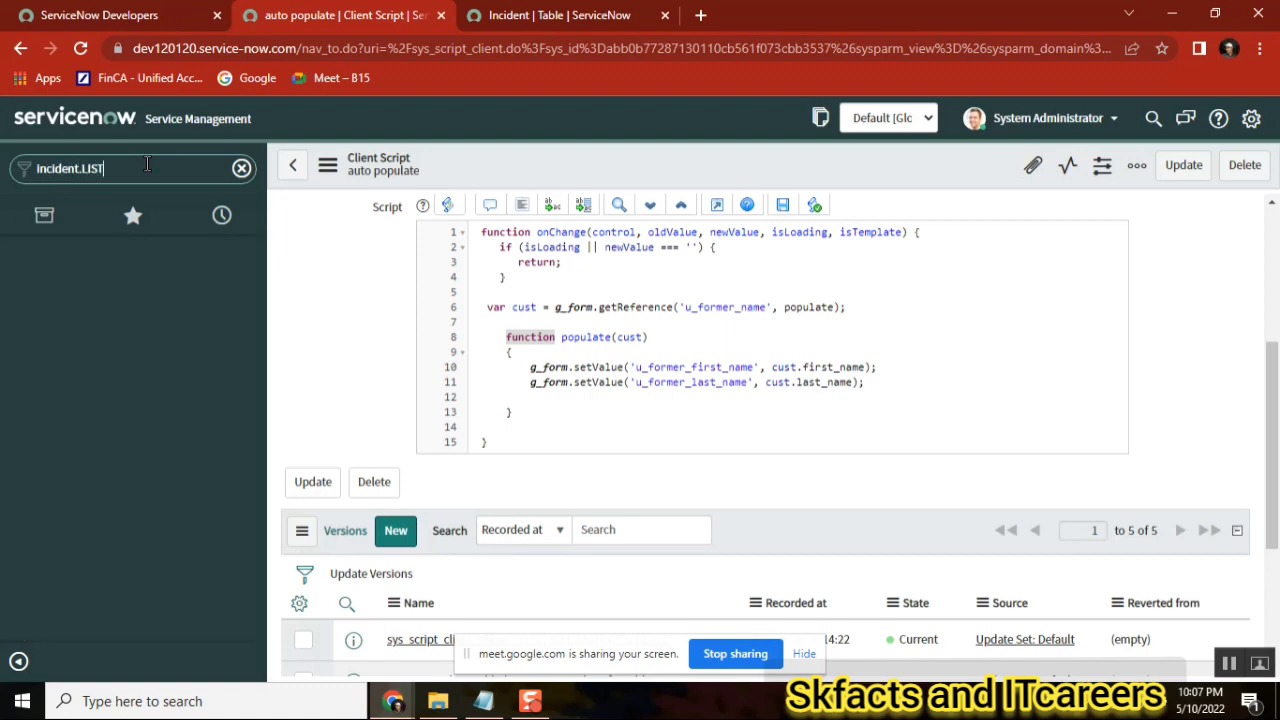
pyautogui.press('Return')
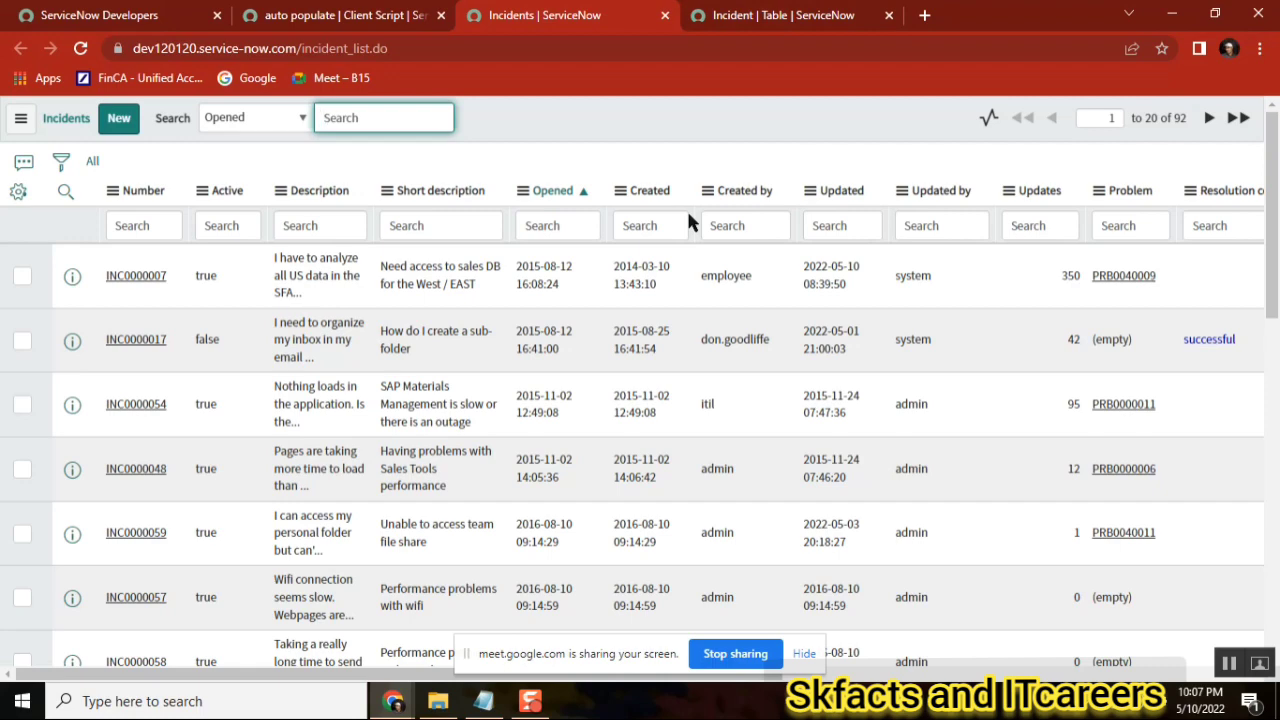
# In Notepad, capitalise the opening d of the data transfer line to 'D'
pyautogui.moveTo(484, 701)
pyautogui.click(494, 628)
pyautogui.click(281, 329)
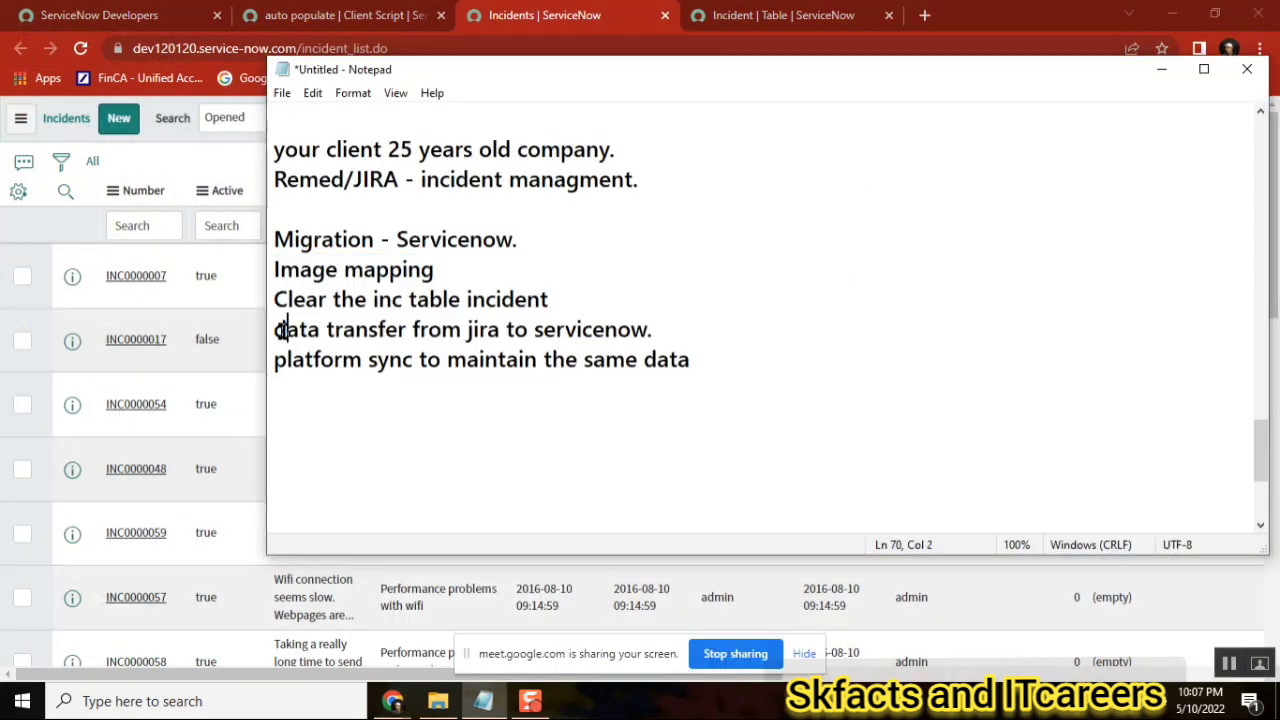
pyautogui.press('BackSpace')
pyautogui.write('D')
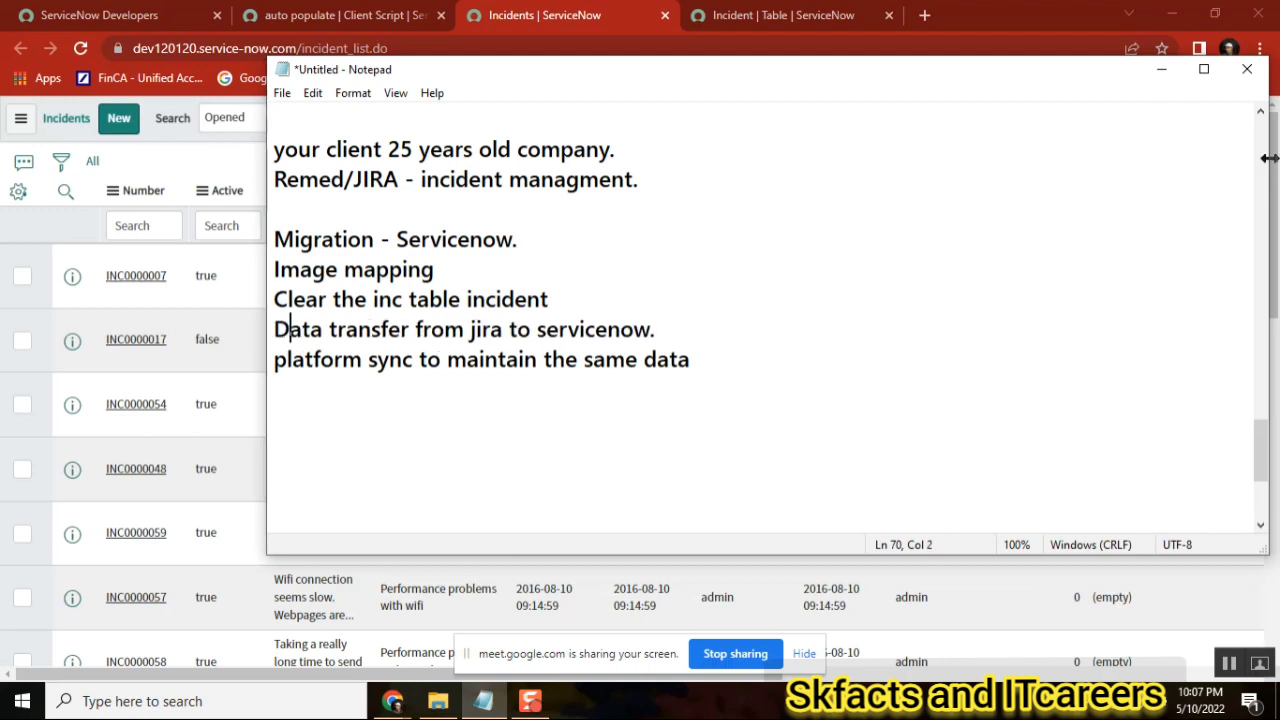
# Remove the blank line after 'type #1', keeping the one after 'Sn - LDAP integration'
pyautogui.click(1260, 116)
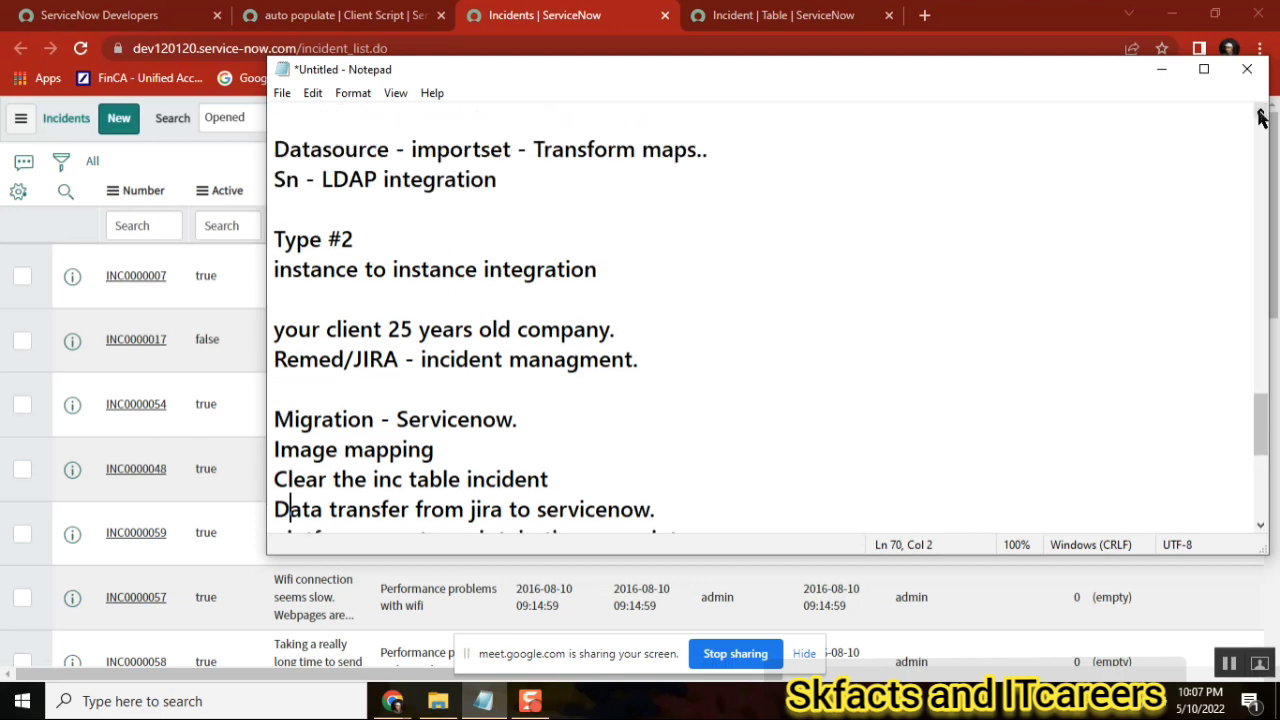
pyautogui.click(484, 174)
pyautogui.press('Up')
pyautogui.press('Up')
pyautogui.press('Up')
pyautogui.press('Up')
pyautogui.press('Up')
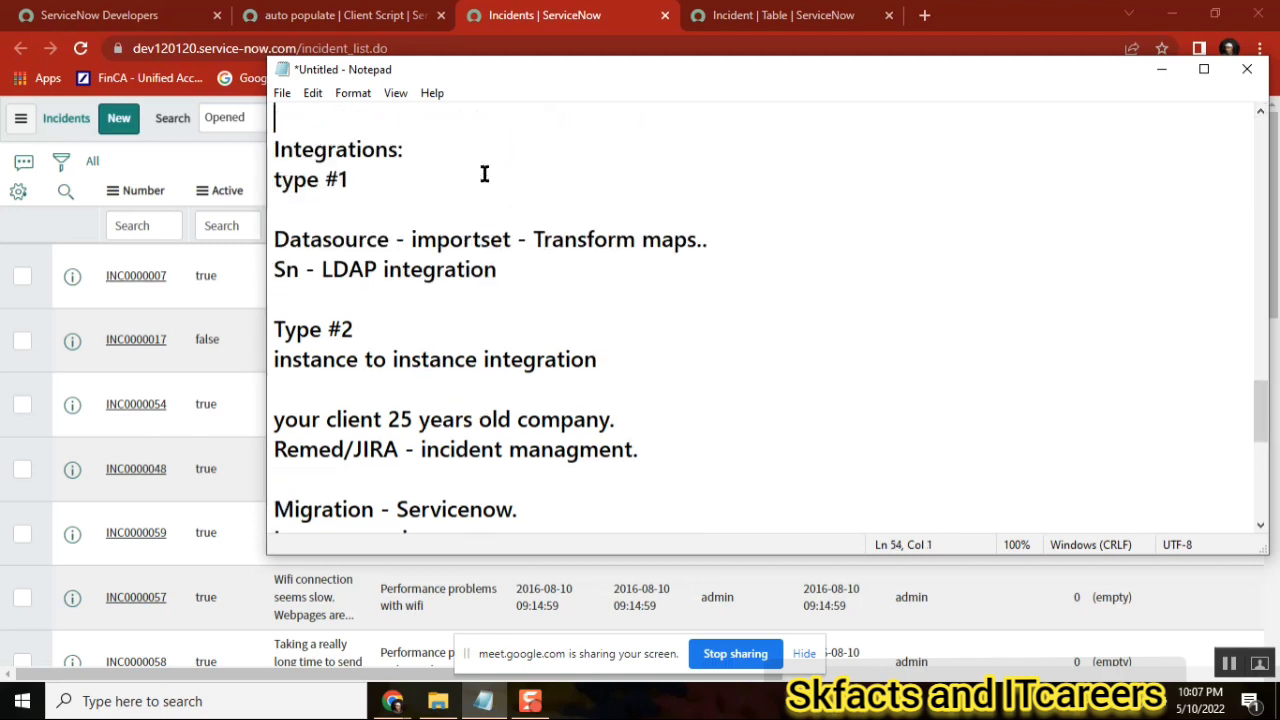
pyautogui.click(391, 175)
pyautogui.press('Delete')
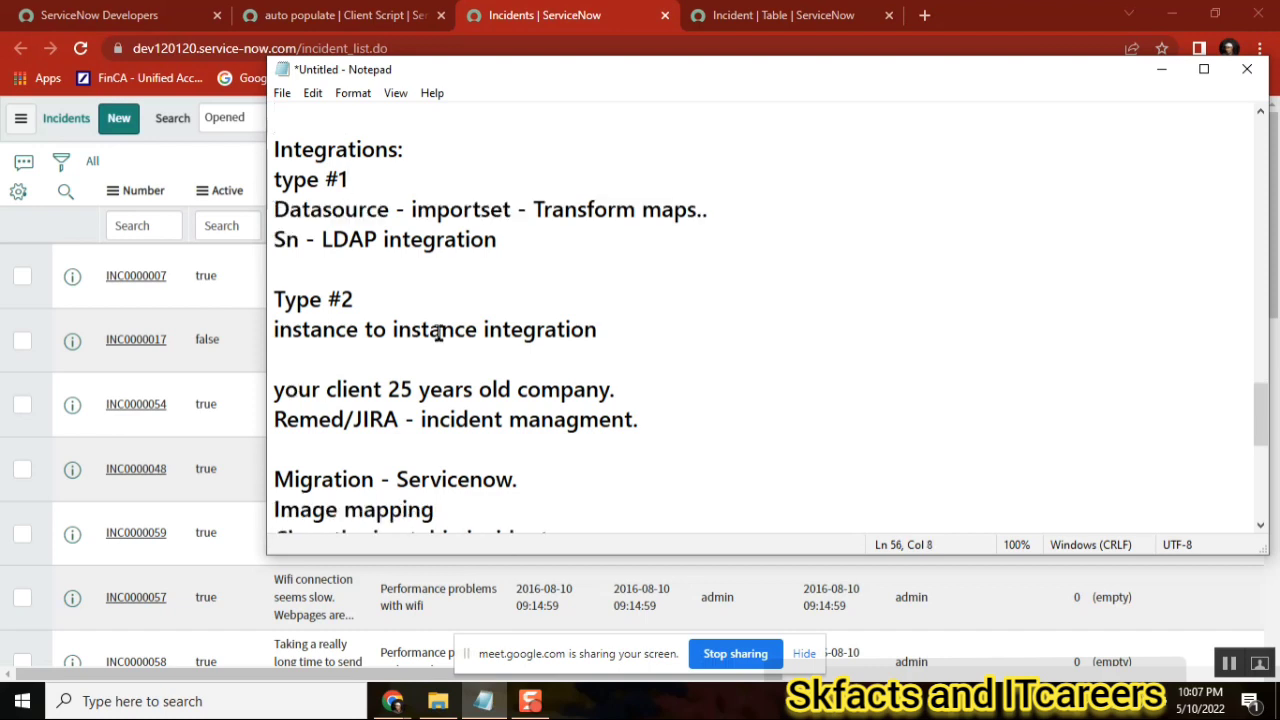
pyautogui.click(529, 240)
pyautogui.press('Delete')
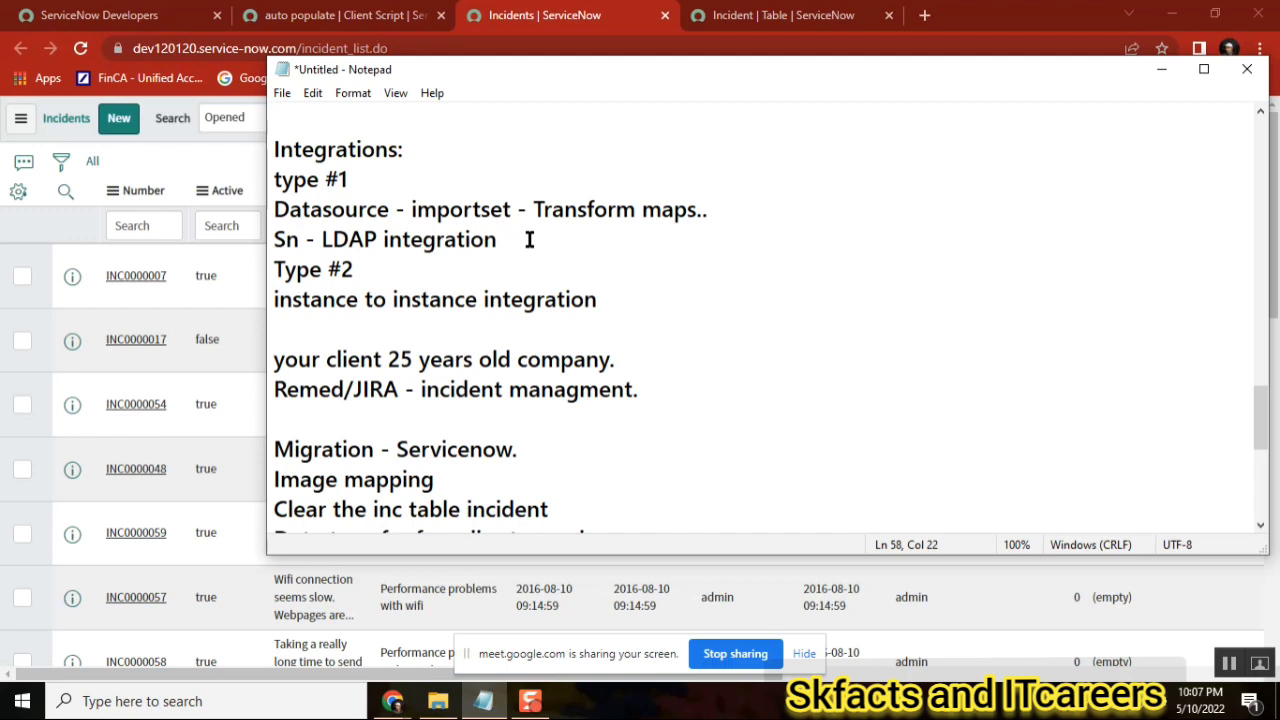
pyautogui.press('Return')
pyautogui.click(382, 418)
pyautogui.press('Down')
pyautogui.press('Down')
pyautogui.press('Down')
pyautogui.press('Down')
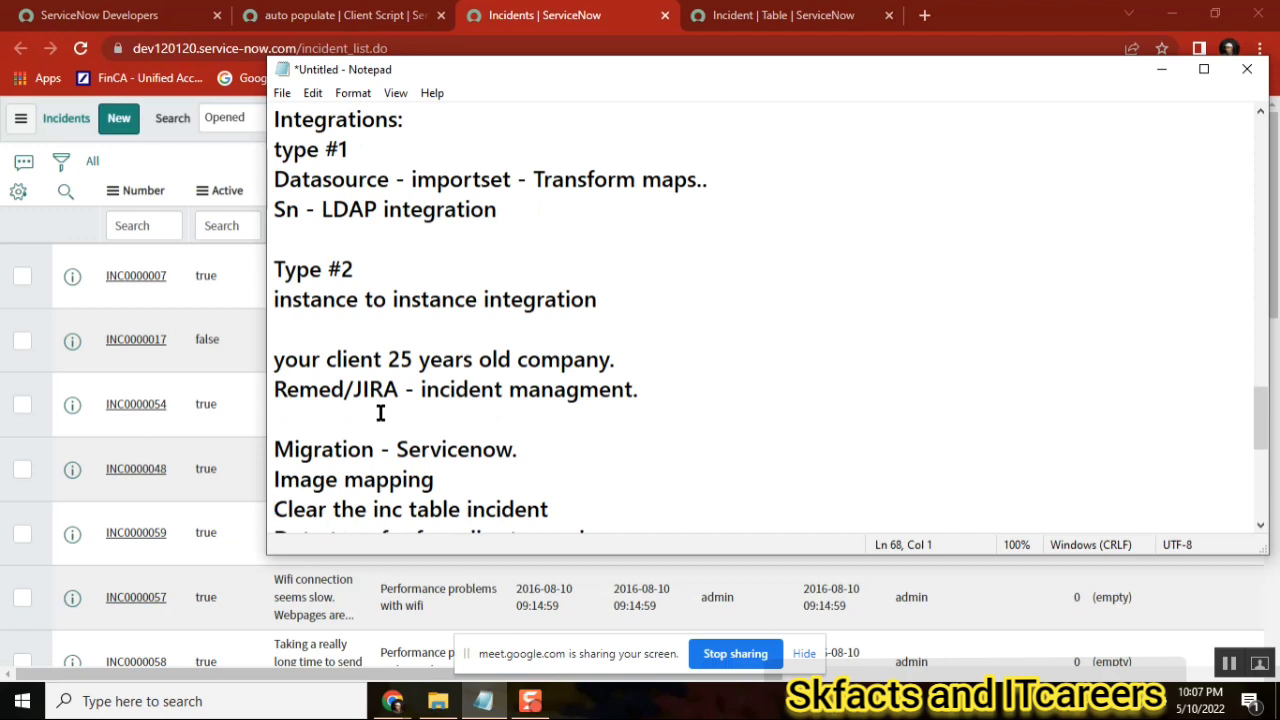
pyautogui.press('Down')
pyautogui.press('Down')
pyautogui.press('Down')
pyautogui.press('Down')
pyautogui.press('Down')
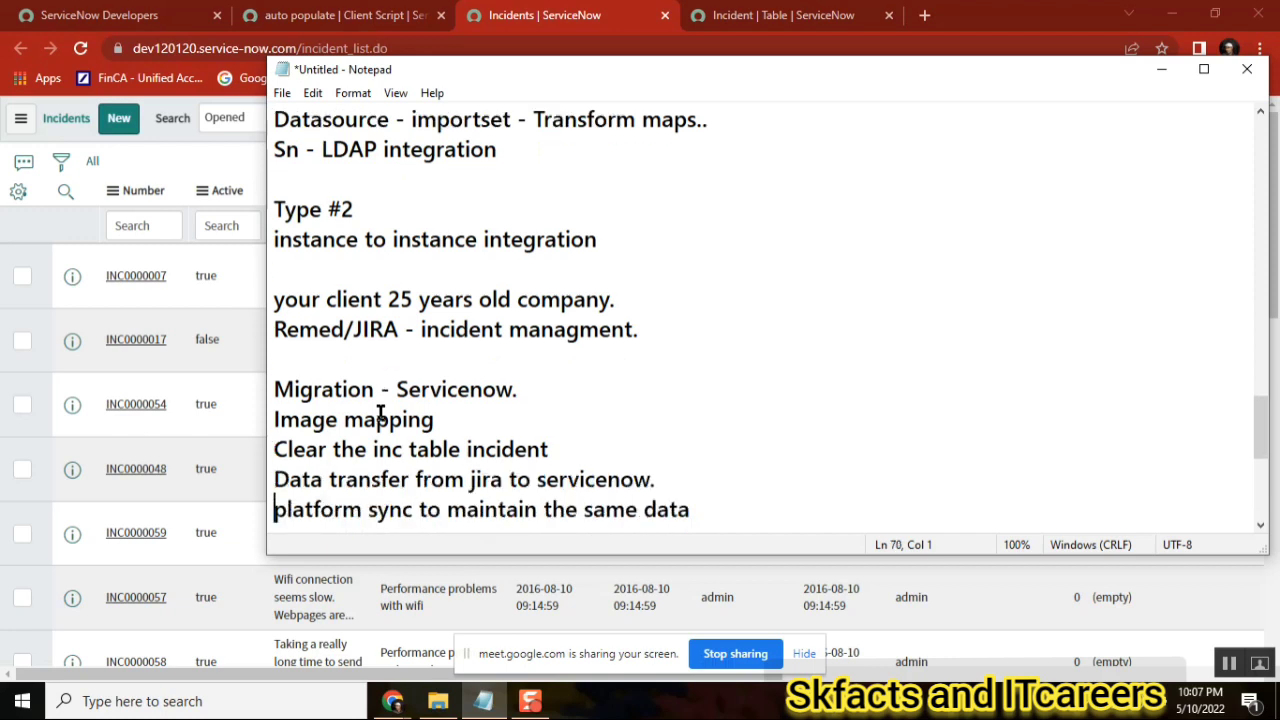
pyautogui.doubleClick(381, 237)
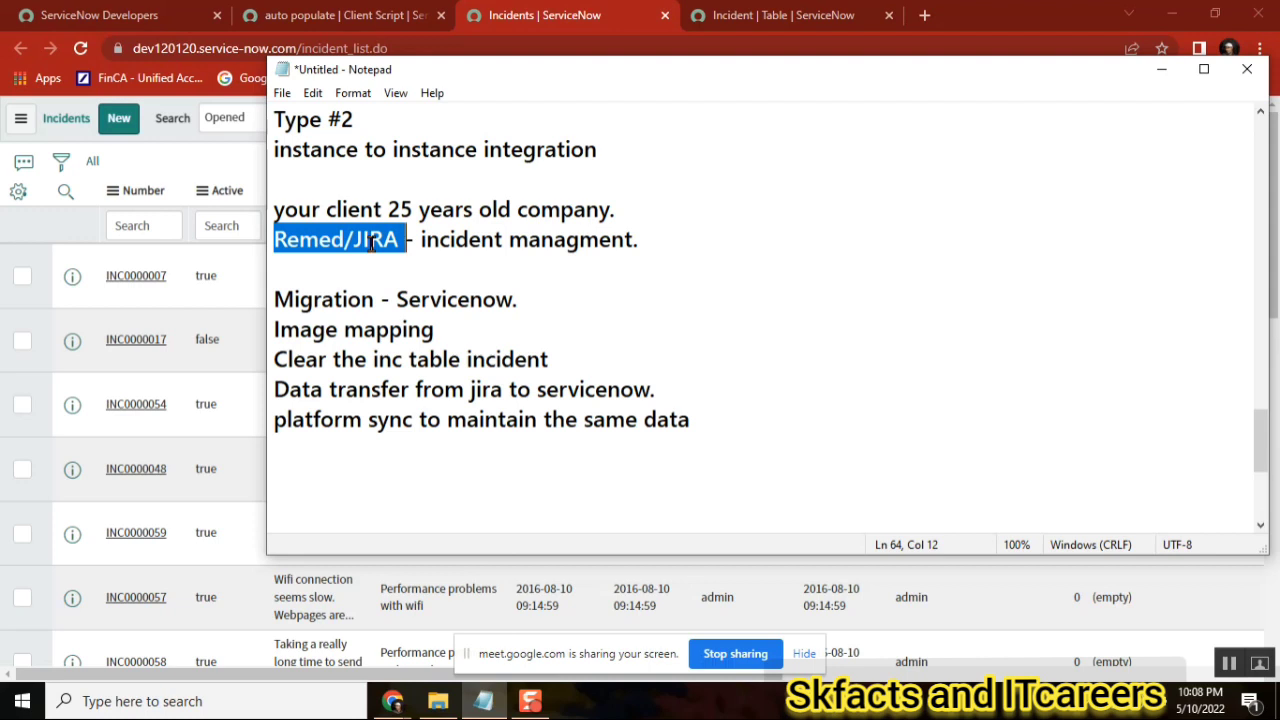
pyautogui.click(370, 243)
pyautogui.doubleClick(370, 243)
pyautogui.doubleClick(371, 238)
pyautogui.doubleClick(624, 388)
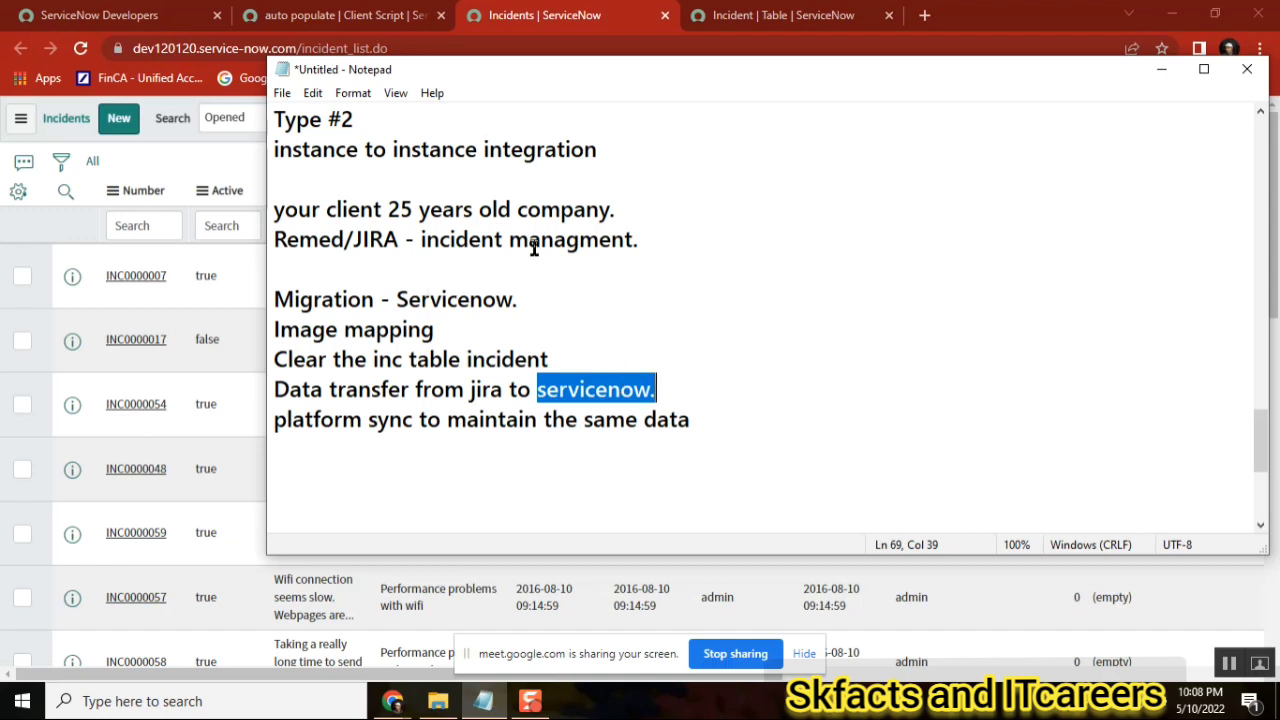
pyautogui.doubleClick(383, 238)
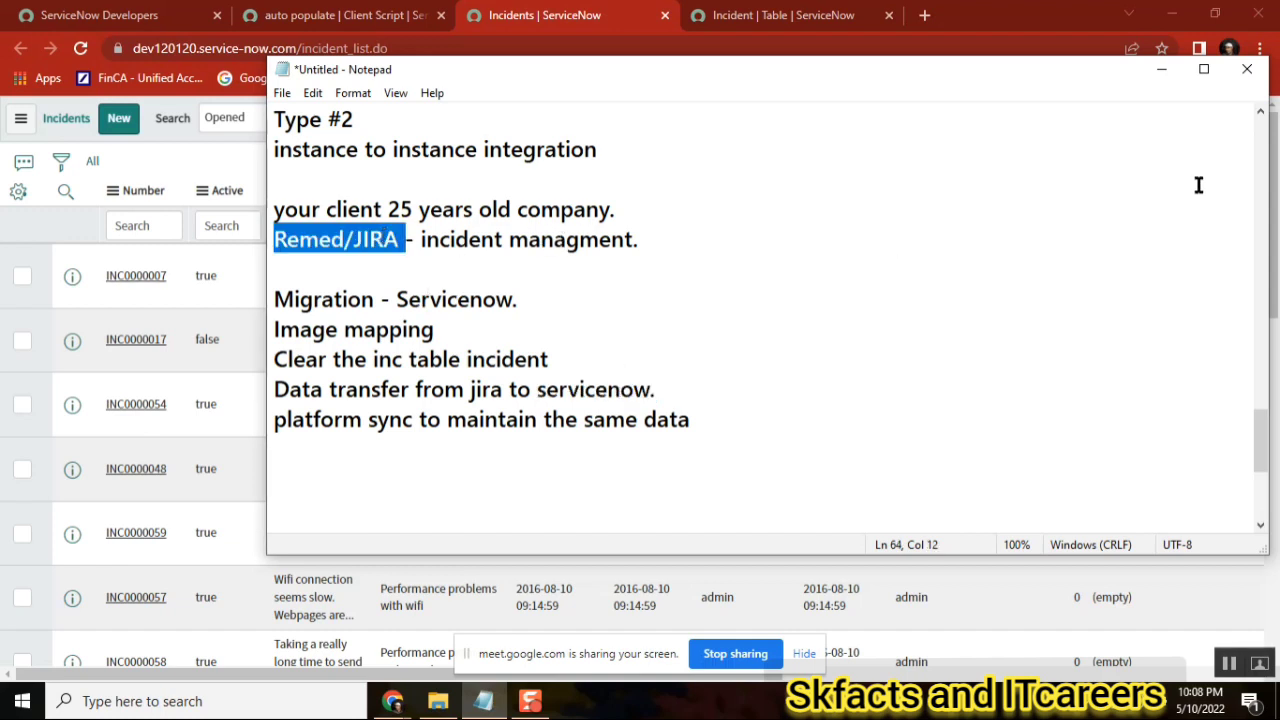
pyautogui.click(1261, 114)
pyautogui.click(1261, 114)
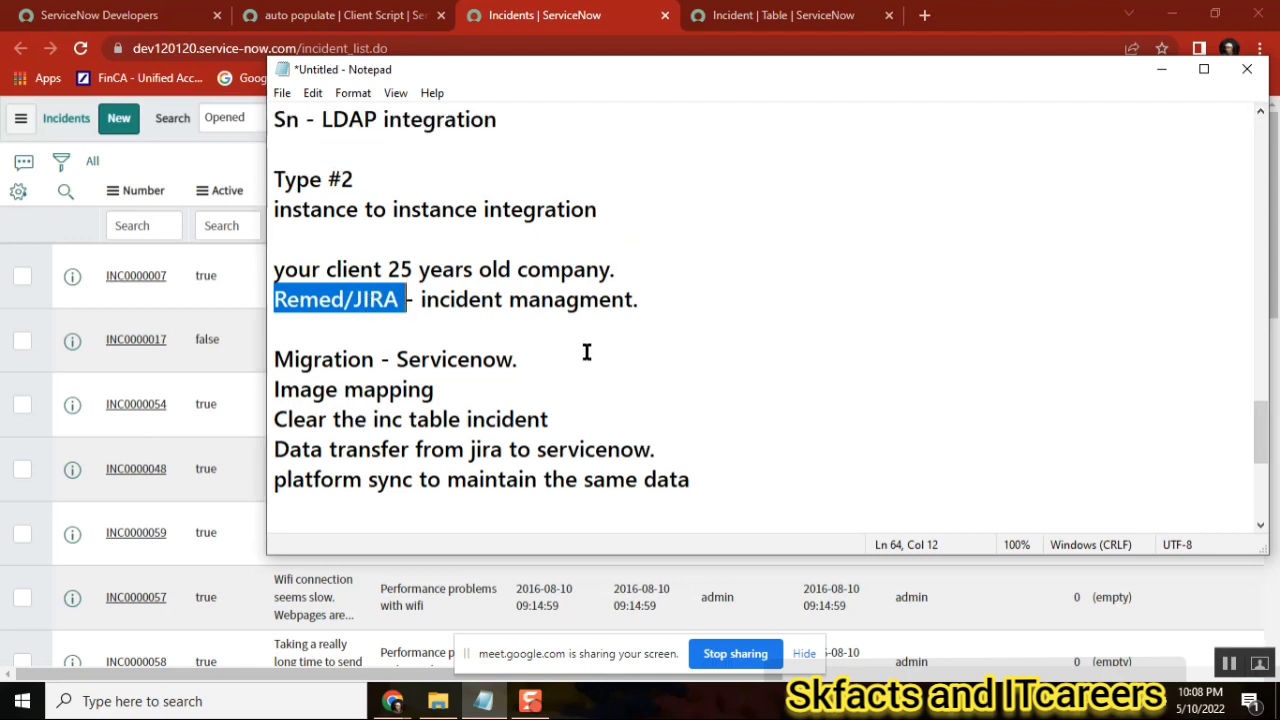
pyautogui.doubleClick(368, 305)
pyautogui.doubleClick(581, 450)
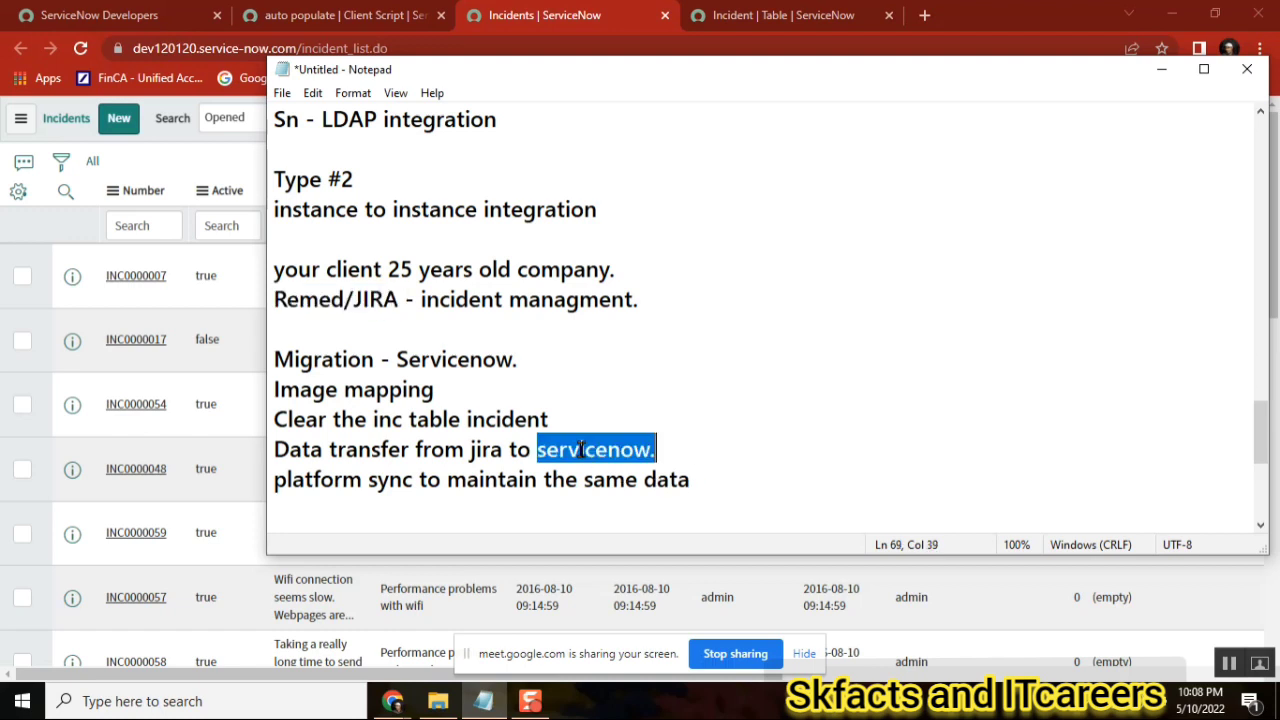
pyautogui.click(278, 450)
pyautogui.keyDown('shift'); pyautogui.click(682, 447); pyautogui.keyUp('shift')
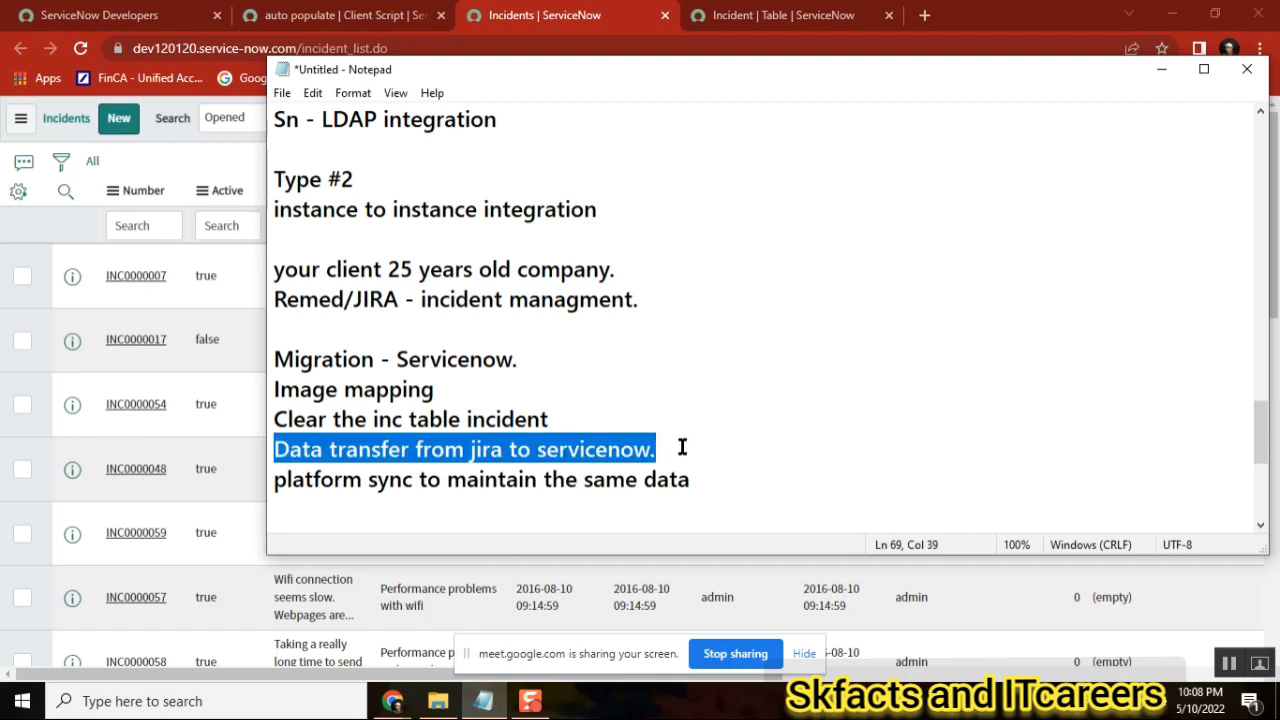
pyautogui.click(1261, 112)
pyautogui.click(1261, 112)
pyautogui.click(1261, 112)
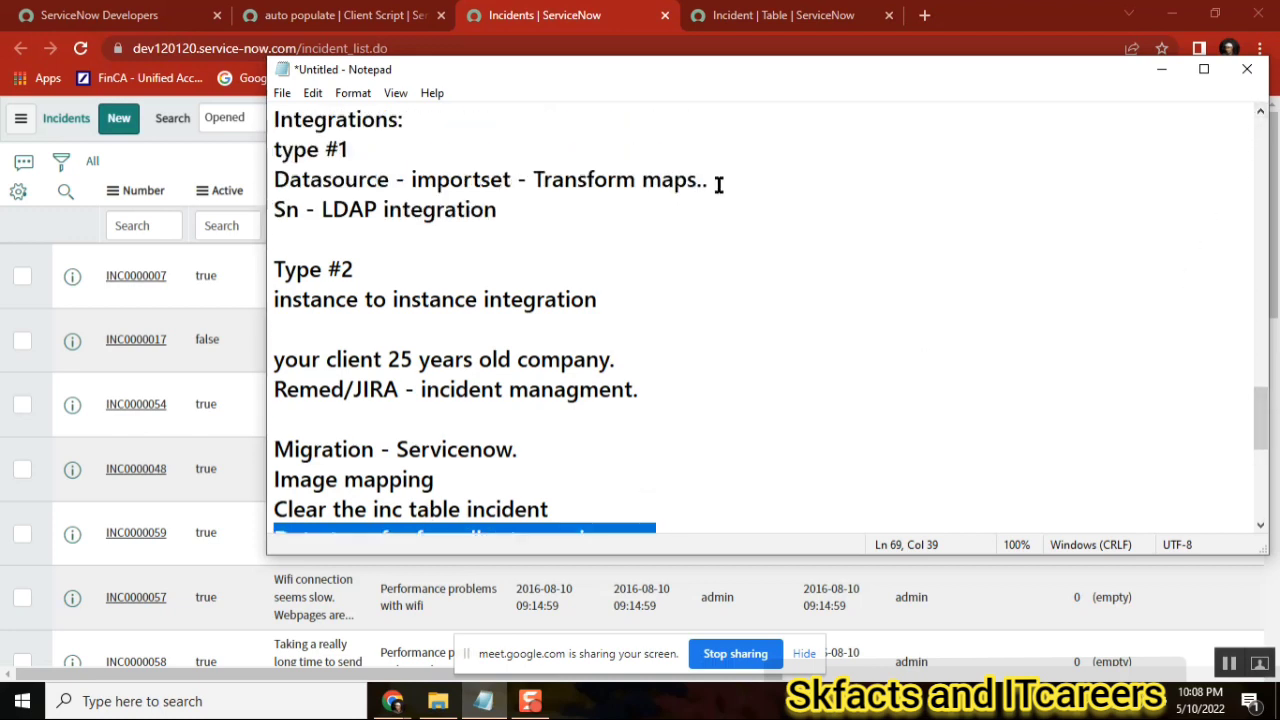
pyautogui.moveTo(708, 180); pyautogui.dragTo(271, 150)
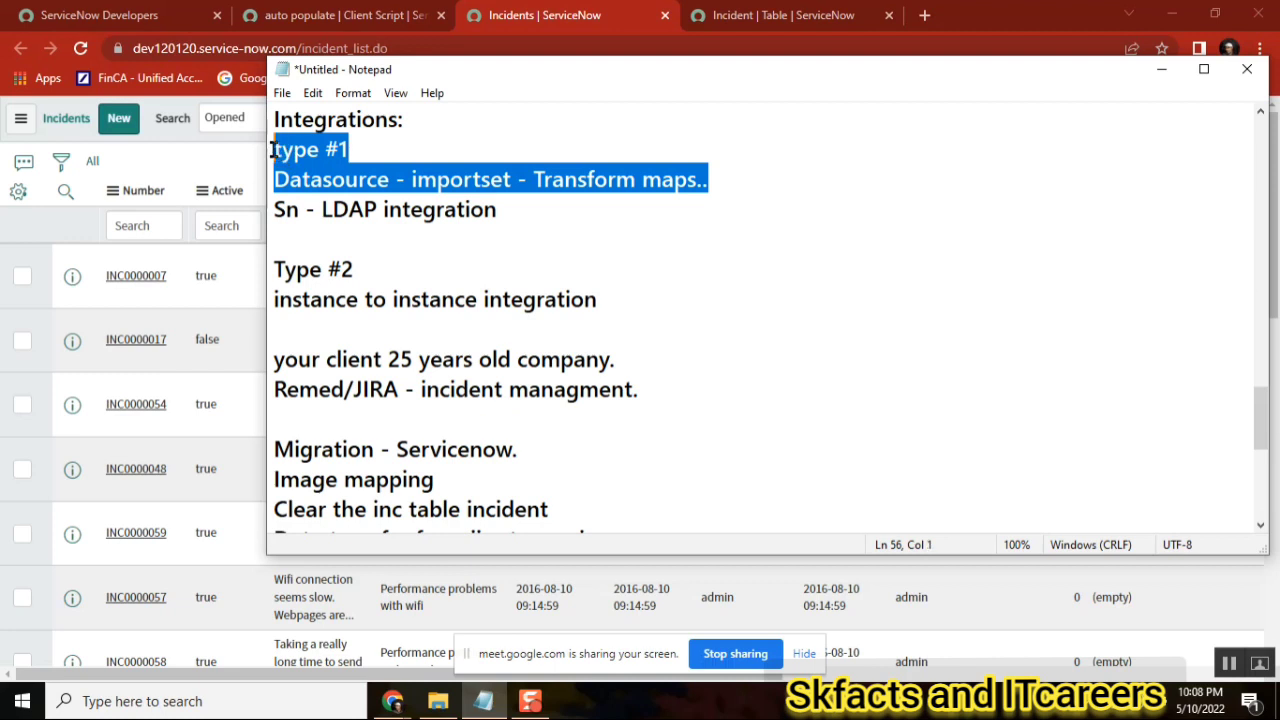
pyautogui.click(781, 160)
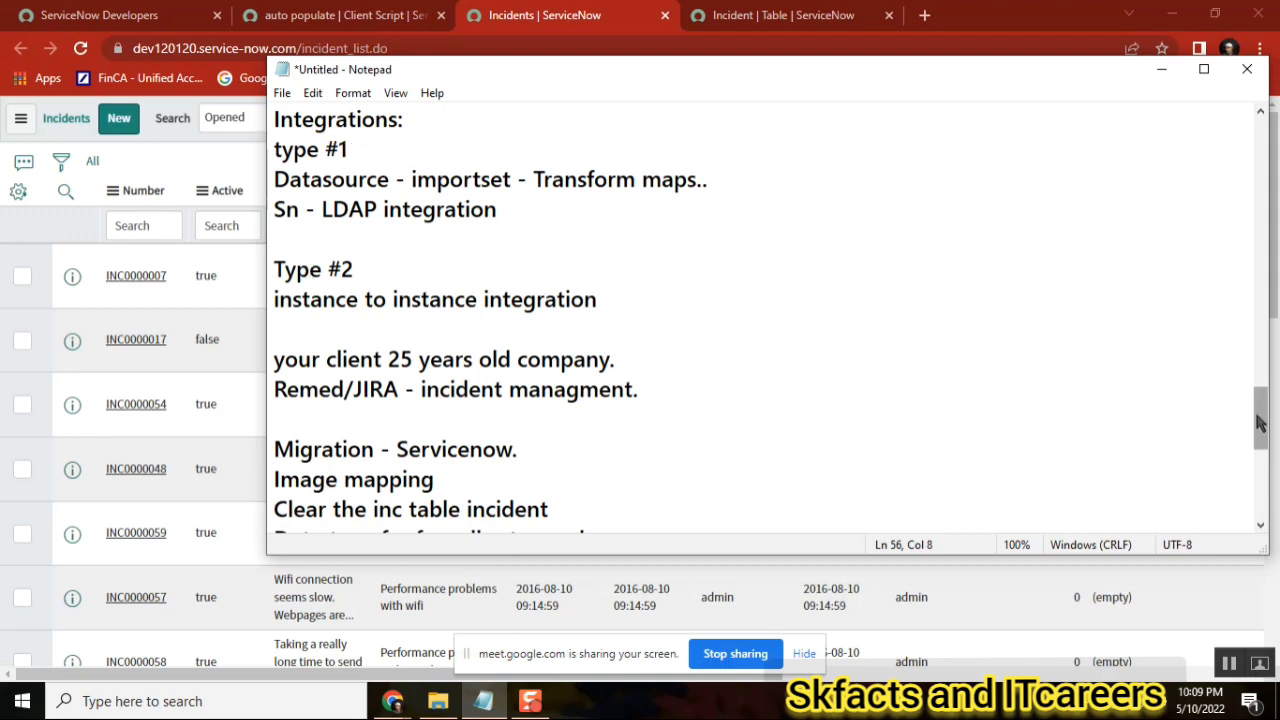
pyautogui.moveTo(1260, 424); pyautogui.dragTo(1264, 463)
pyautogui.doubleClick(302, 269)
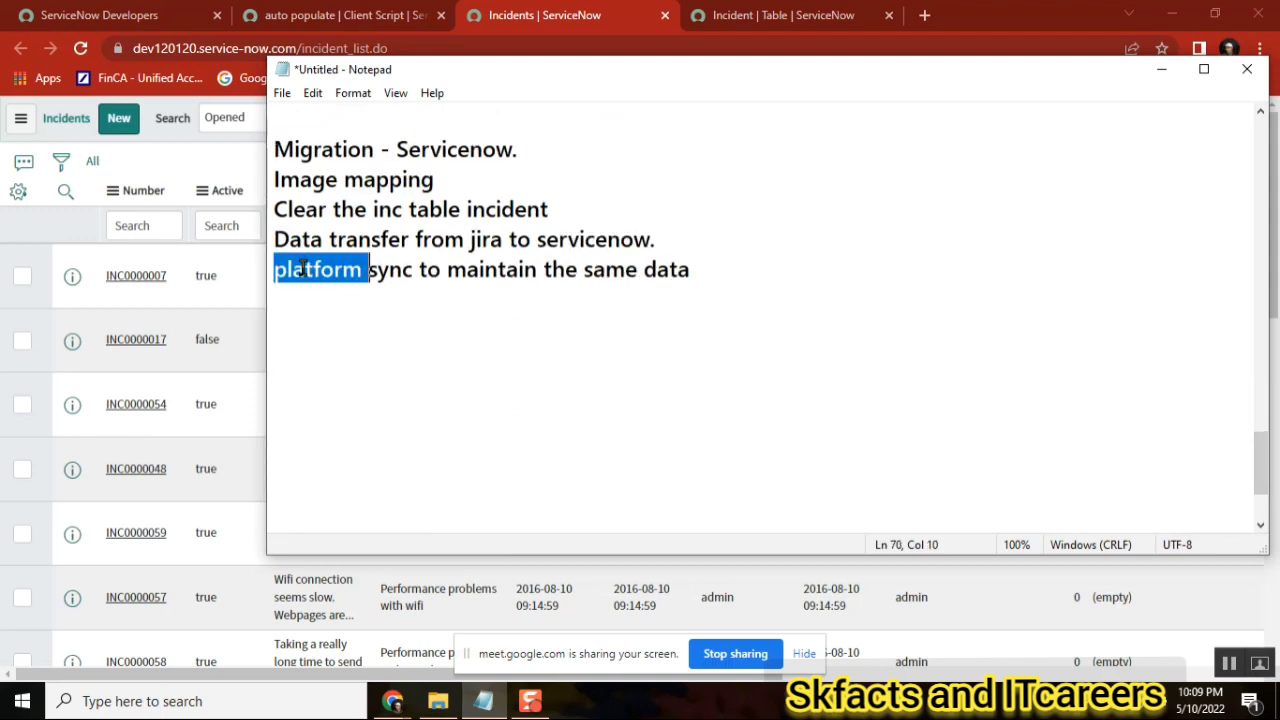
pyautogui.doubleClick(374, 272)
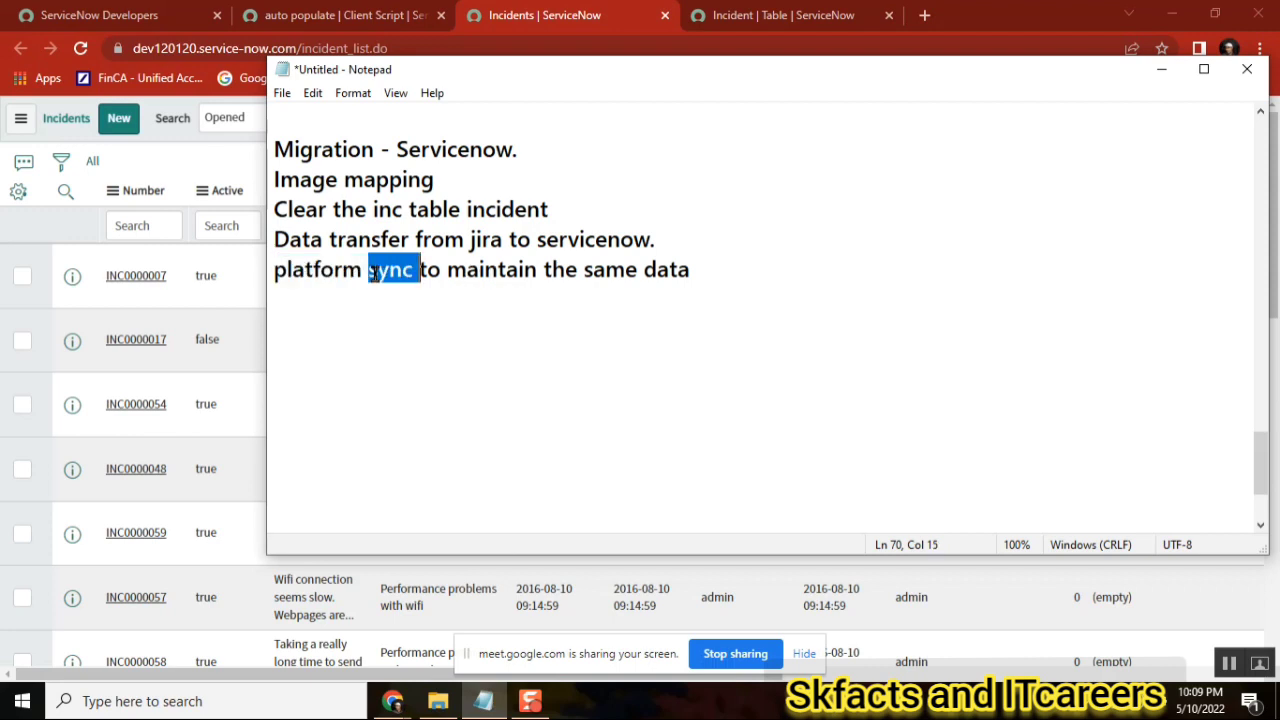
# Append ' (web services REST or SOAP)' to the end of the platform sync line
pyautogui.click(723, 271)
pyautogui.write('(web')
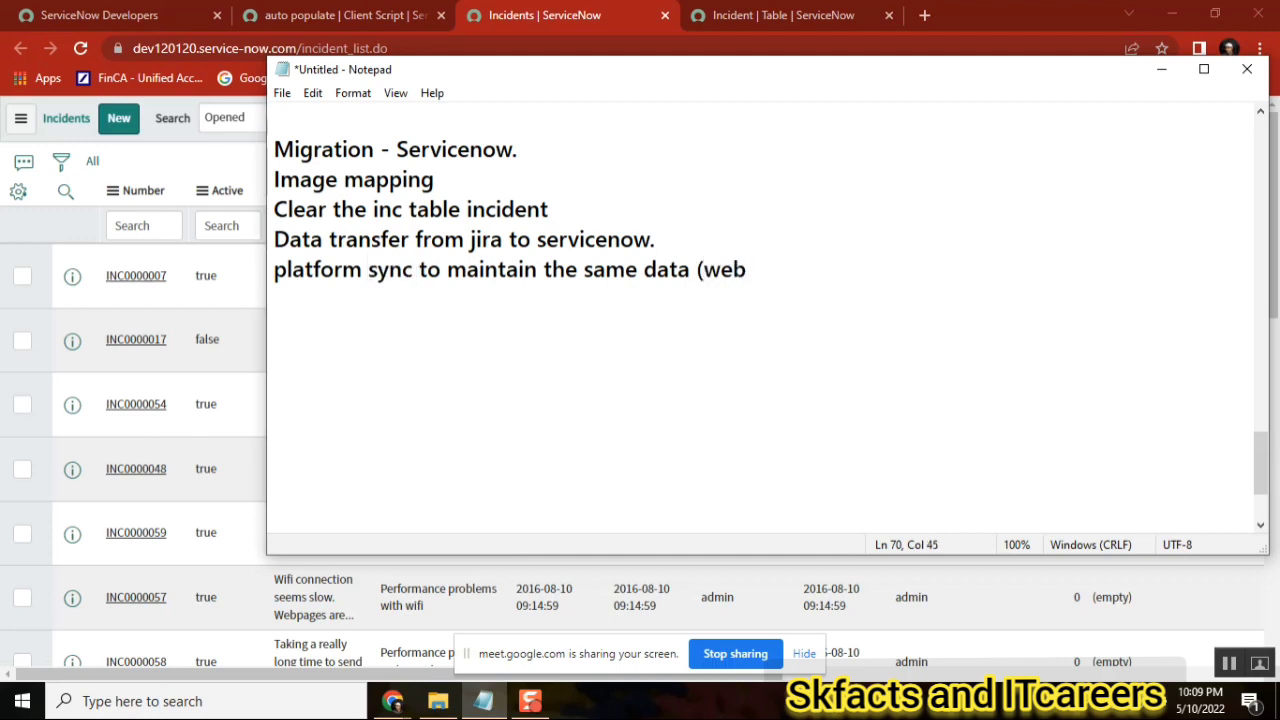
pyautogui.write(' service')
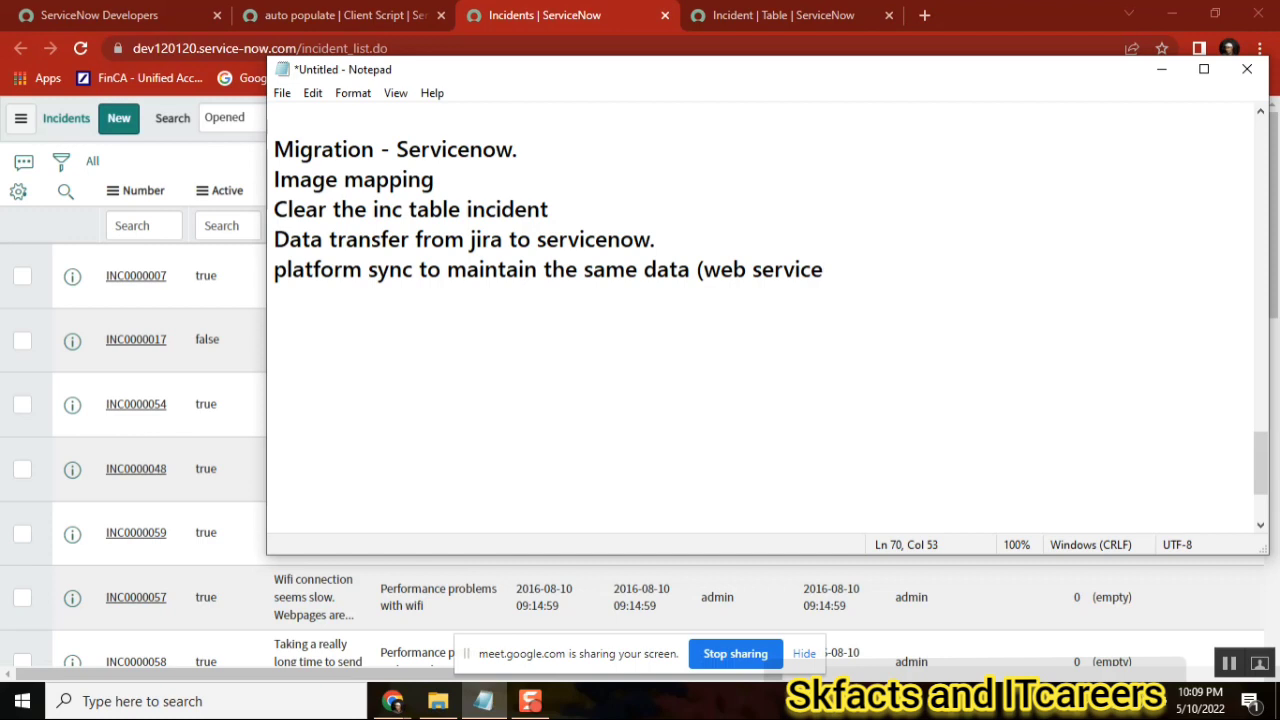
pyautogui.write('s REST or ')
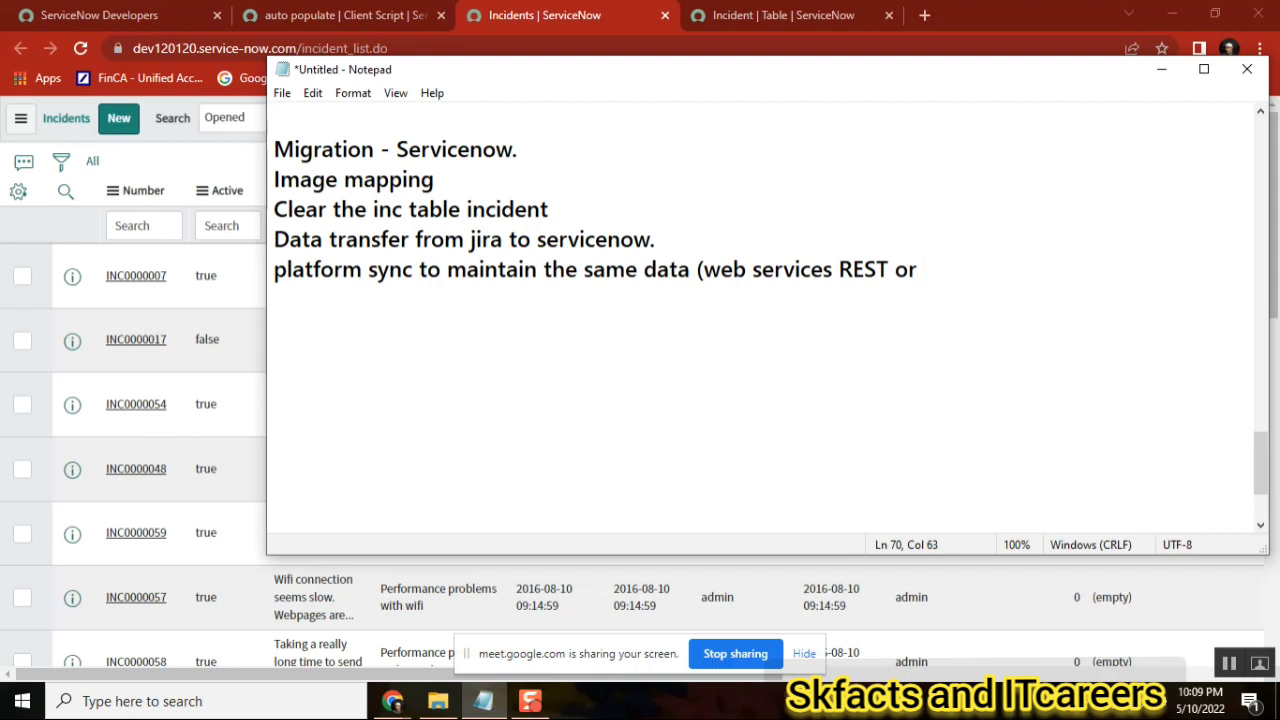
pyautogui.write('SOAP)')
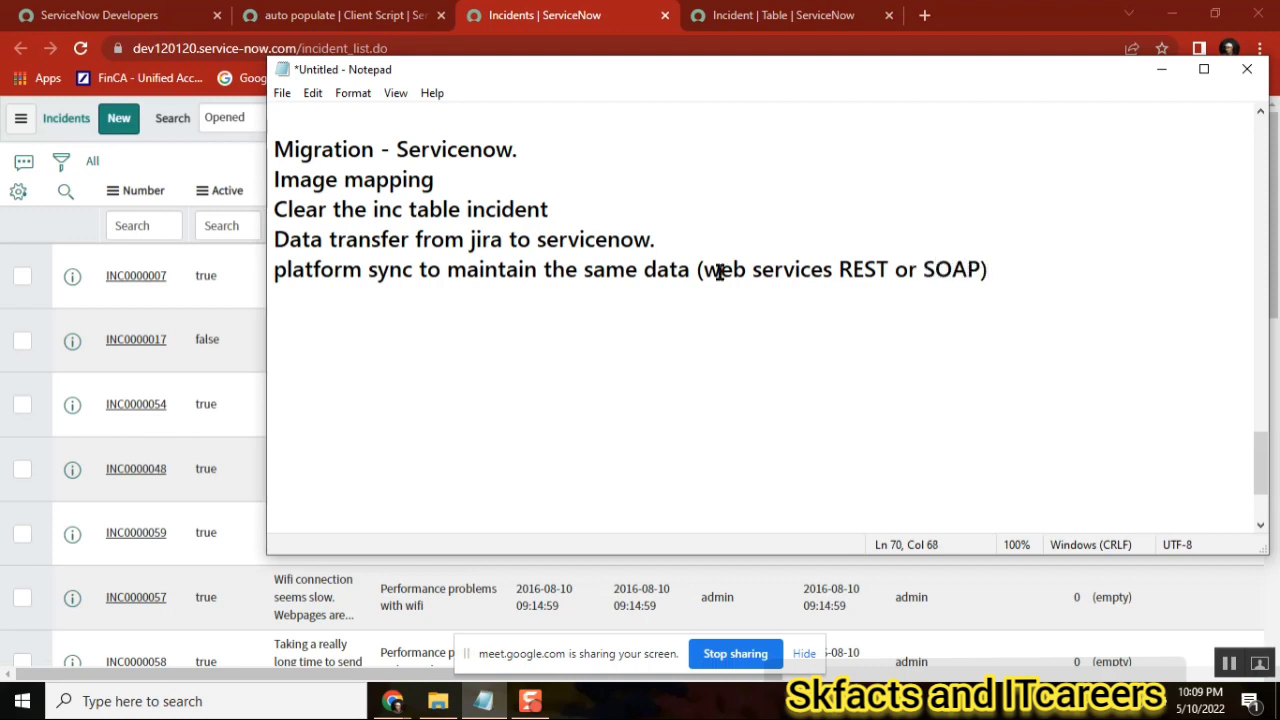
pyautogui.doubleClick(868, 269)
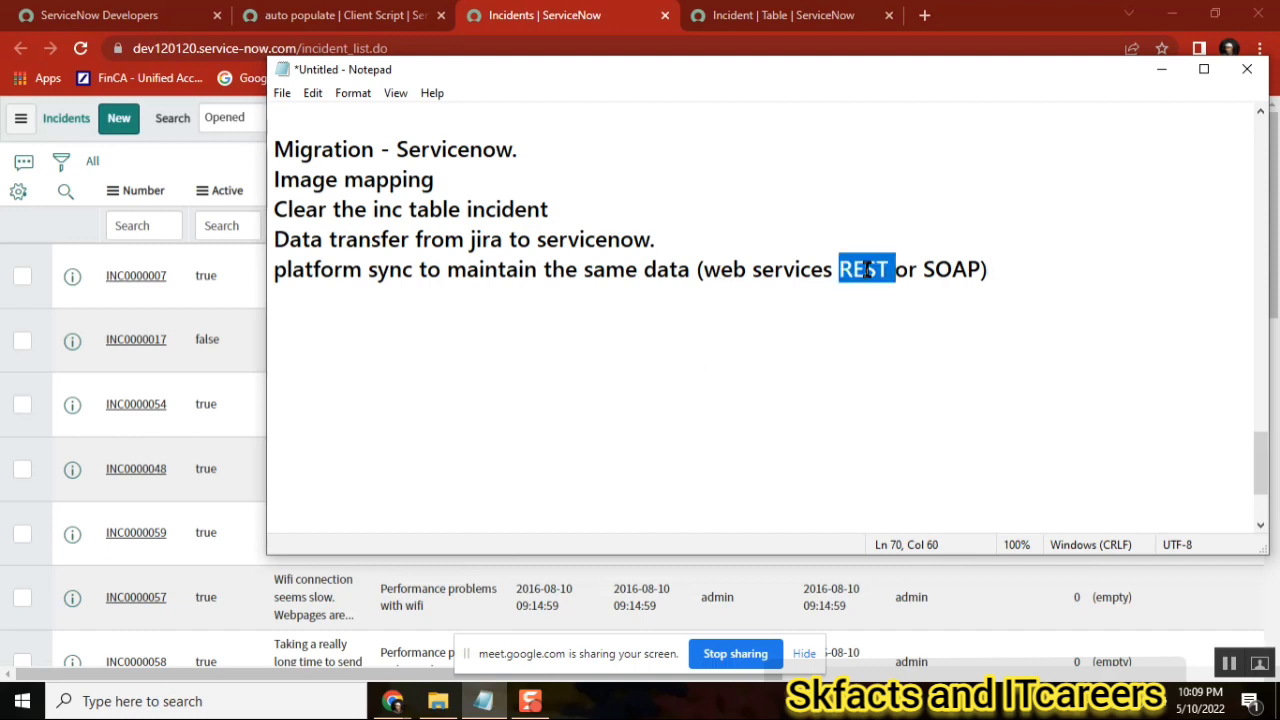
pyautogui.scroll(2, 1262, 117)
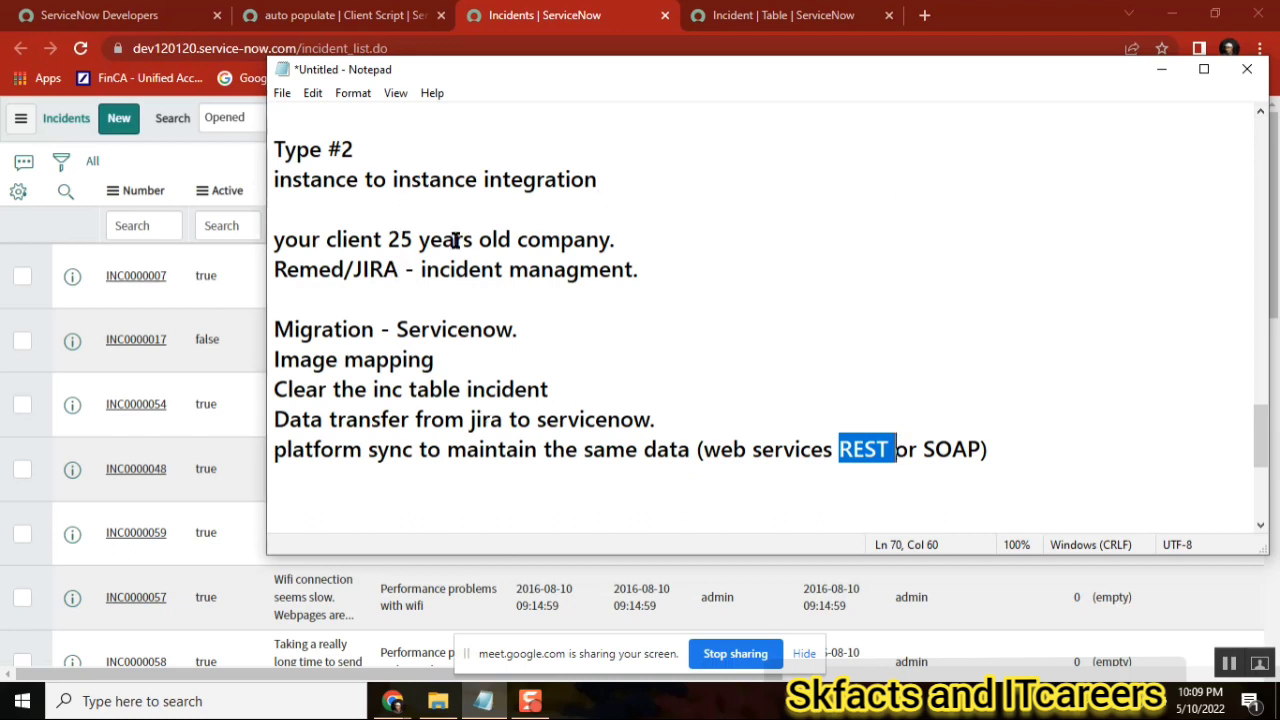
pyautogui.click(1262, 117)
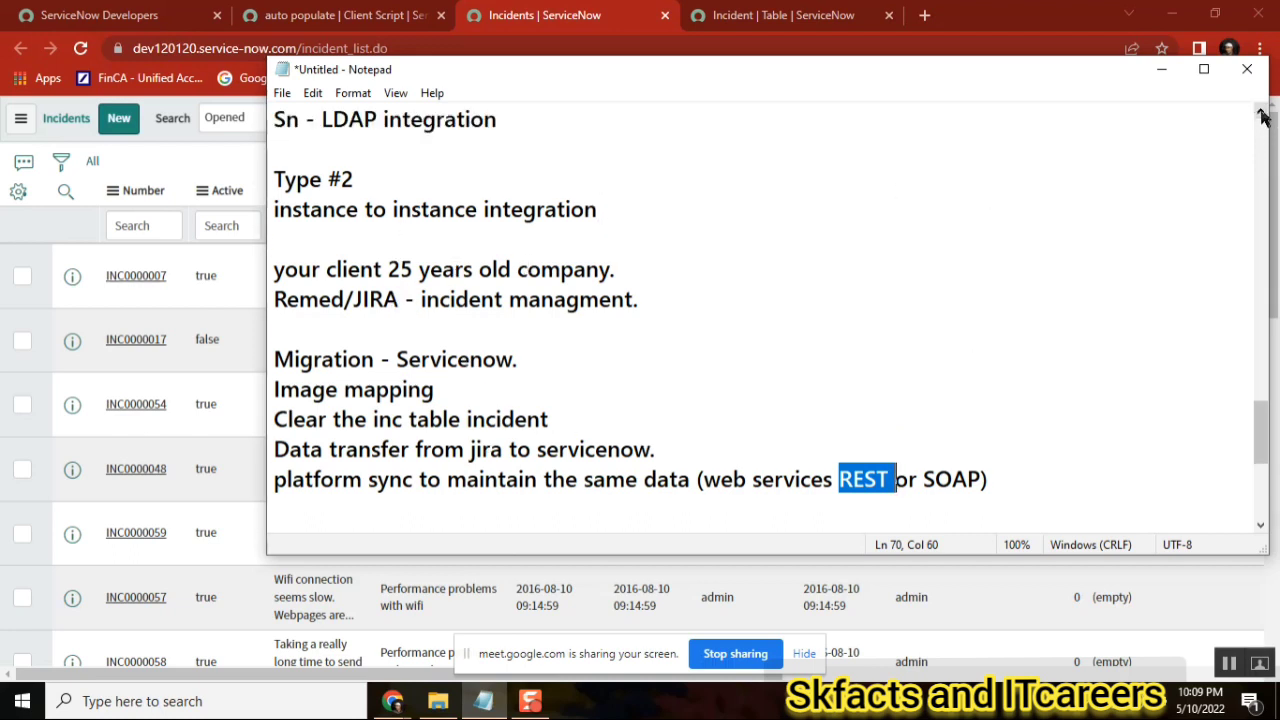
pyautogui.doubleClick(492, 484)
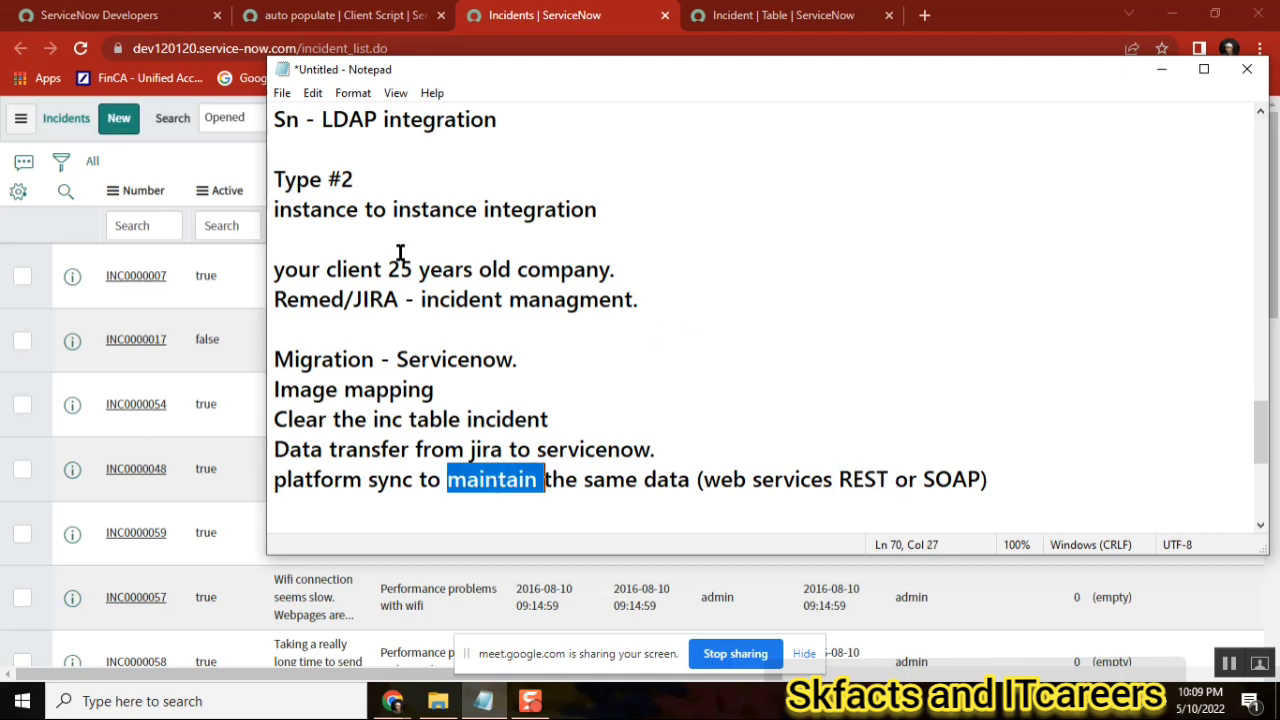
pyautogui.doubleClick(653, 484)
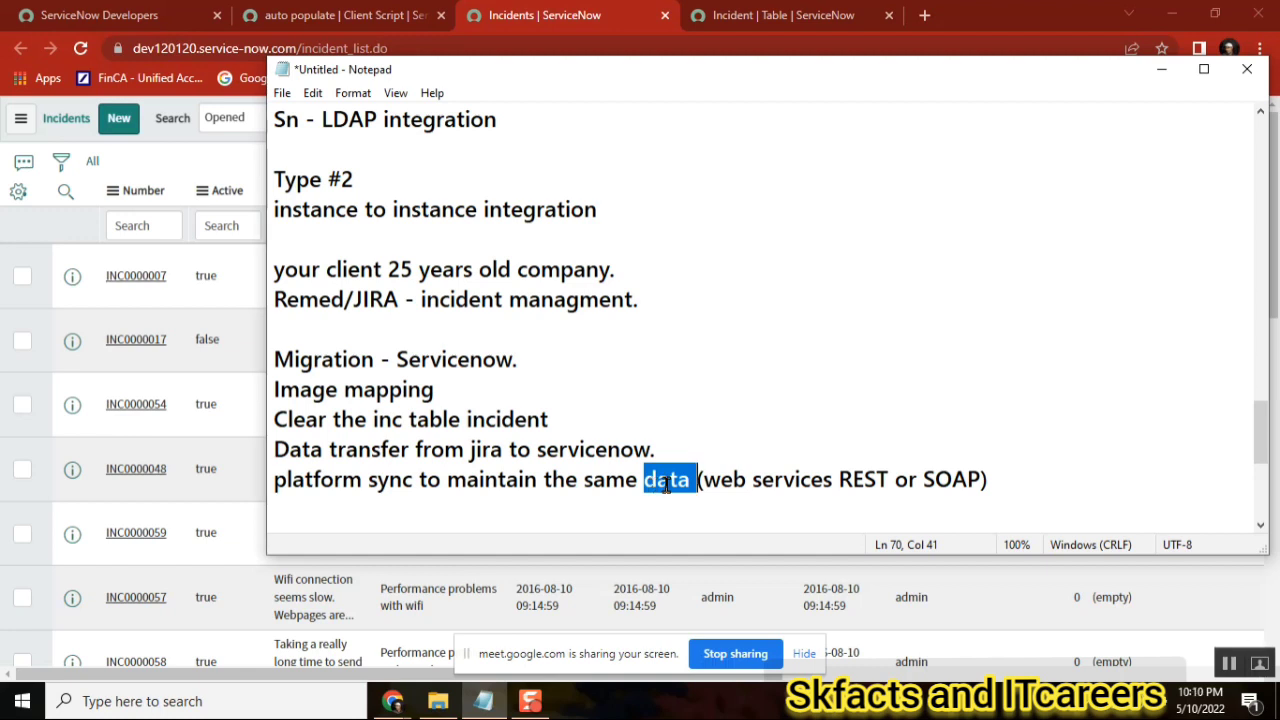
pyautogui.doubleClick(866, 477)
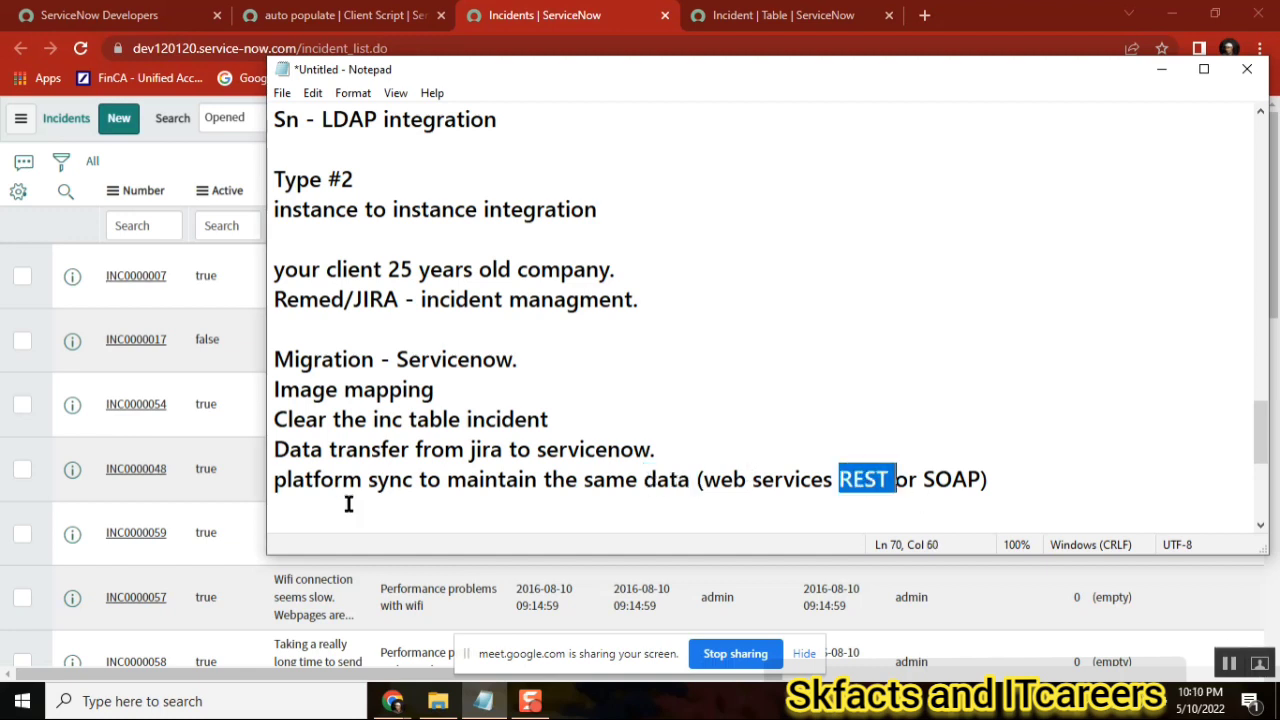
pyautogui.click(289, 478)
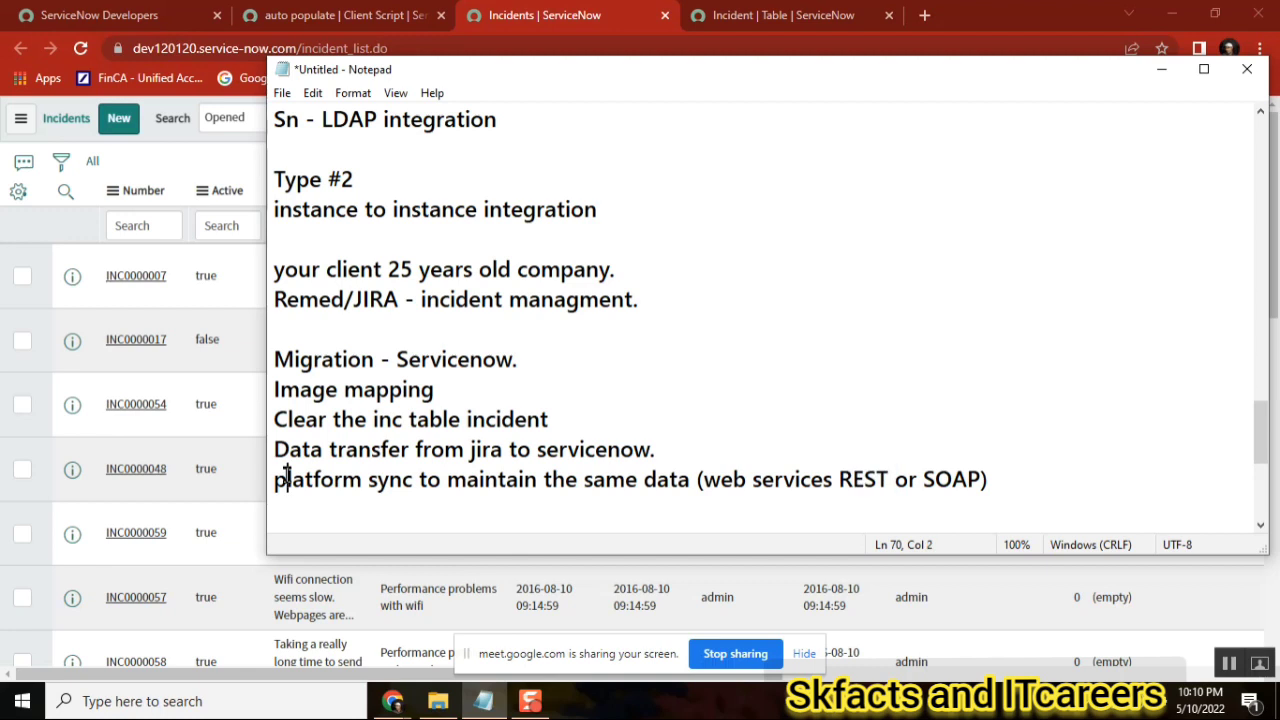
pyautogui.doubleClick(326, 186)
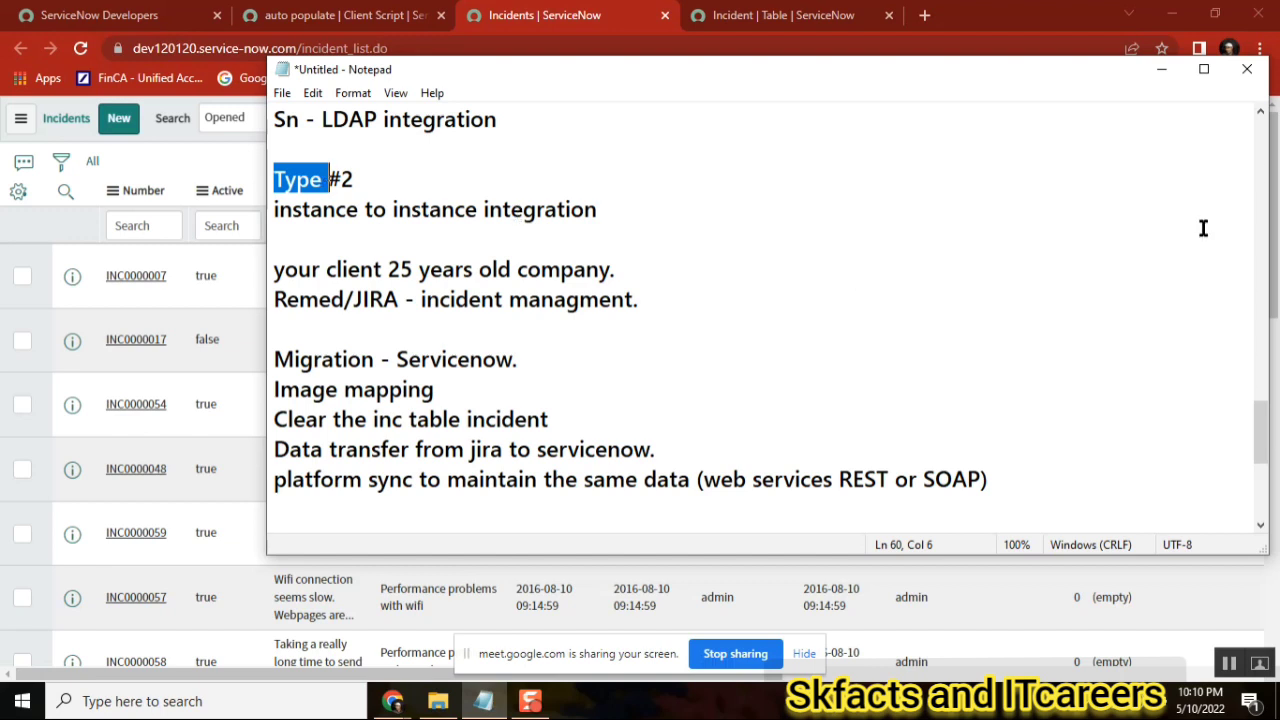
pyautogui.click(1260, 114)
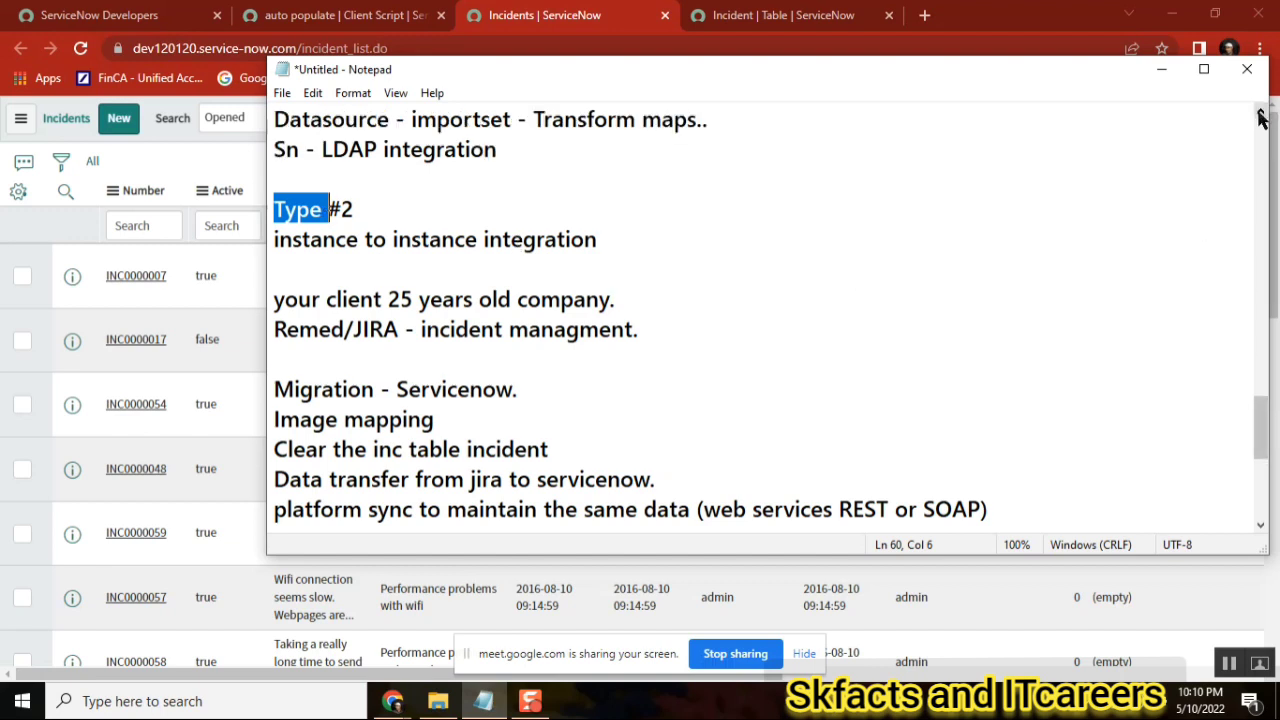
pyautogui.click(862, 261)
# Join the Remed/JIRA line onto the end of the 'your client' line
pyautogui.press('Down')
pyautogui.press('Down')
pyautogui.press('Down')
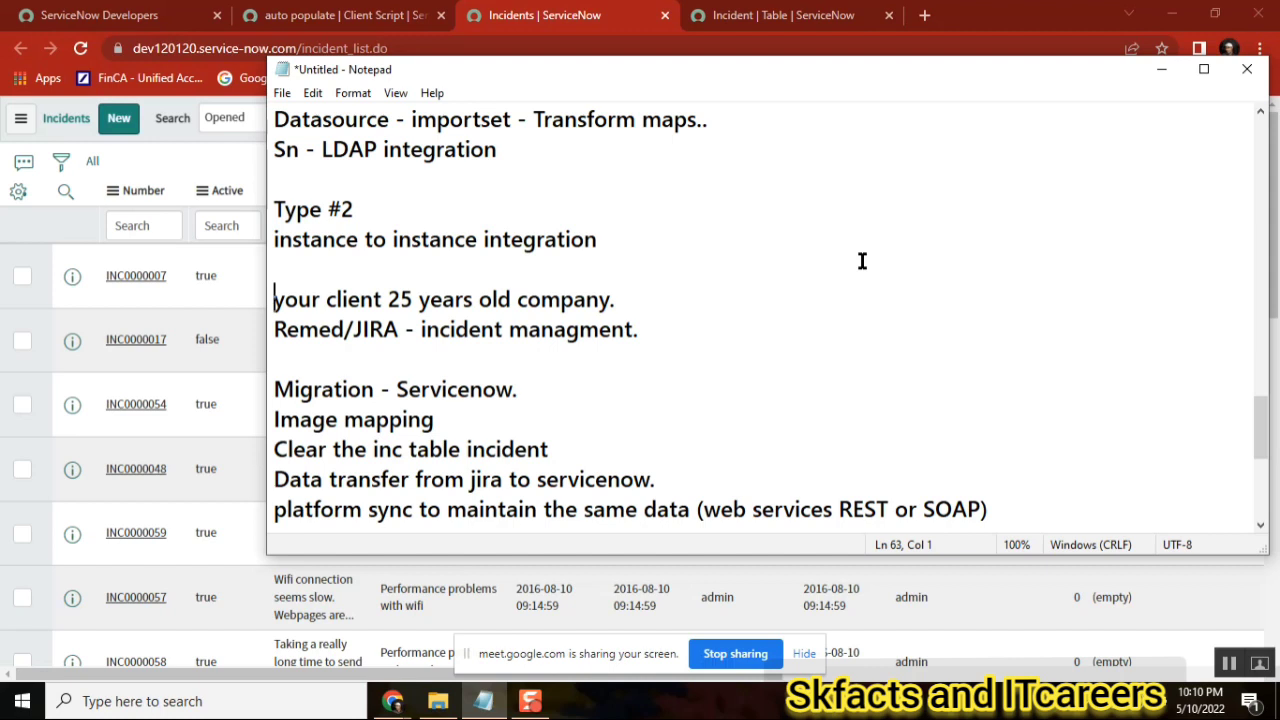
pyautogui.press('Up')
pyautogui.press('Up')
pyautogui.press('End')
pyautogui.press('Delete')
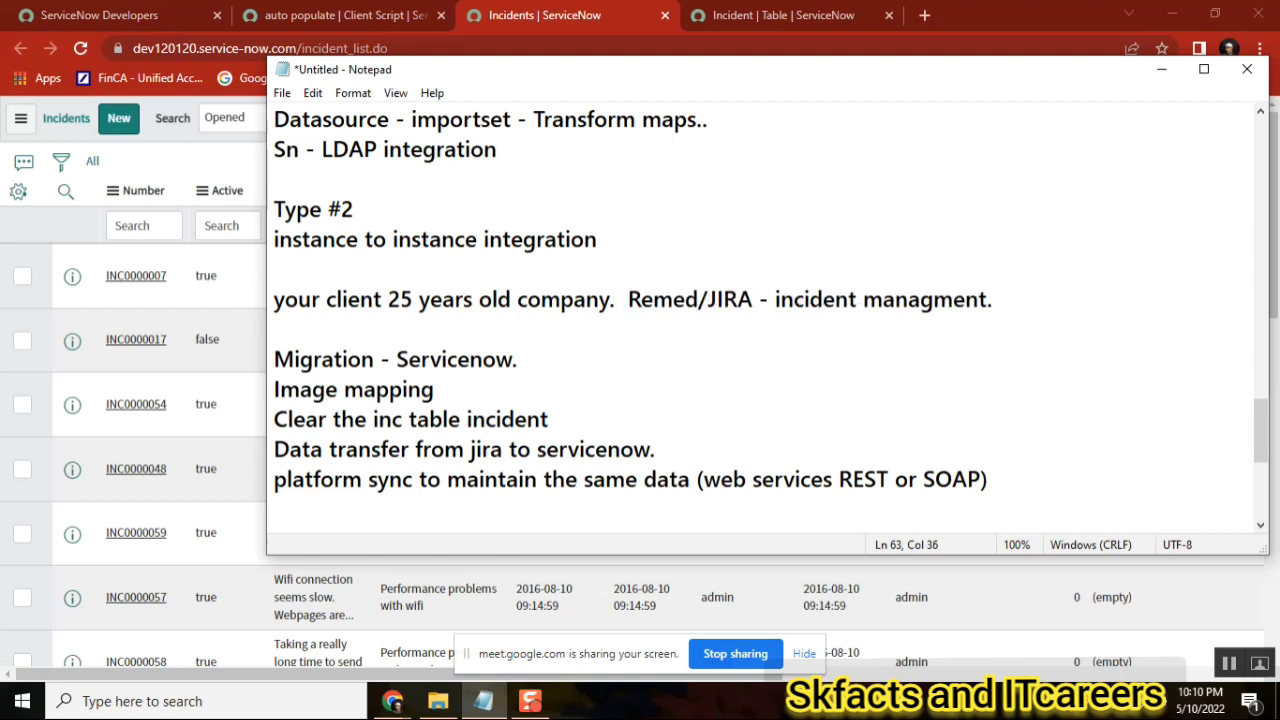
# Capitalise 'Instance', end its line with a period and remove the blank line after it
pyautogui.click(280, 239)
pyautogui.press('BackSpace')
pyautogui.write('I')
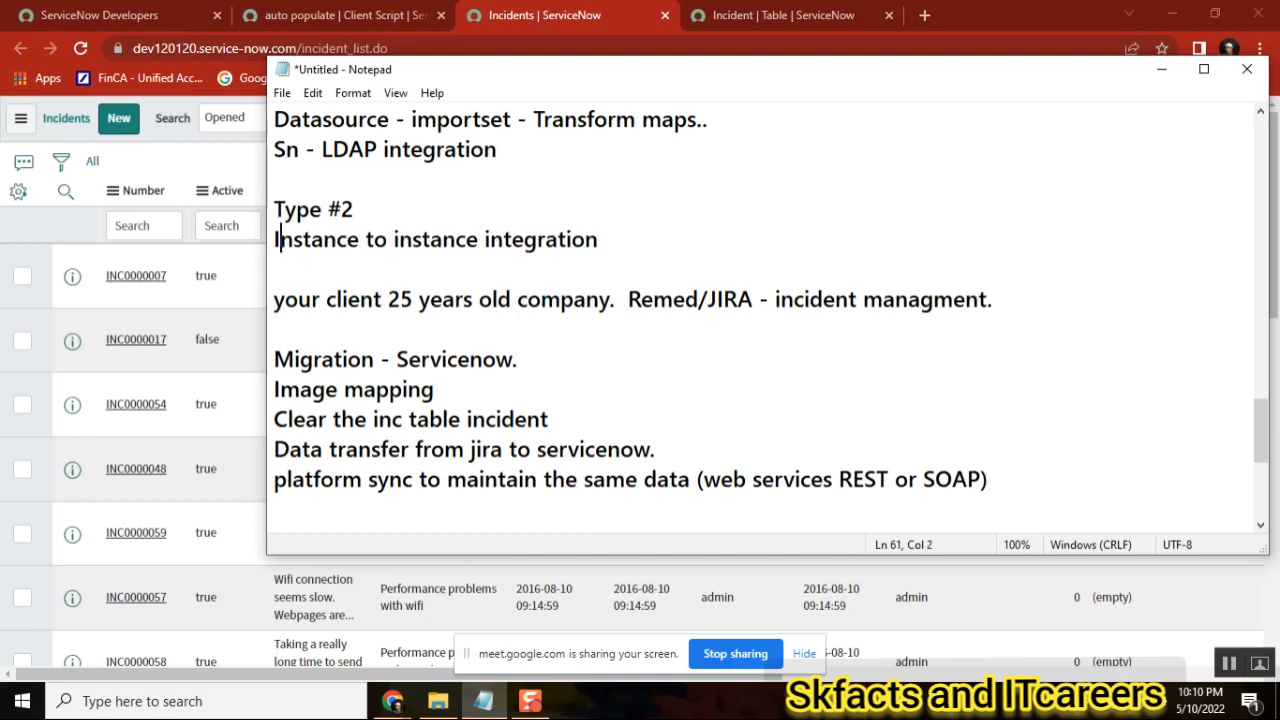
pyautogui.click(483, 186)
pyautogui.click(285, 358)
pyautogui.click(626, 237)
pyautogui.write('.')
pyautogui.press('Delete')
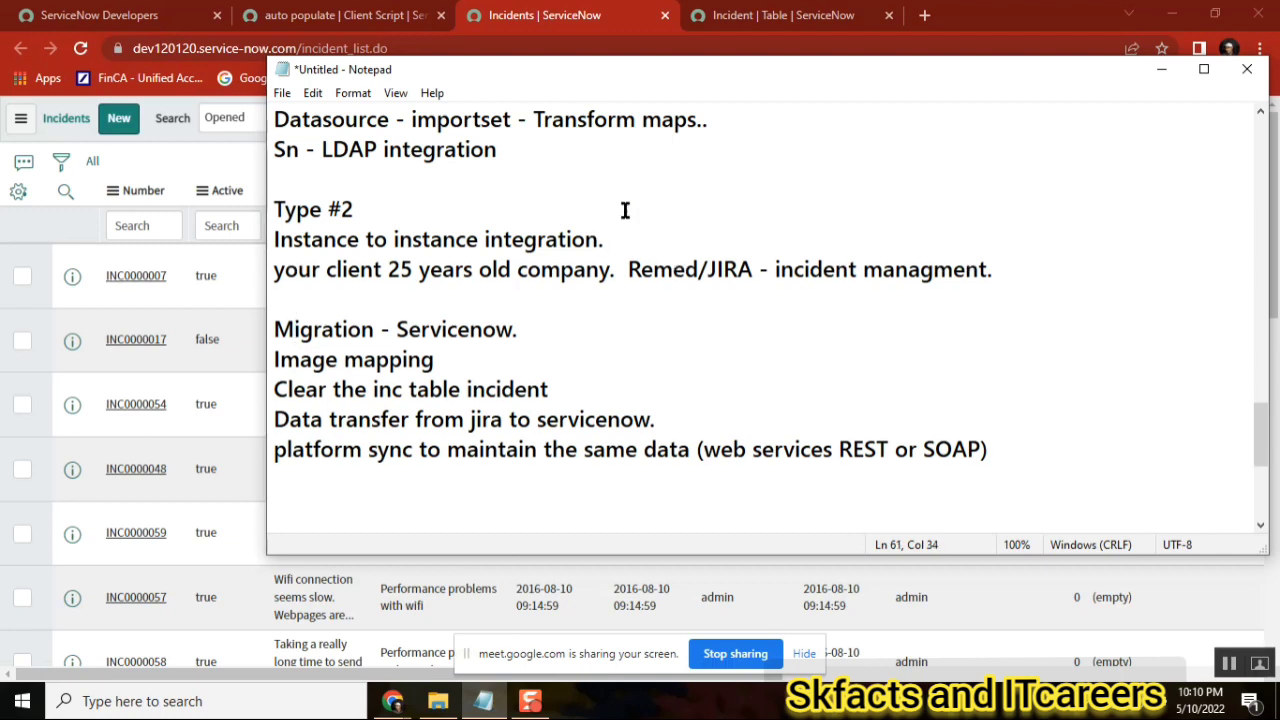
# Capitalise 'Type #1' and make the Notepad window taller
pyautogui.click(603, 136)
pyautogui.press('Up')
pyautogui.press('Up')
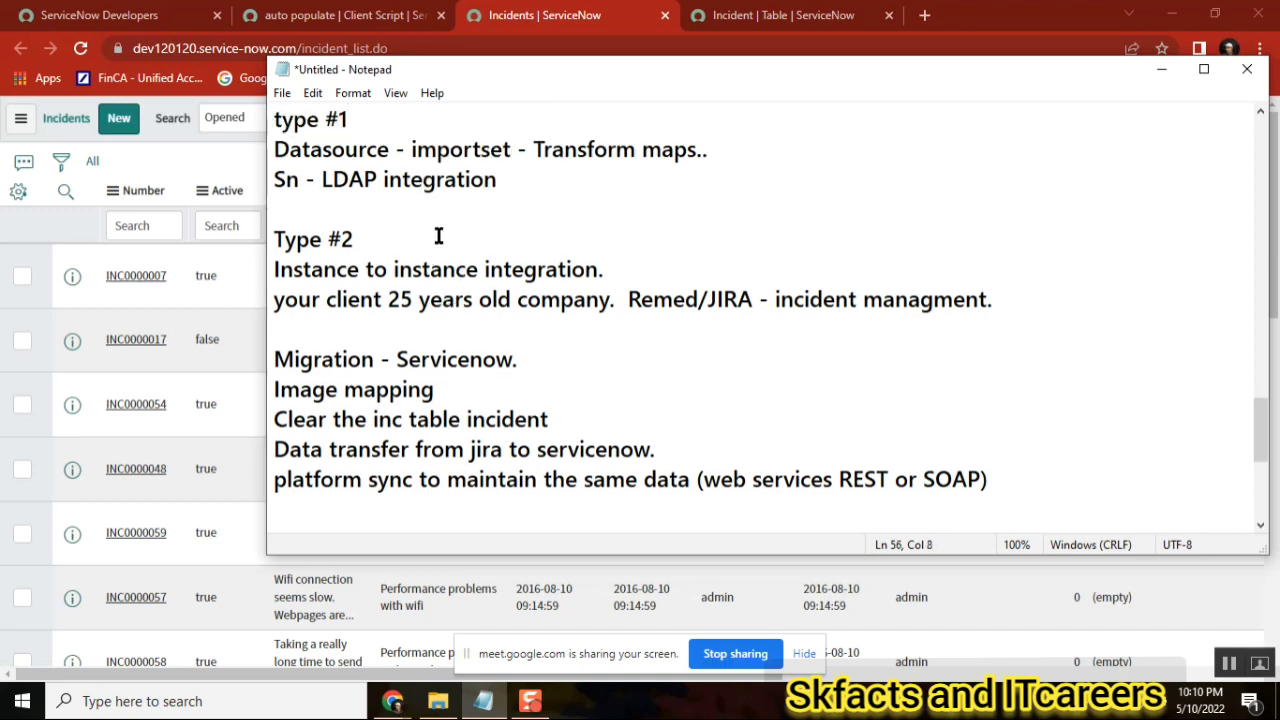
pyautogui.click(281, 120)
pyautogui.press('BackSpace')
pyautogui.write('T')
pyautogui.press('Up')
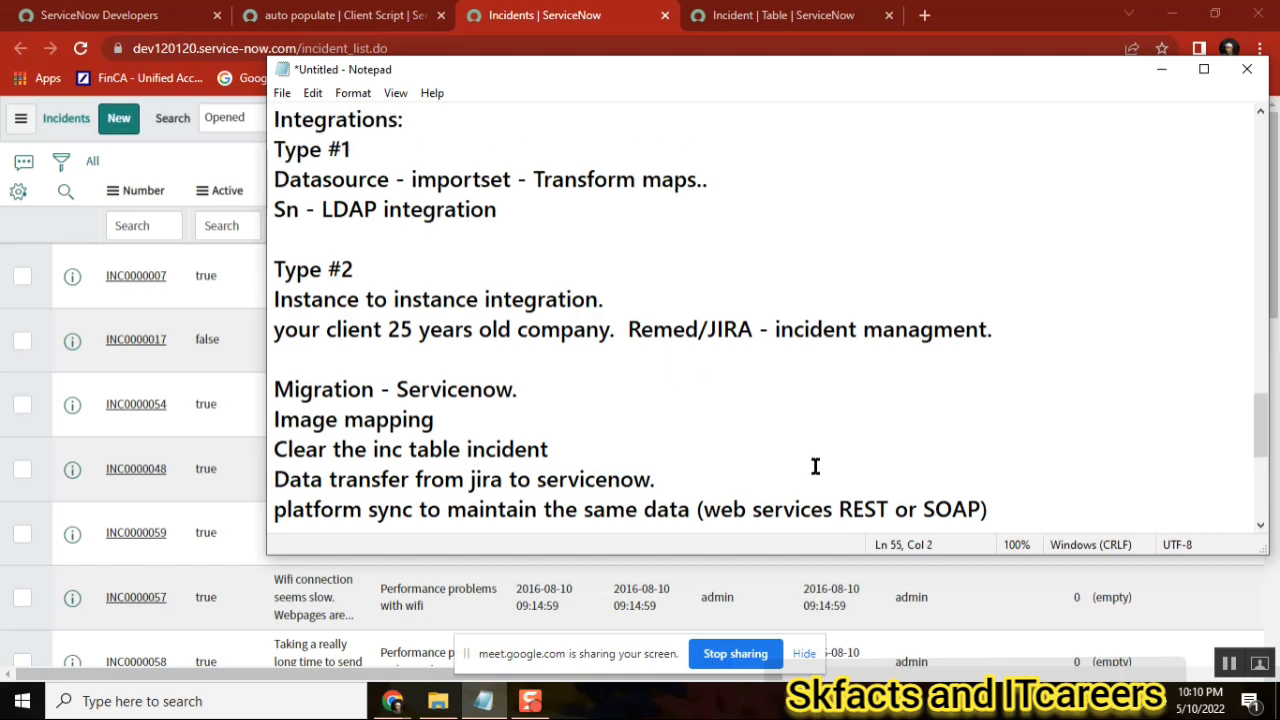
pyautogui.moveTo(826, 554); pyautogui.dragTo(824, 603)
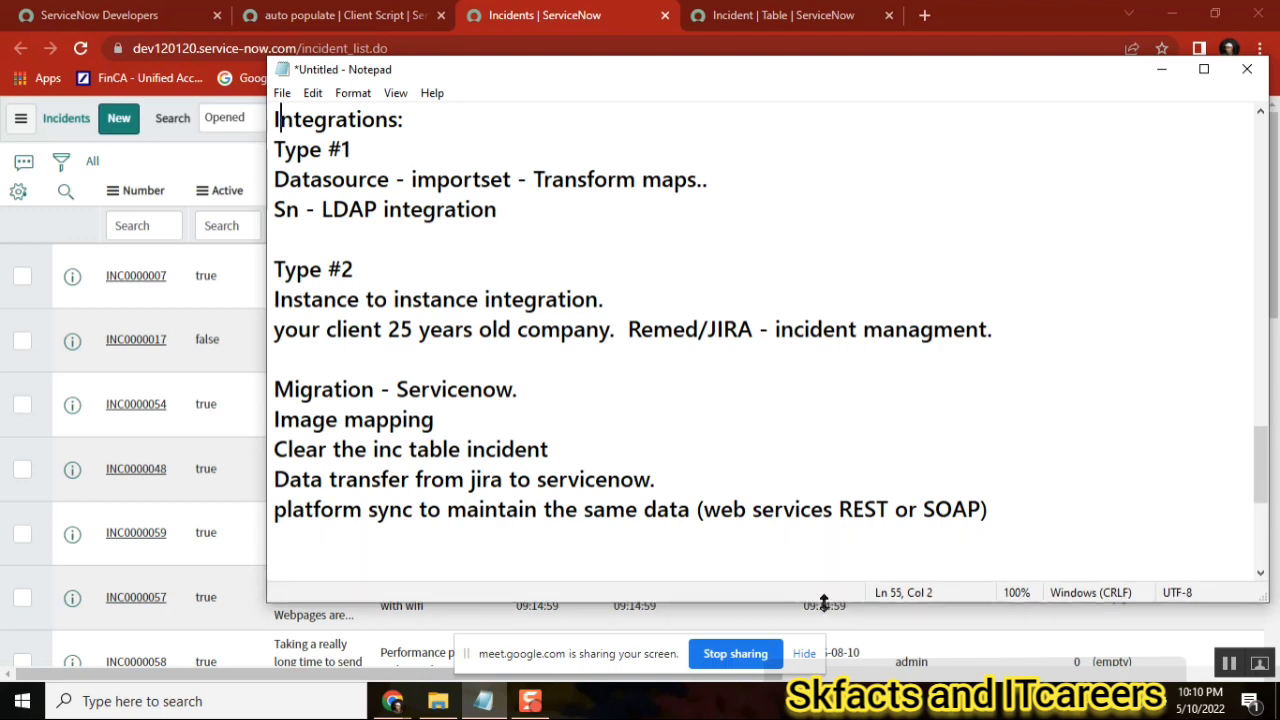
pyautogui.click(284, 510)
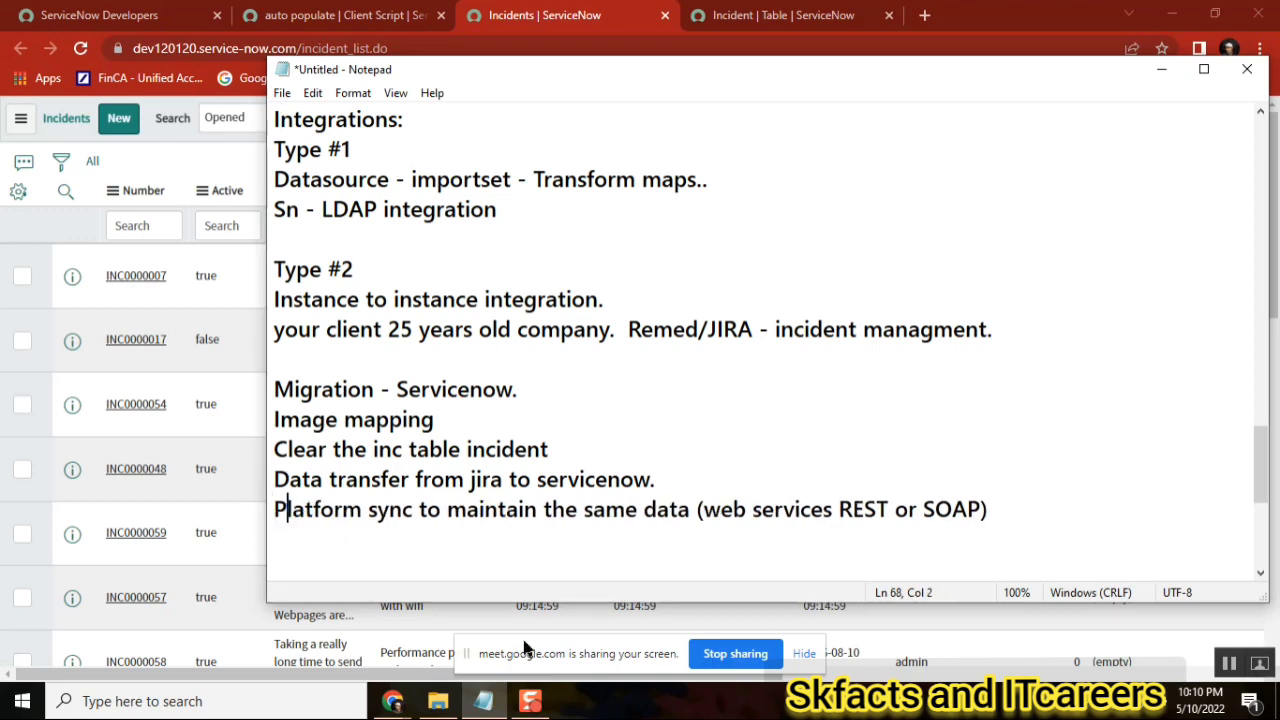